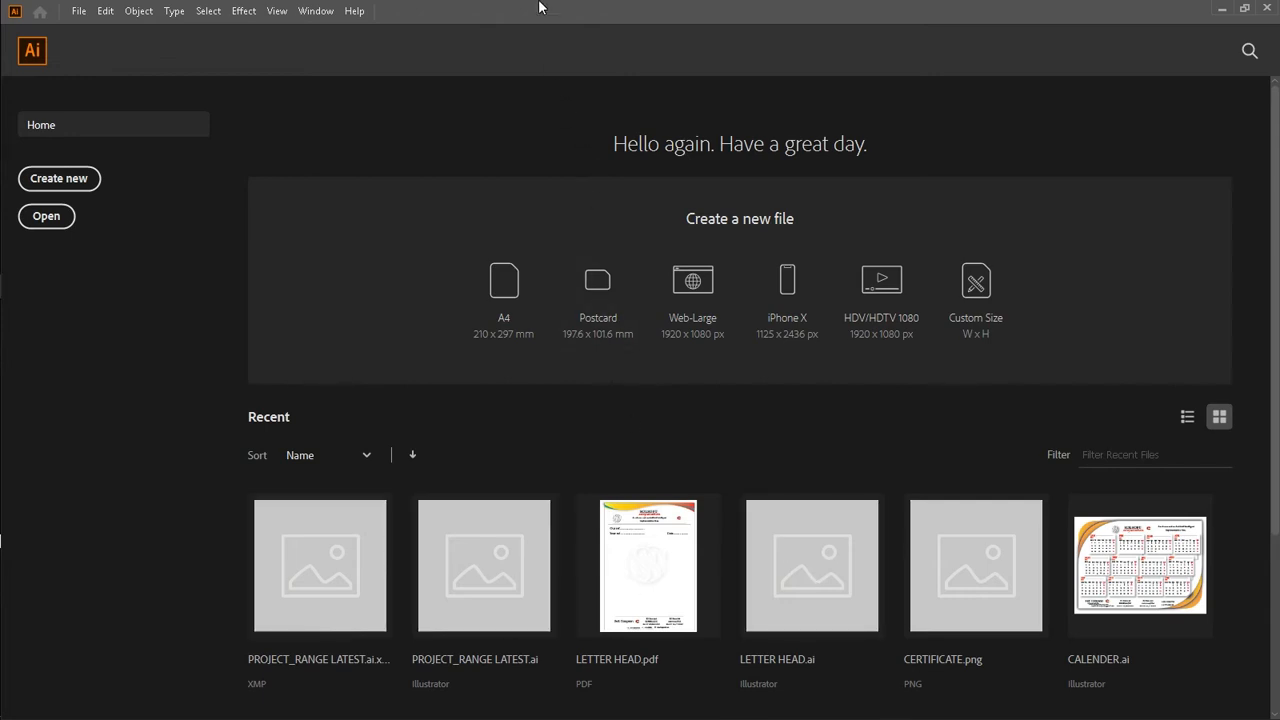
{"action": "left_click", "coordinate": [1224, 10]}
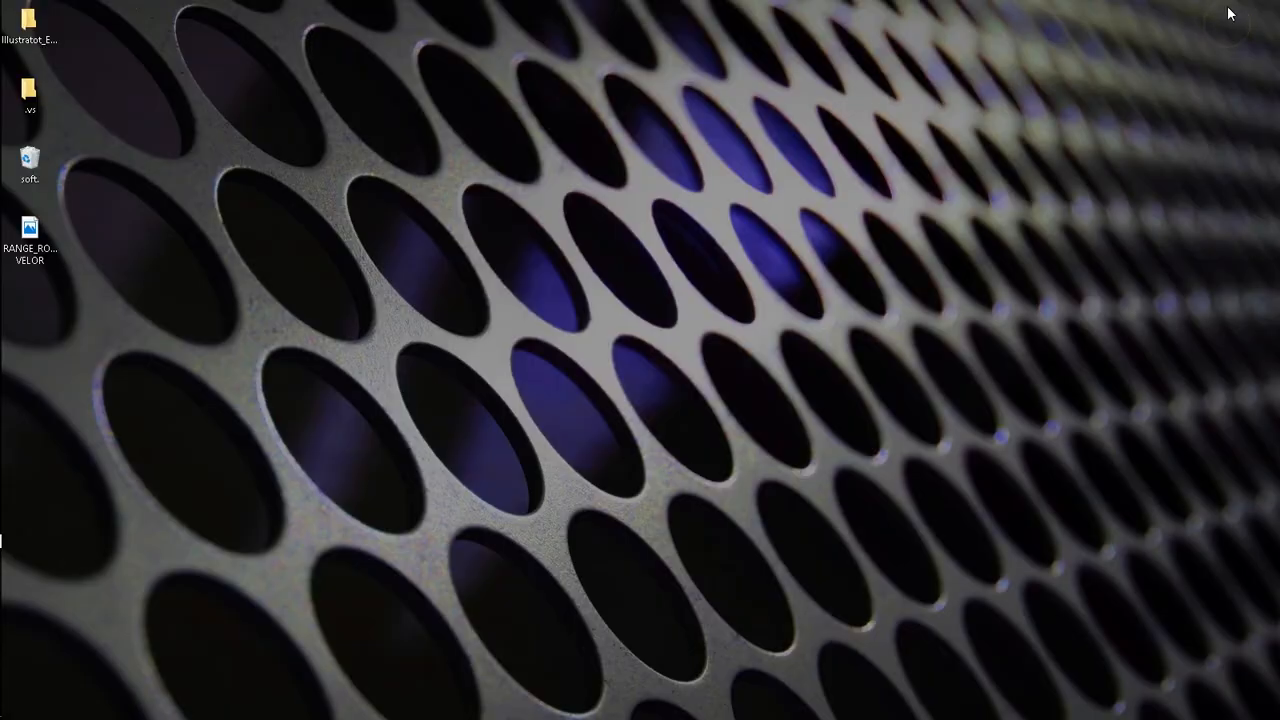
{"action": "right_click", "coordinate": [323, 123]}
{"action": "left_click", "coordinate": [363, 178]}
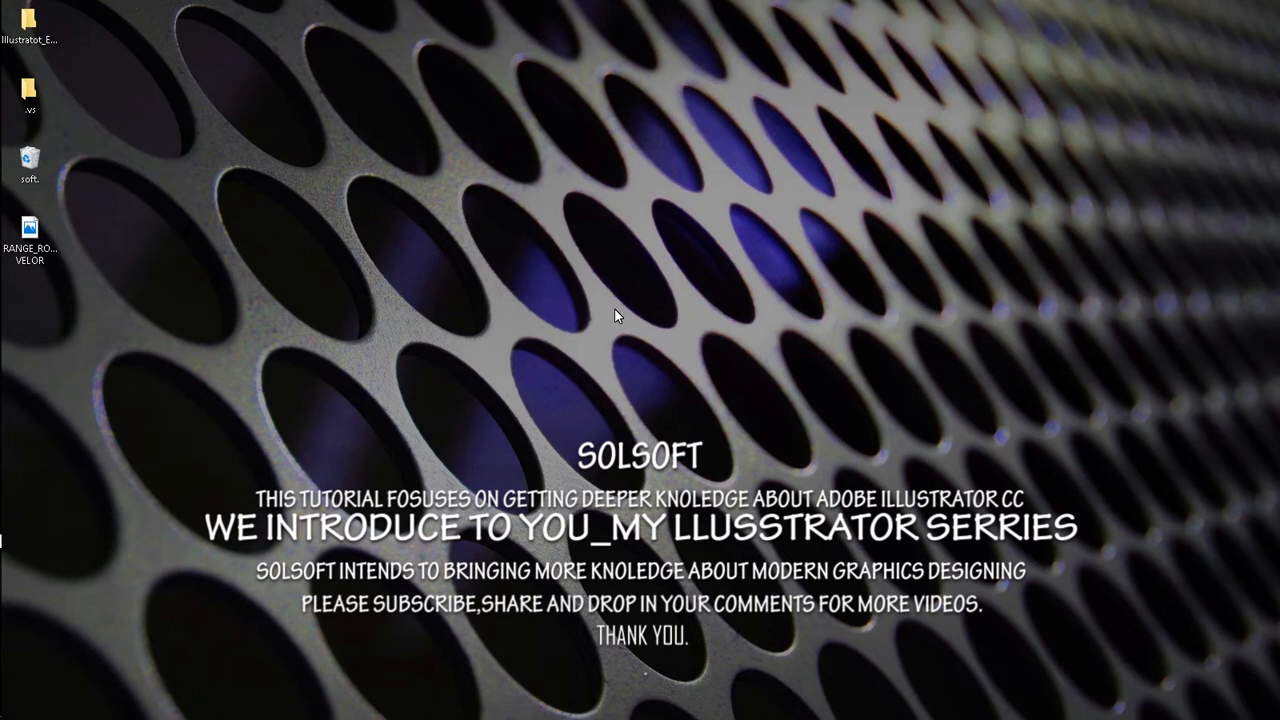
{"action": "mouse_move", "coordinate": [3, 200]}
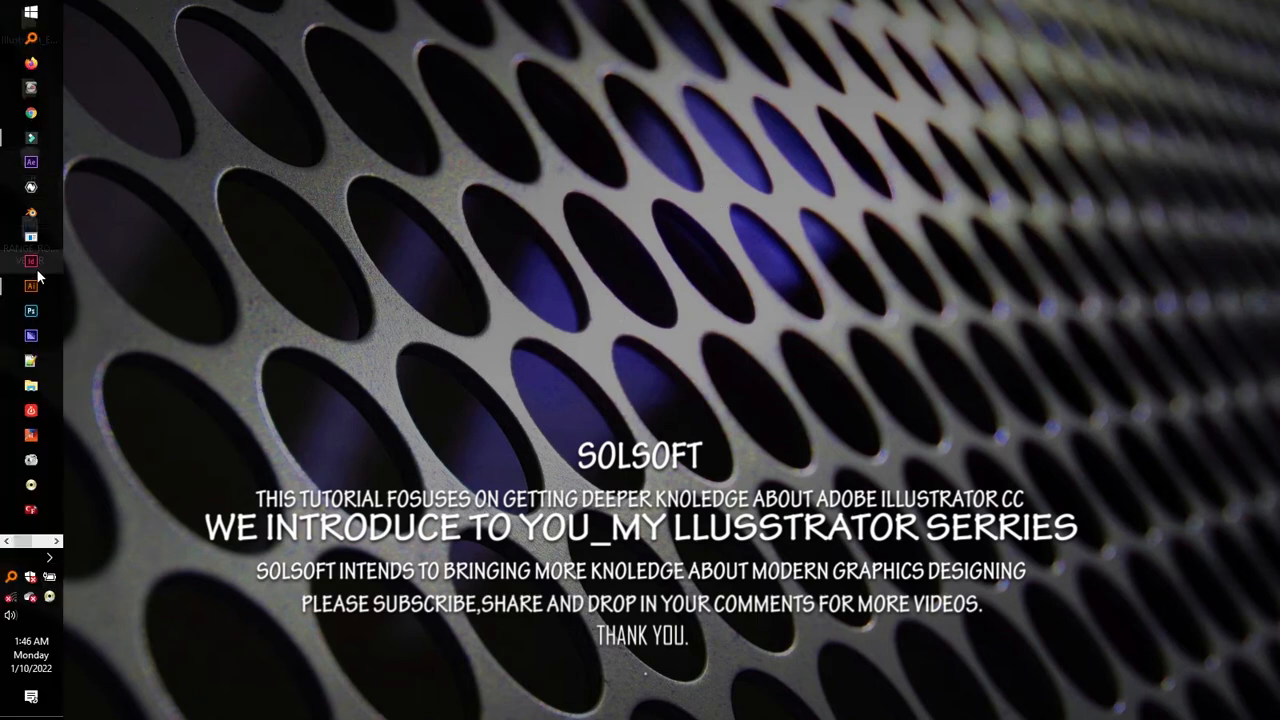
{"action": "right_click", "coordinate": [272, 177]}
{"action": "left_click", "coordinate": [340, 224]}
{"action": "right_click", "coordinate": [350, 150]}
{"action": "left_click", "coordinate": [375, 154]}
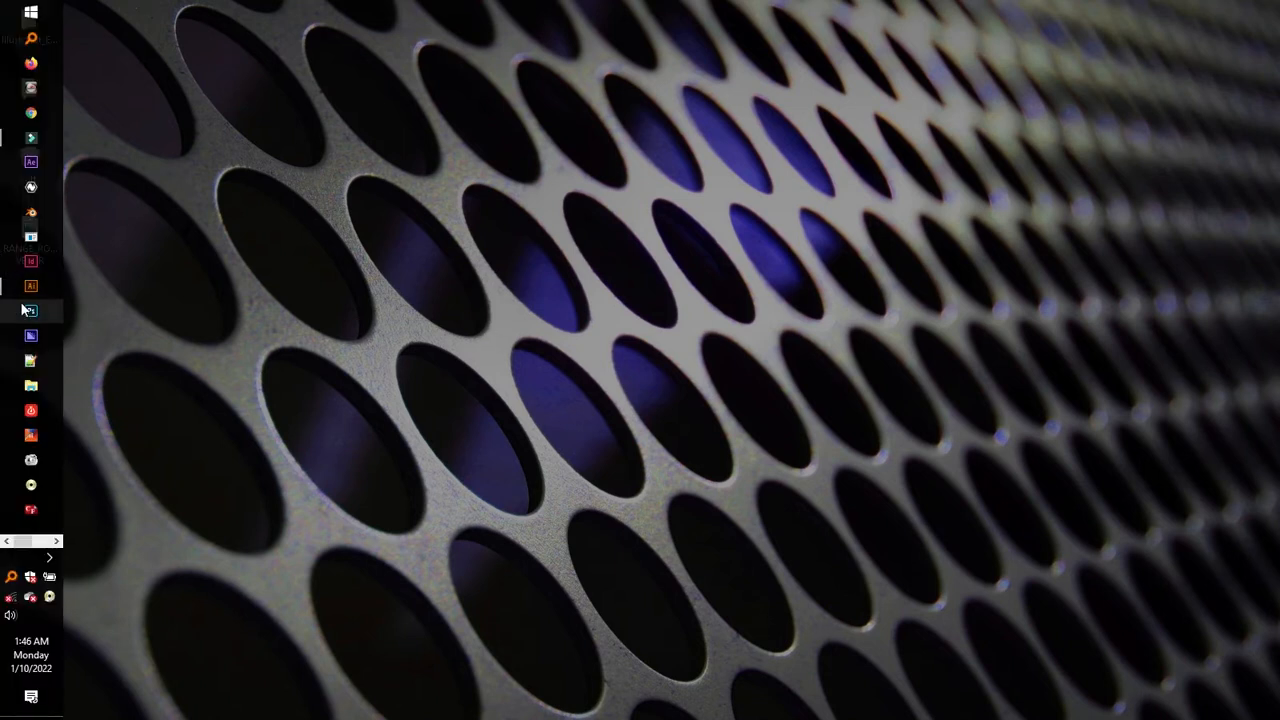
{"action": "left_click", "coordinate": [24, 296]}
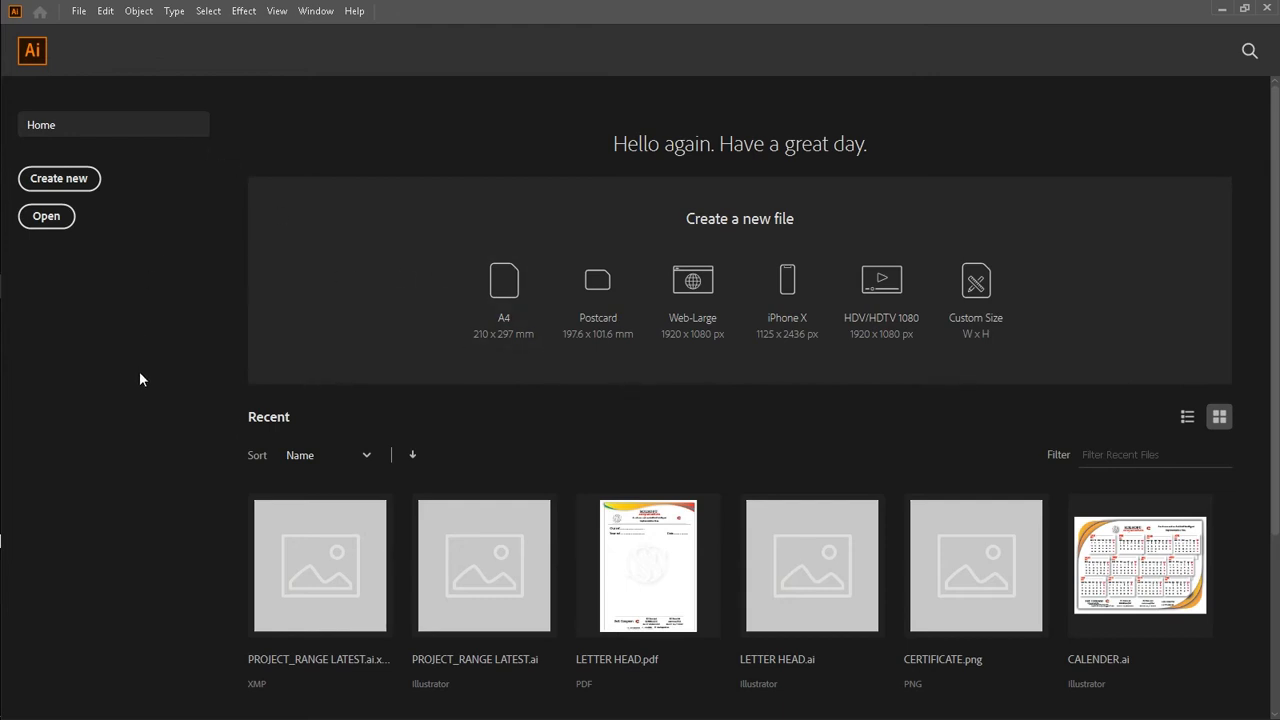
- Start a new landscape A4 document, 29.7 x 21 cm, and name it "My Illustrator Episodes_01"
{"action": "left_click", "coordinate": [63, 180]}
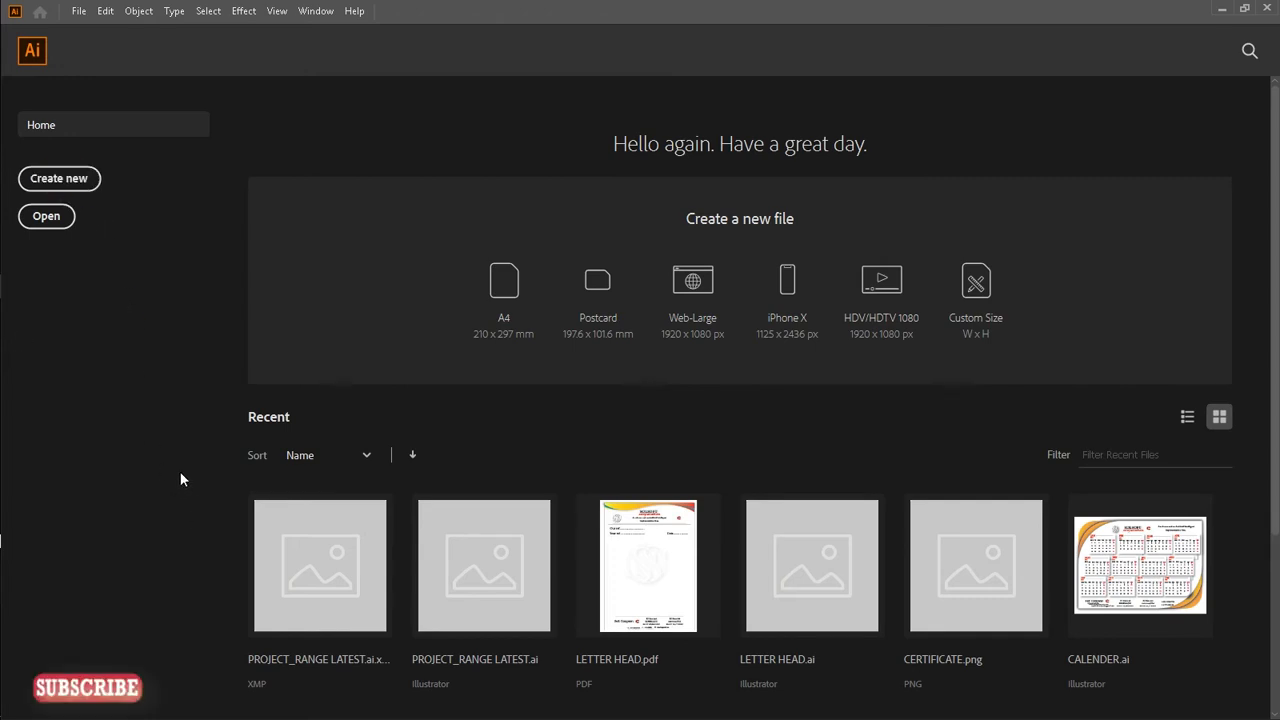
{"action": "left_click", "coordinate": [80, 190]}
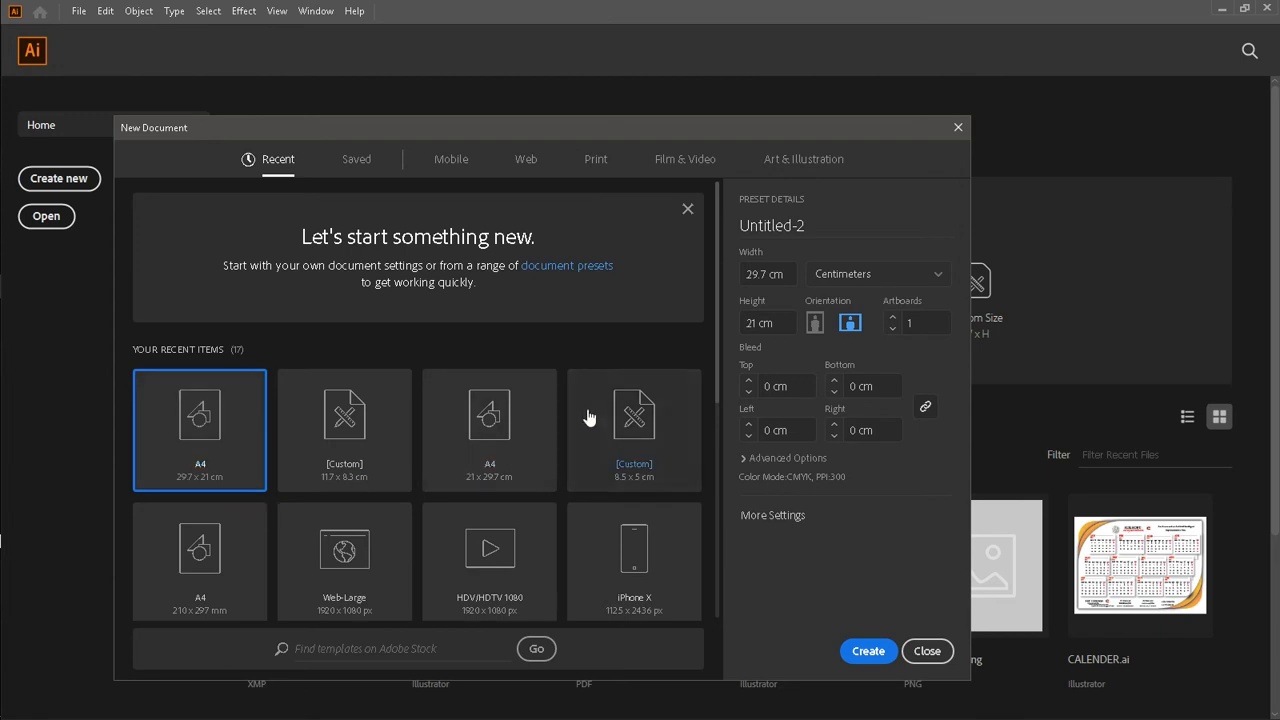
{"action": "double_click", "coordinate": [815, 226]}
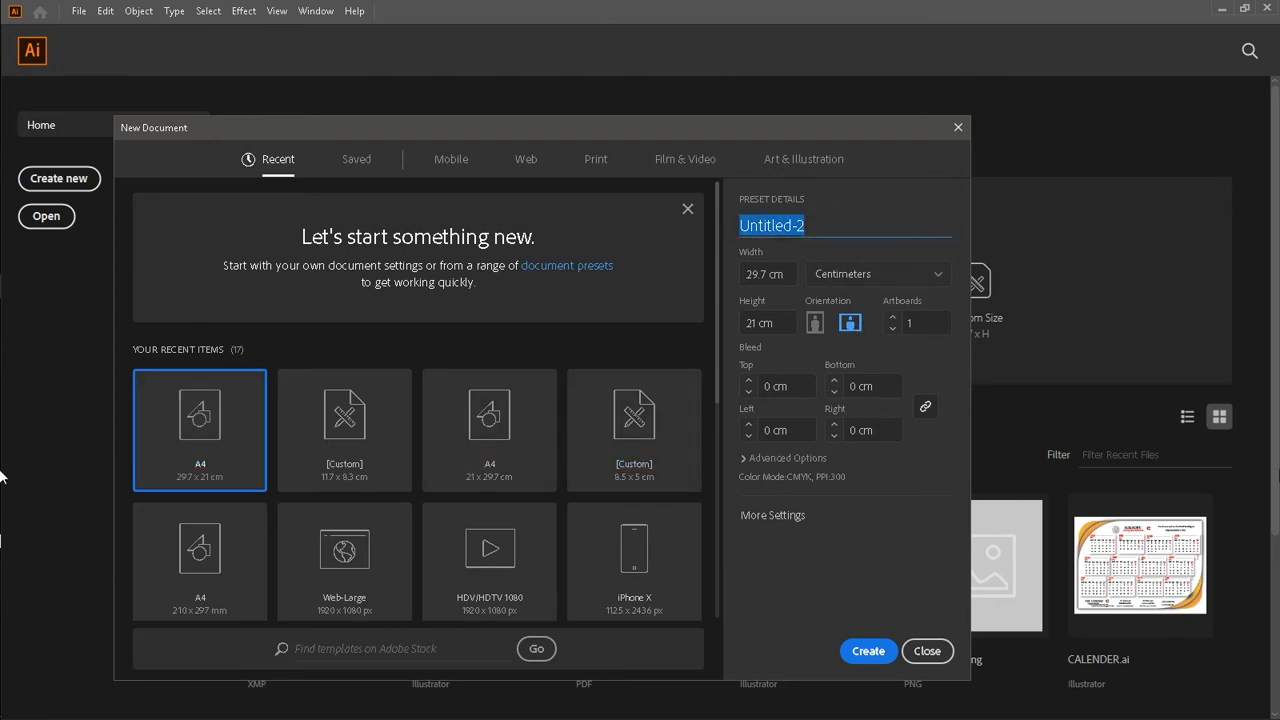
{"action": "type", "text": "My"}
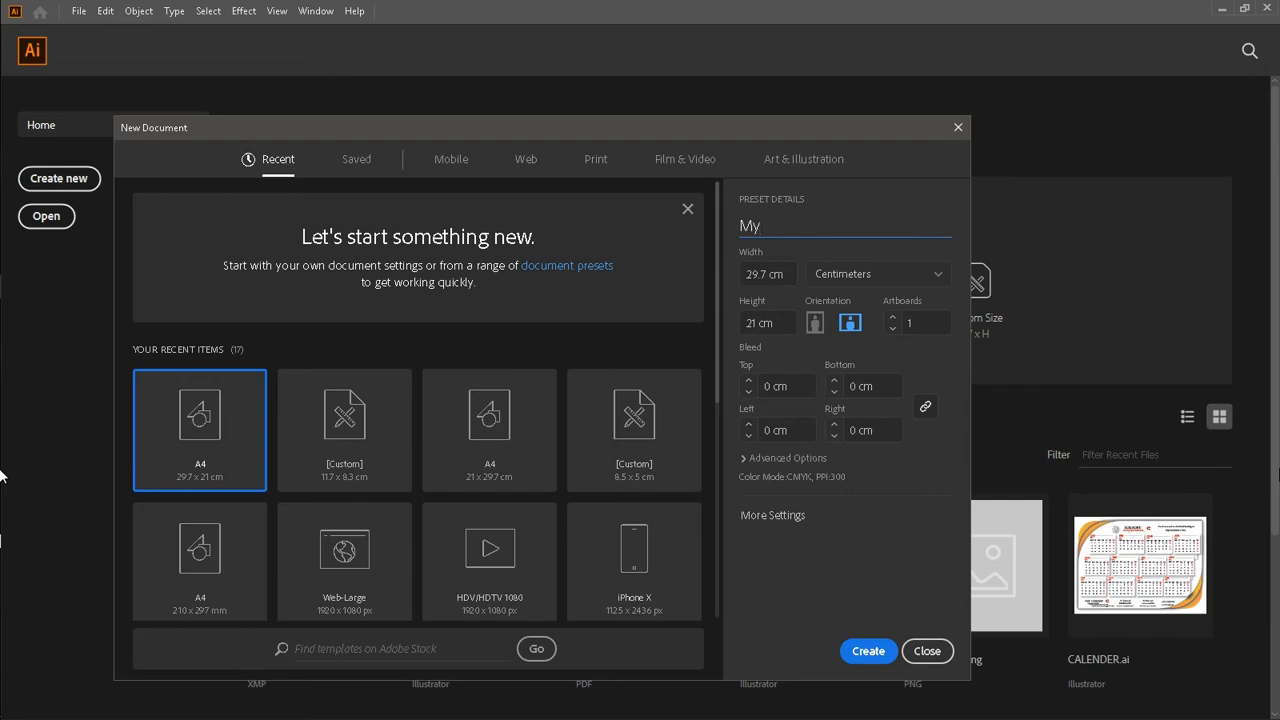
{"action": "type", "text": " Illustrator E"}
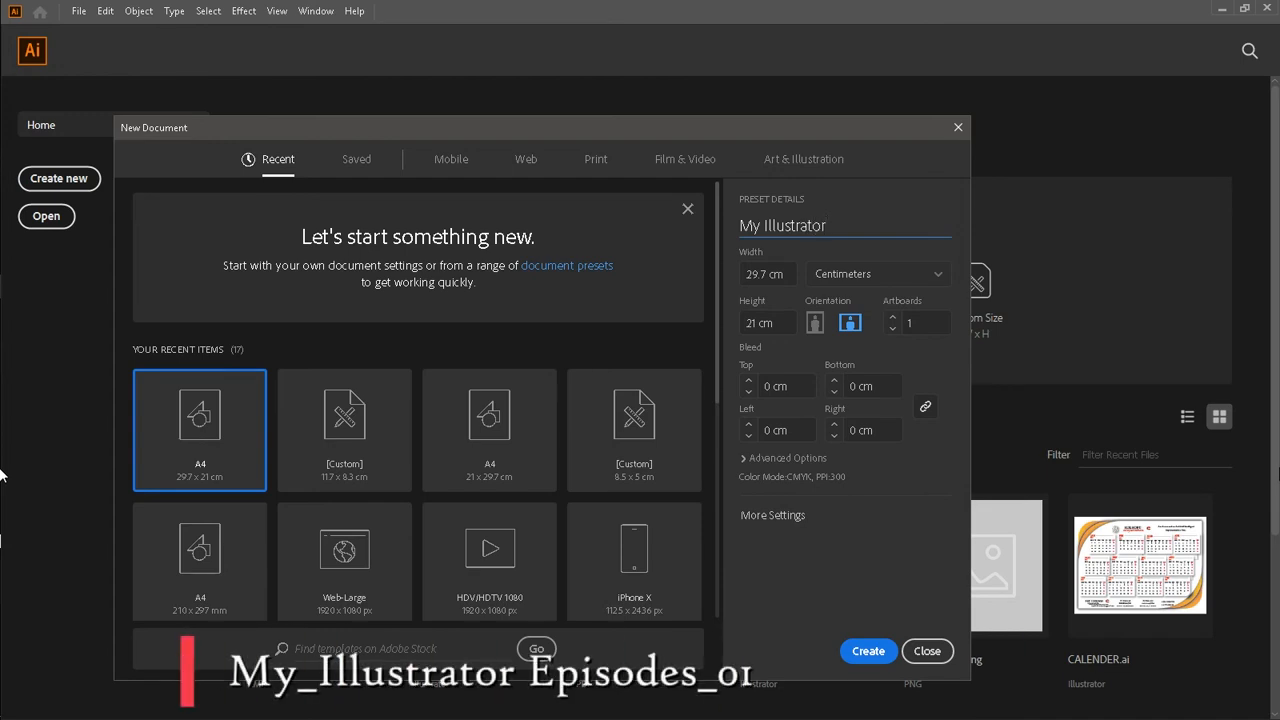
{"action": "type", "text": "pisodes-"}
{"action": "key", "text": "BackSpace"}
{"action": "type", "text": "_01"}
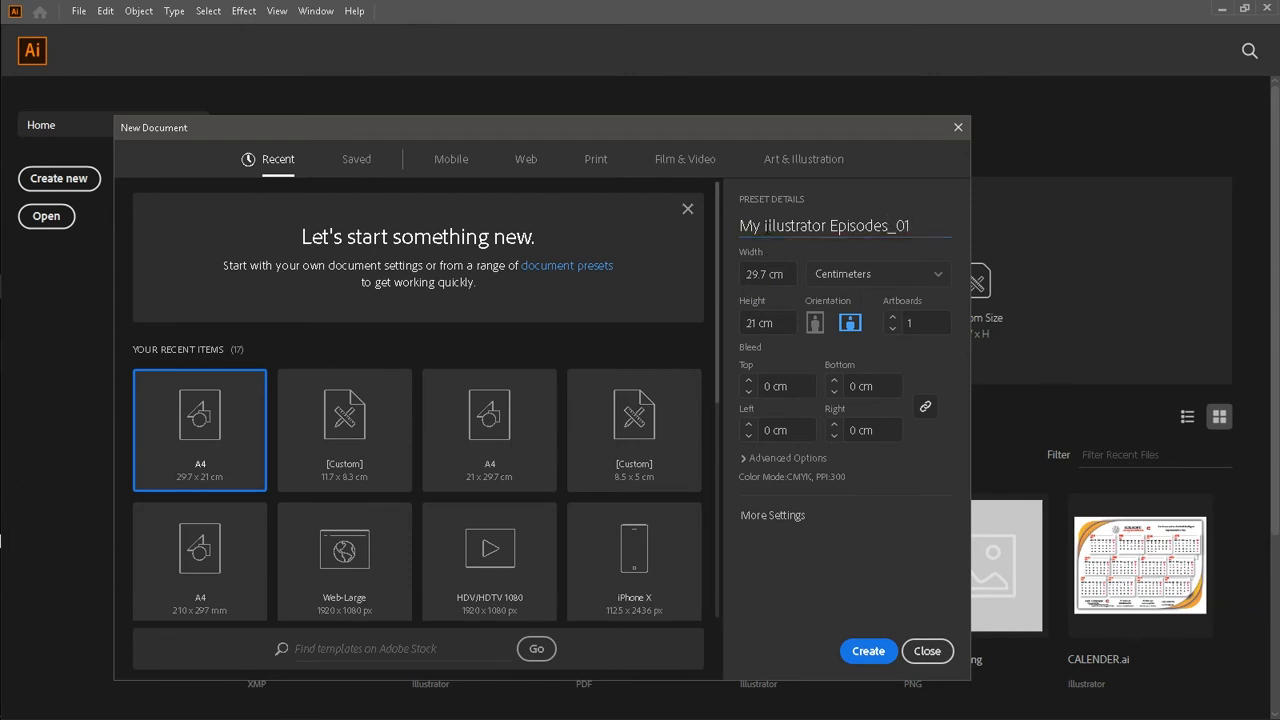
- Replace the spaces in the document name with underscores, giving "My_Illustrator_Episodes_01", and create the document
{"action": "triple_click", "coordinate": [764, 226]}
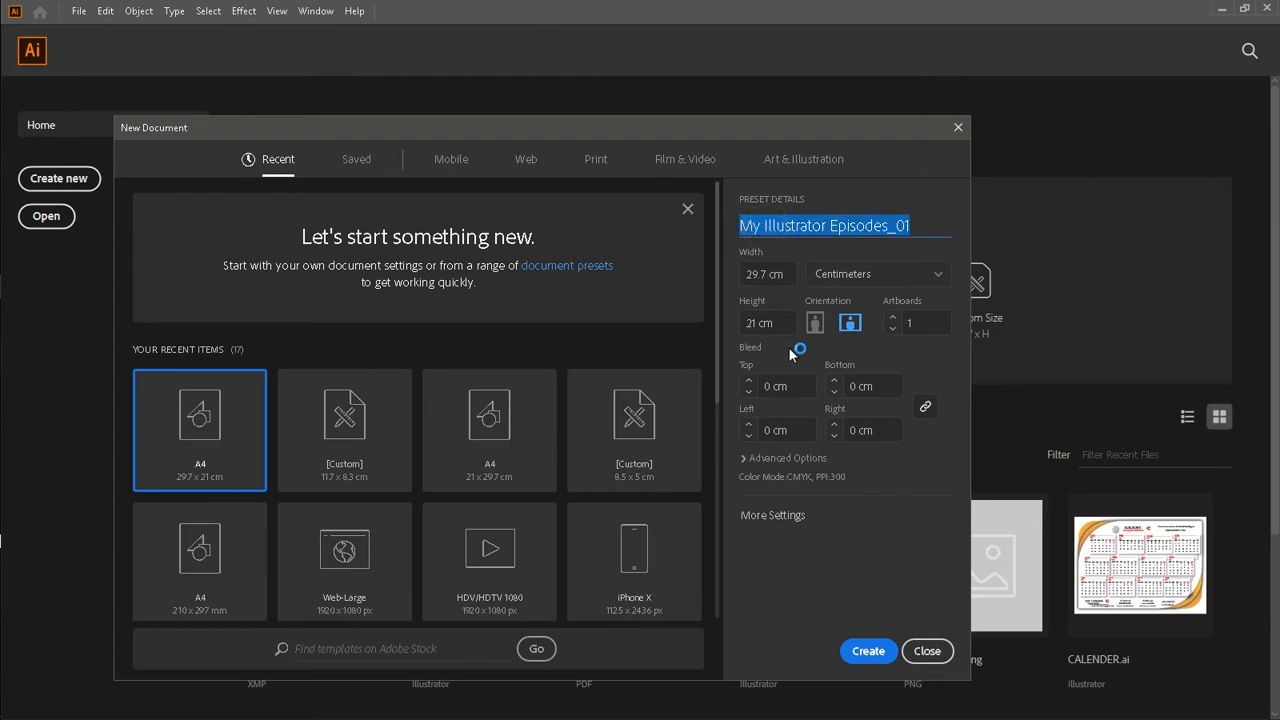
{"action": "key", "text": "Left"}
{"action": "key", "text": "Right"}
{"action": "key", "text": "Right"}
{"action": "key", "text": "Right"}
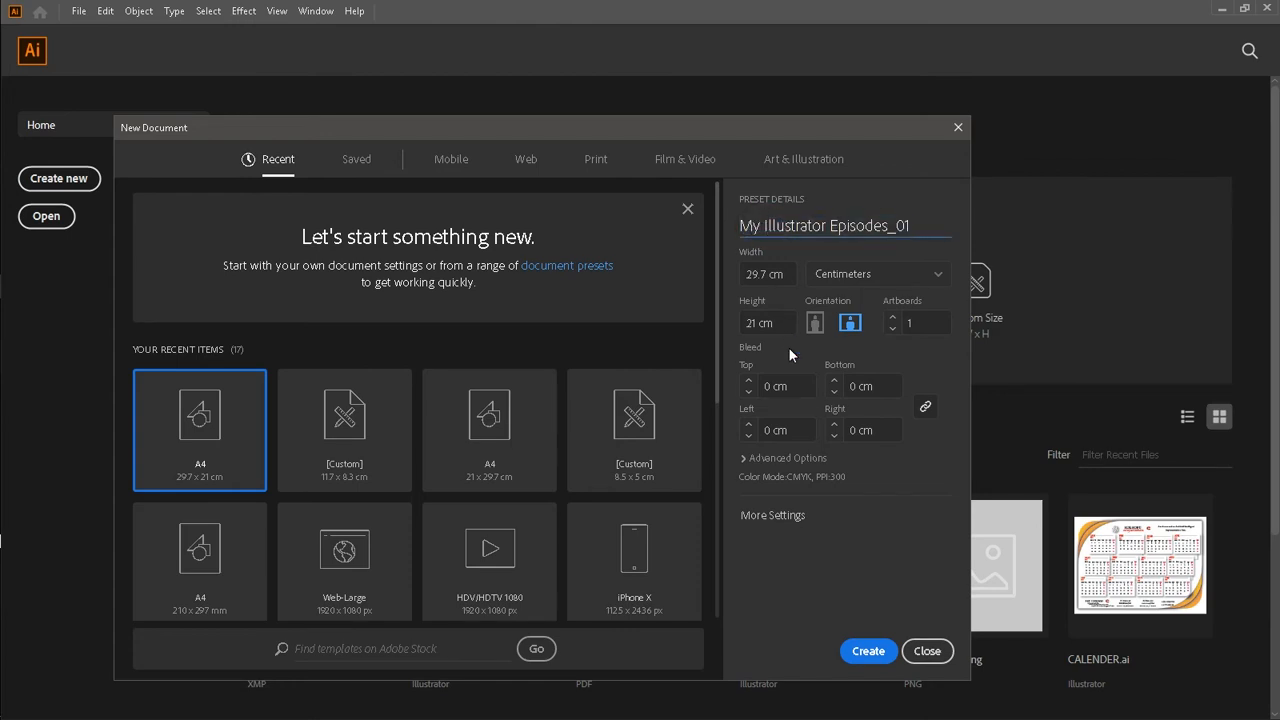
{"action": "key", "text": "BackSpace"}
{"action": "type", "text": "_"}
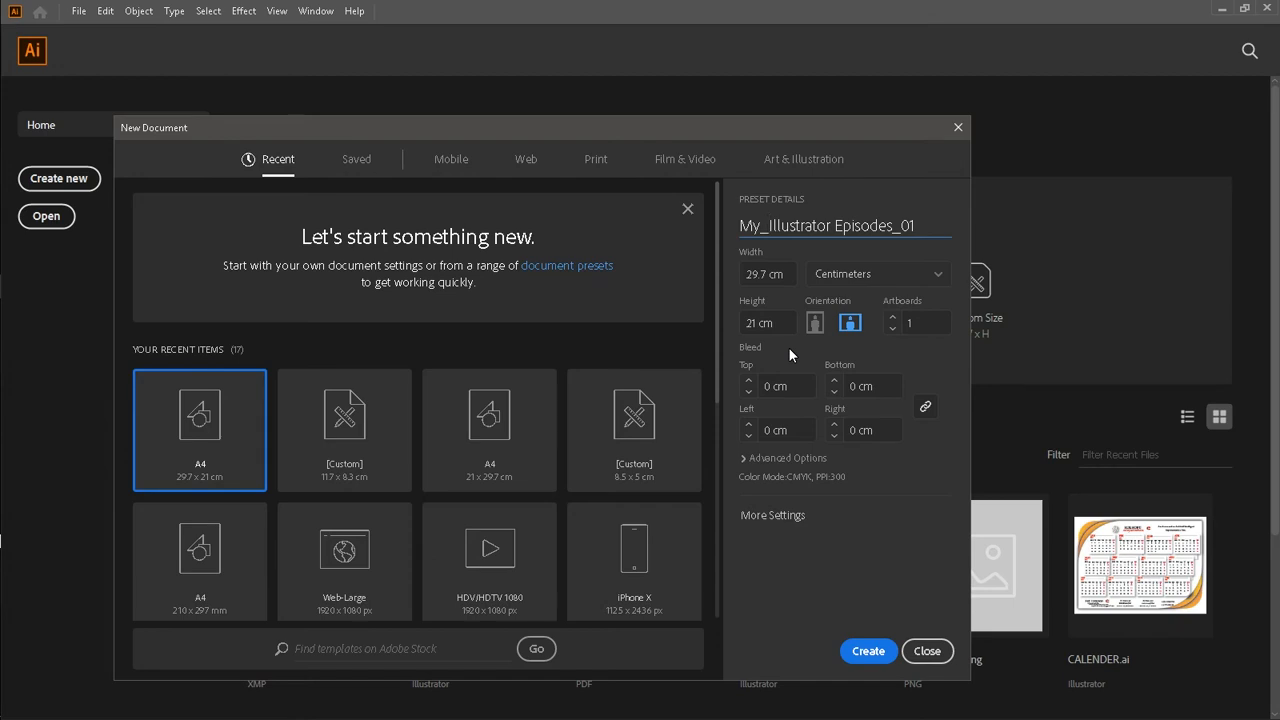
{"action": "key", "text": "Right"}
{"action": "key", "text": "Right"}
{"action": "key", "text": "Right"}
{"action": "key", "text": "Right"}
{"action": "key", "text": "Right"}
{"action": "key", "text": "Right"}
{"action": "key", "text": "Right"}
{"action": "key", "text": "Right"}
{"action": "key", "text": "Right"}
{"action": "key", "text": "Right"}
{"action": "key", "text": "Right"}
{"action": "key", "text": "Right"}
{"action": "key", "text": "BackSpace"}
{"action": "type", "text": "_"}
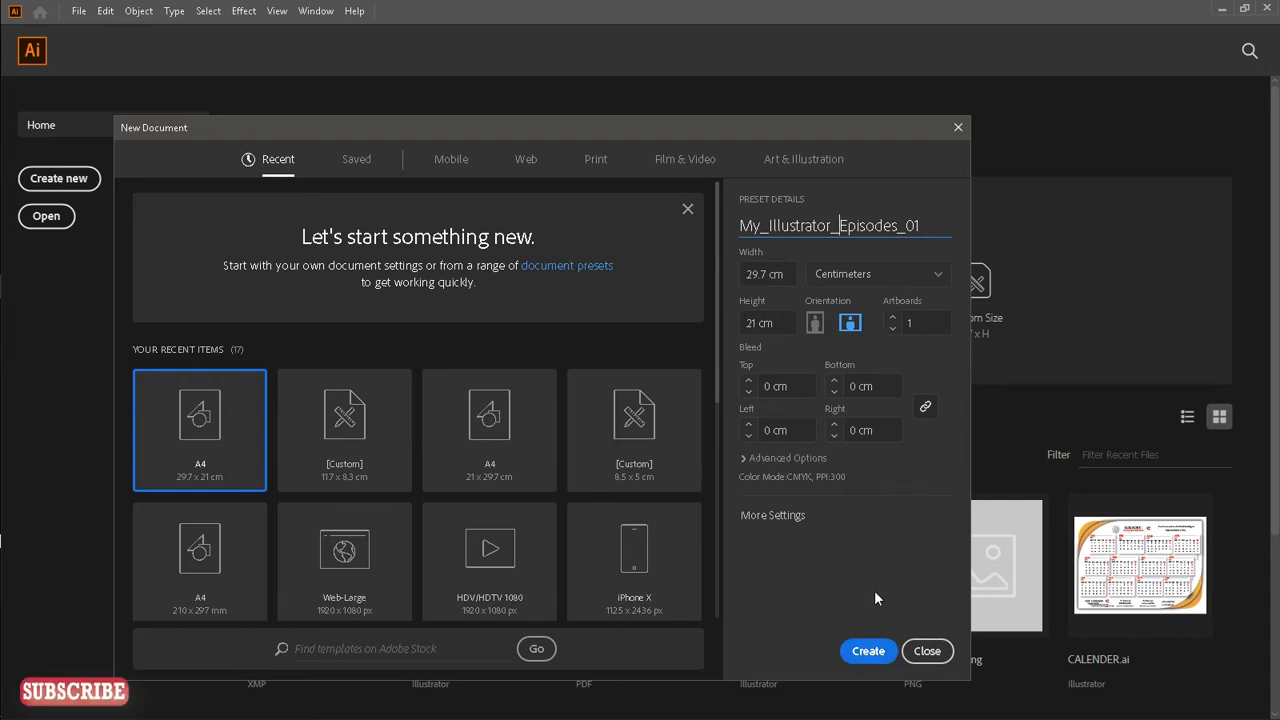
{"action": "left_click", "coordinate": [868, 650]}
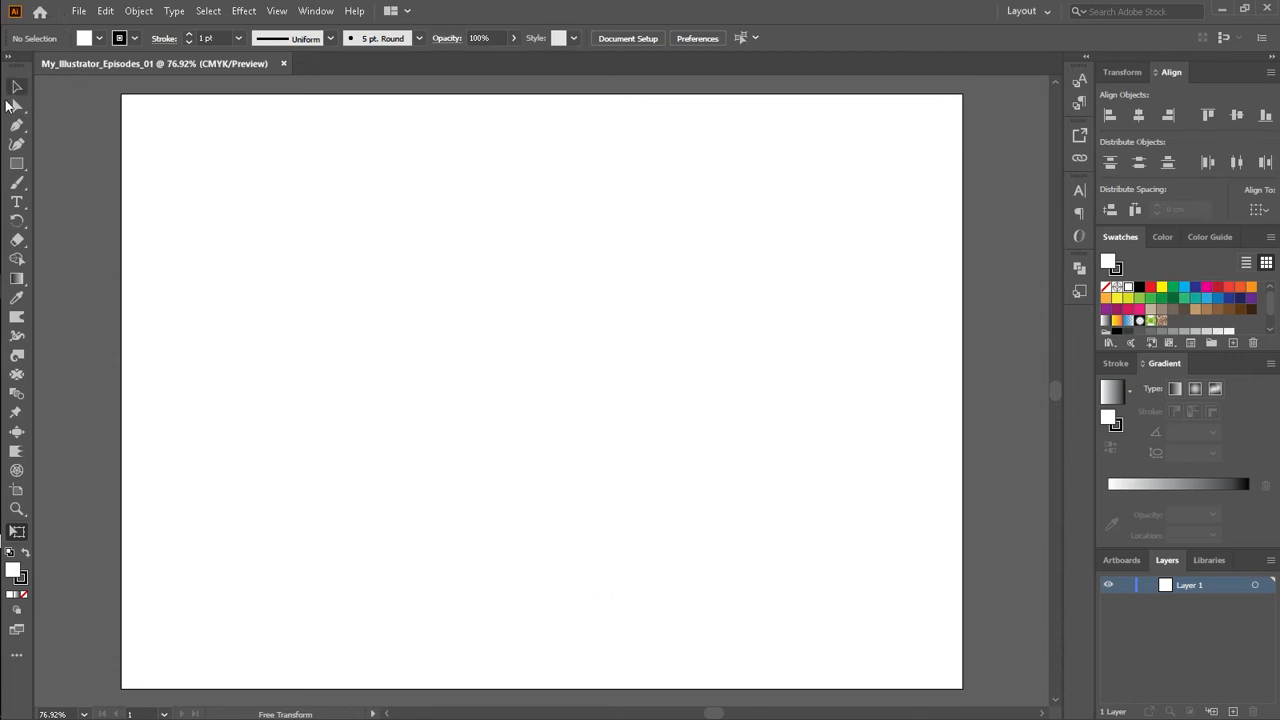
- Alternate between the Selection tool and the Direct Selection tool, ending on the Selection tool
{"action": "left_click", "coordinate": [12, 90]}
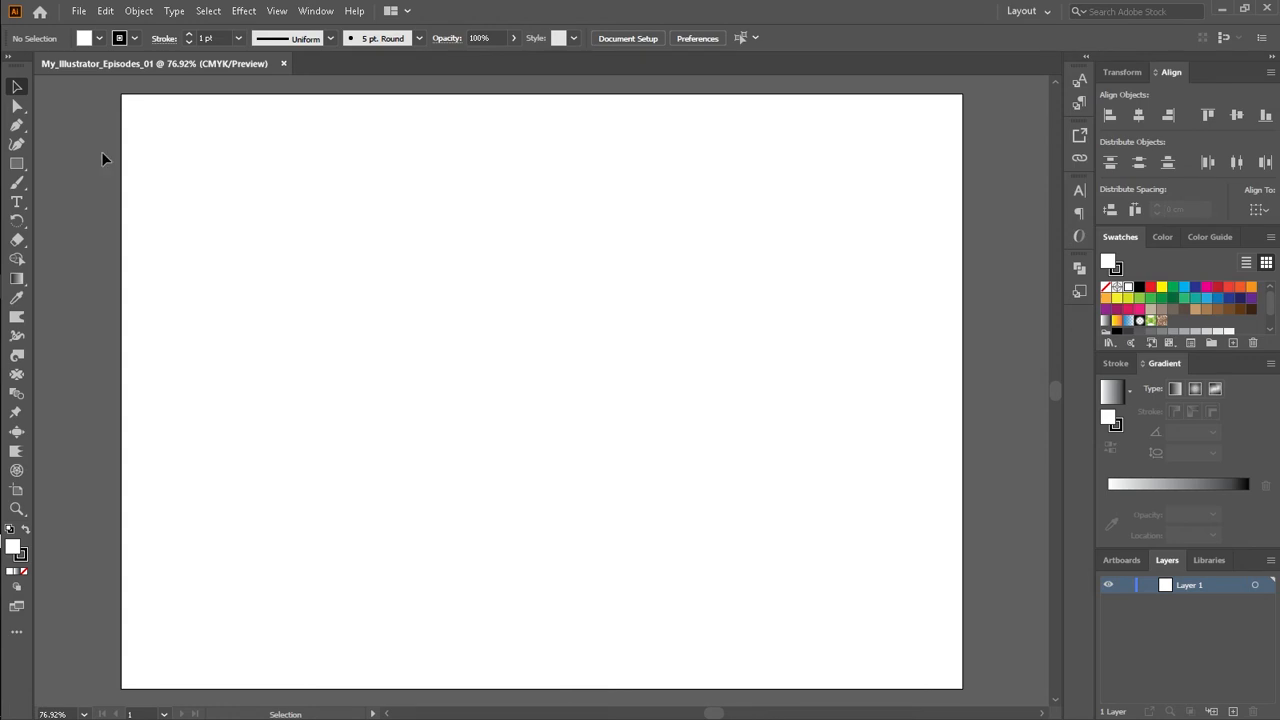
{"action": "left_click", "coordinate": [20, 88]}
{"action": "key", "text": "a"}
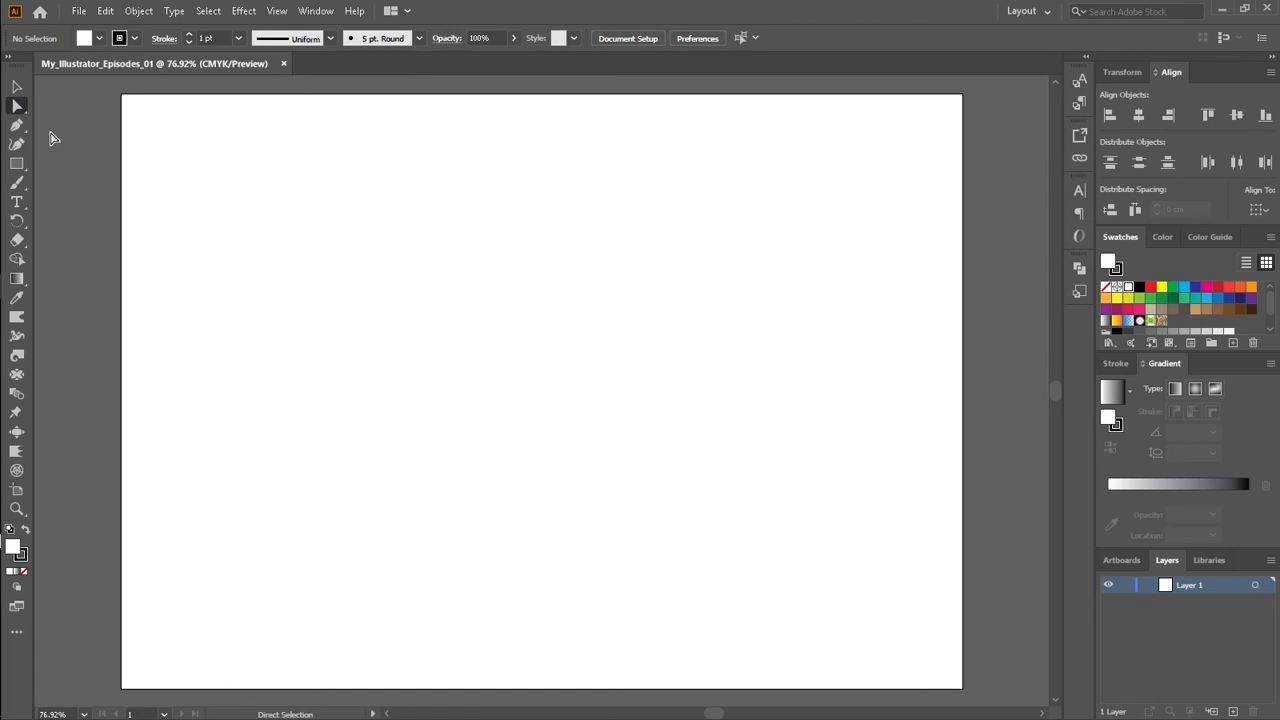
{"action": "left_click", "coordinate": [17, 87]}
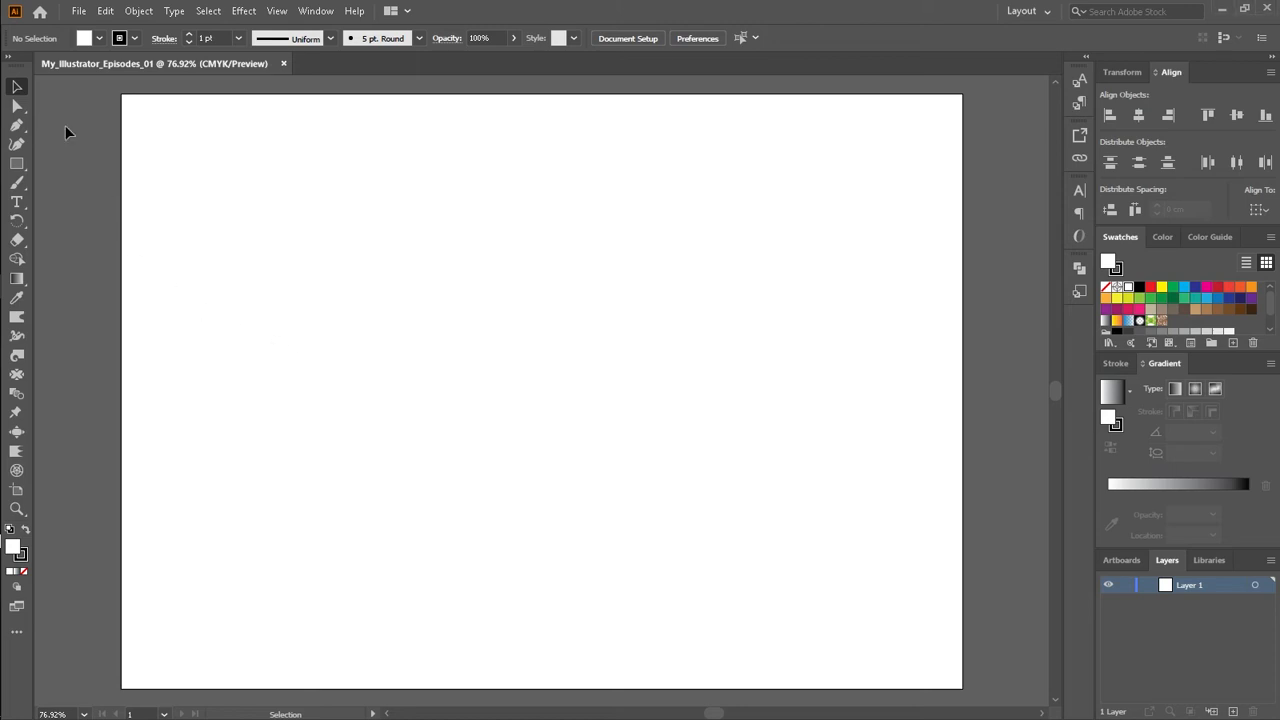
{"action": "left_click", "coordinate": [18, 107]}
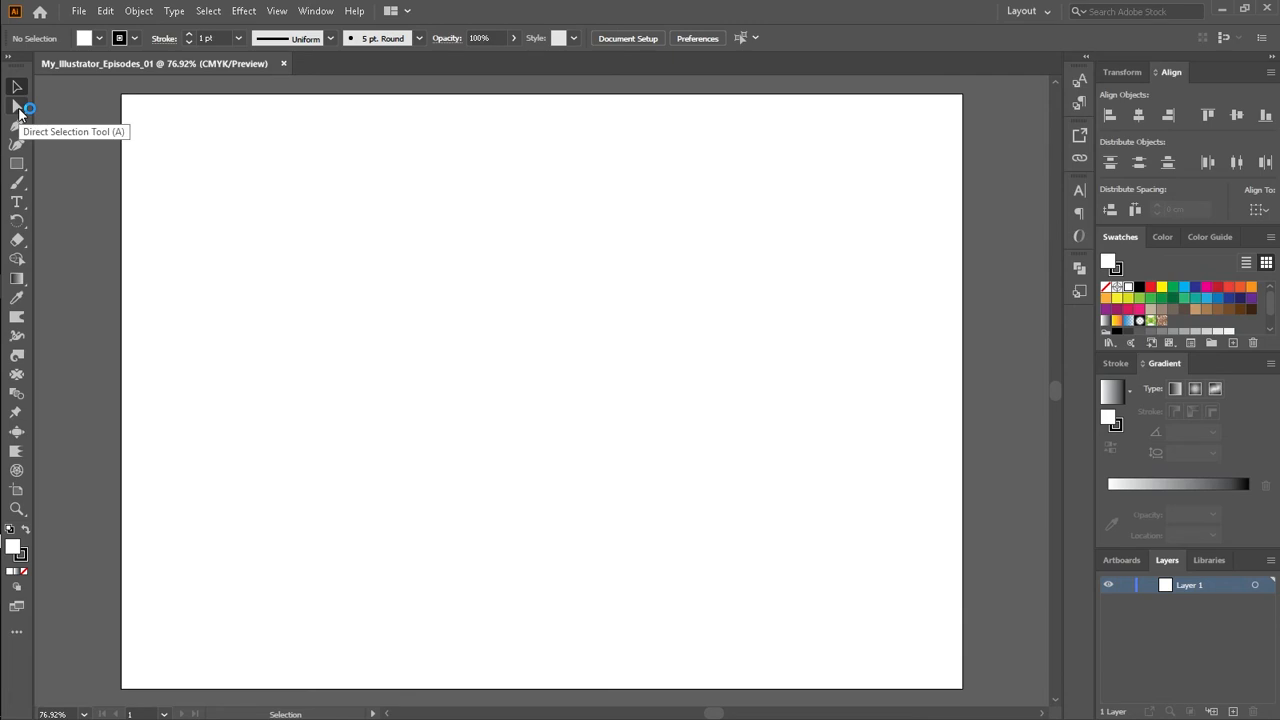
{"action": "left_click", "coordinate": [20, 84]}
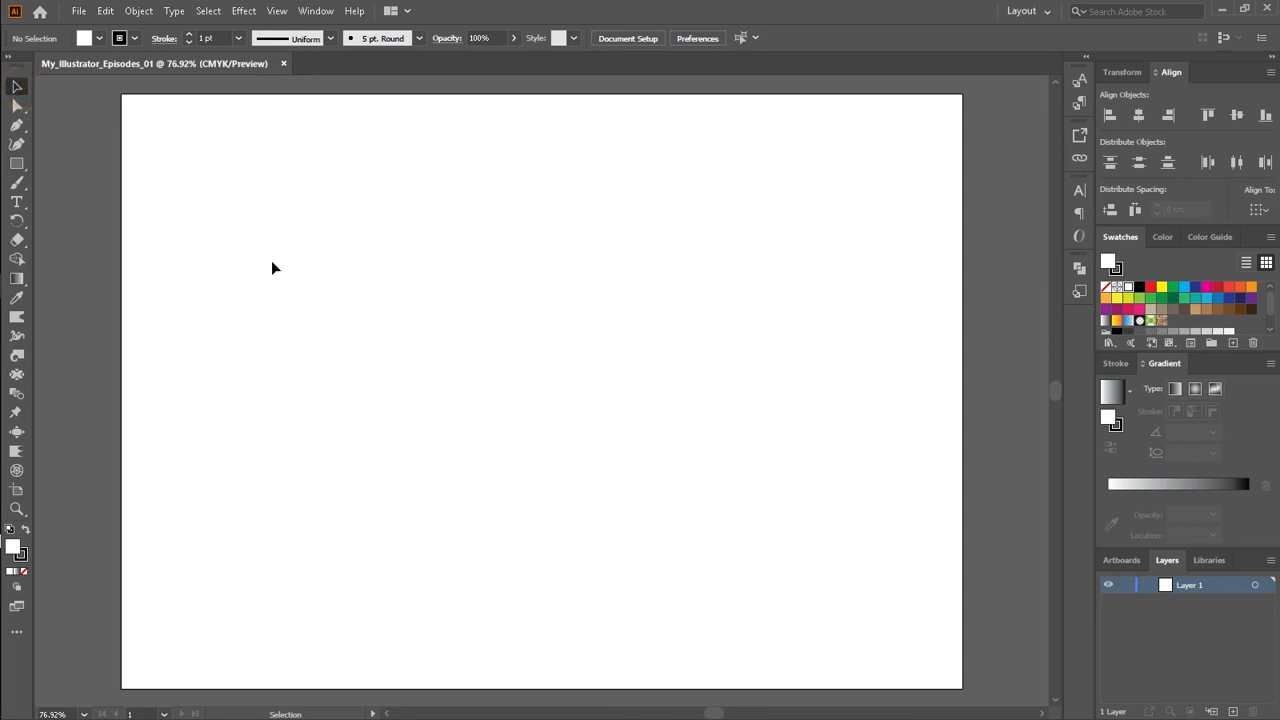
- Draw a rectangle about 8.8 x 6 cm in the artboard's upper-left area and fill it with dark red
{"action": "left_click", "coordinate": [17, 164]}
{"action": "left_click_drag", "start_coordinate": [218, 201], "coordinate": [468, 370]}
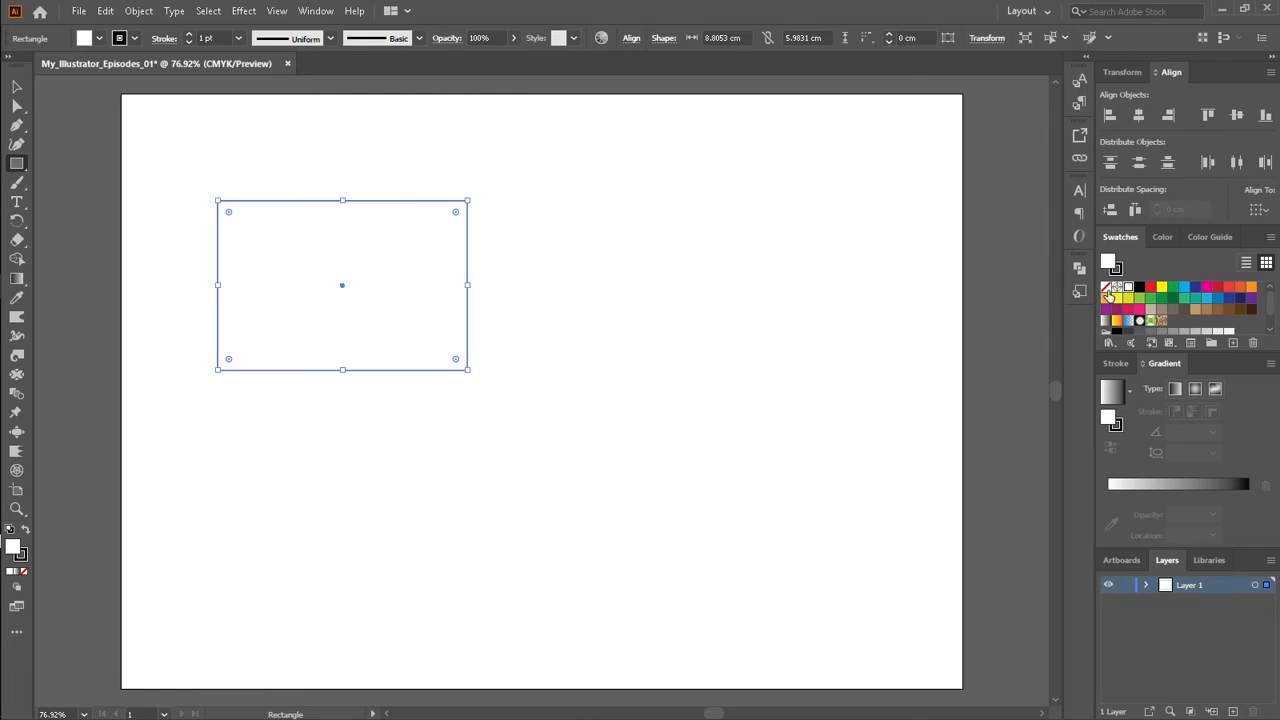
{"action": "left_click", "coordinate": [1151, 288]}
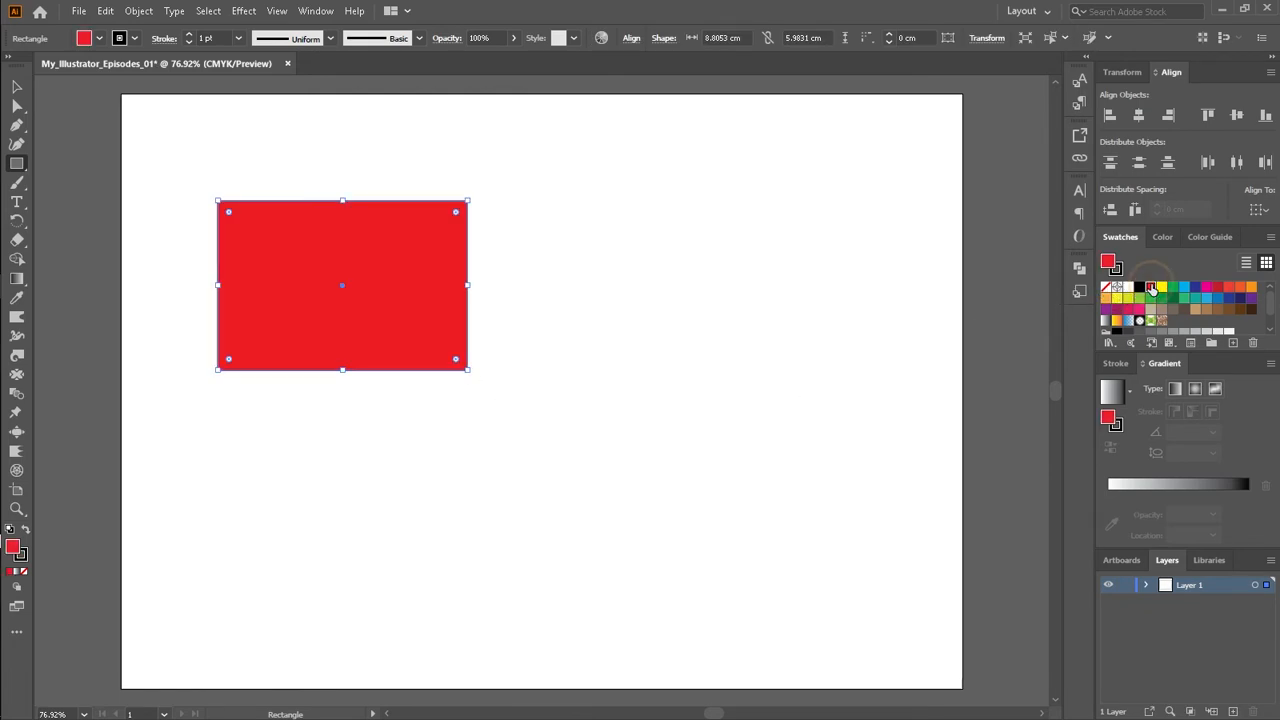
{"action": "left_click", "coordinate": [1218, 286]}
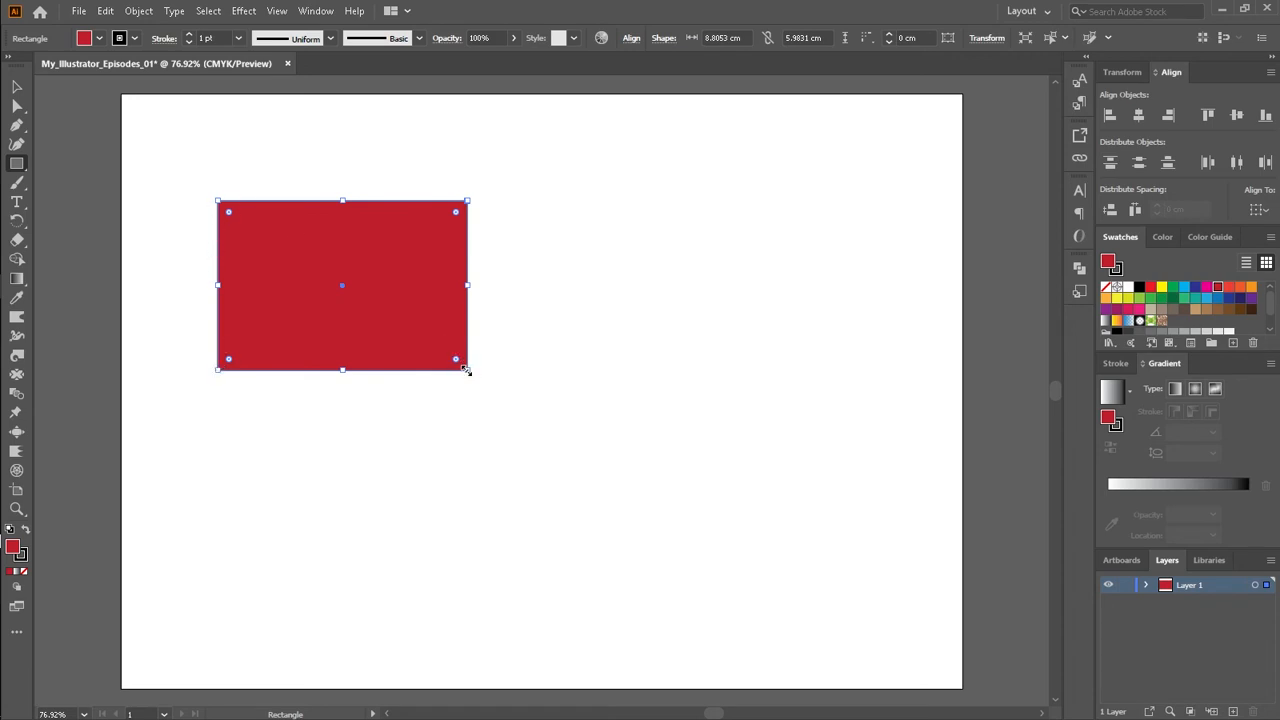
- Resize the red rectangle several times by its edge and corner handles, finishing at about 8.2 x 5 cm
{"action": "left_click_drag", "start_coordinate": [467, 371], "coordinate": [532, 402]}
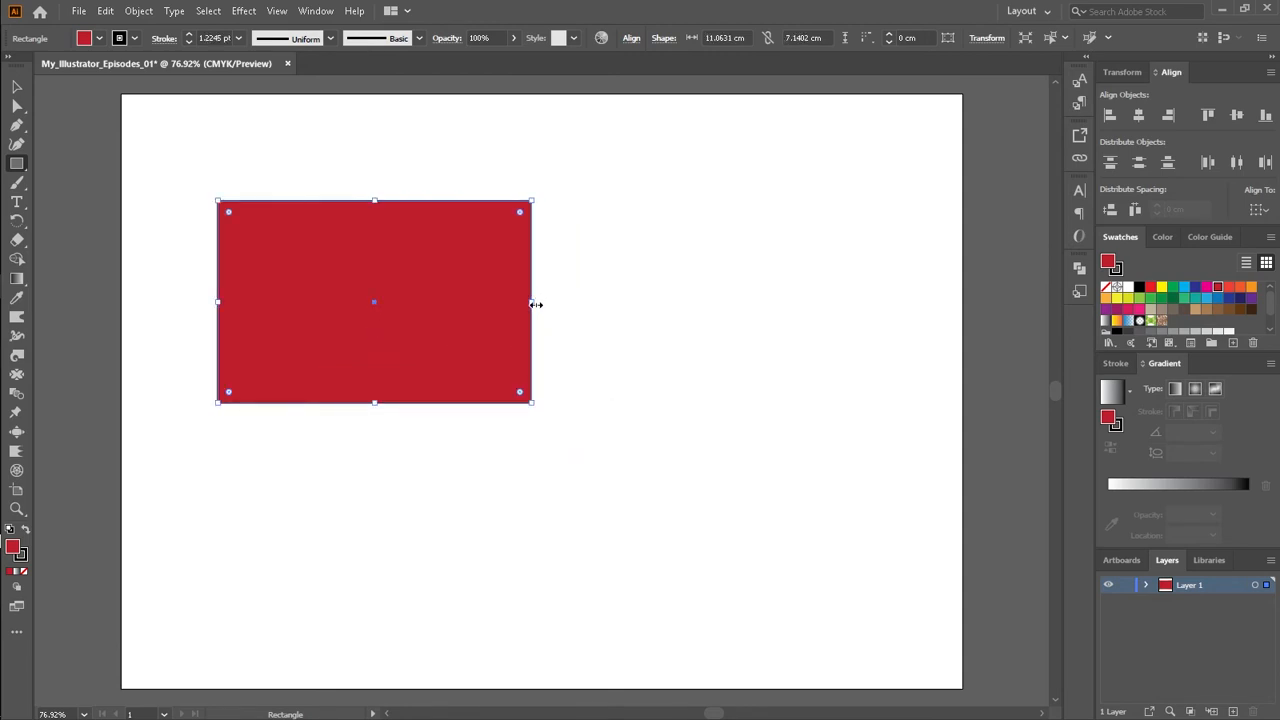
{"action": "left_click_drag", "start_coordinate": [529, 302], "coordinate": [484, 311]}
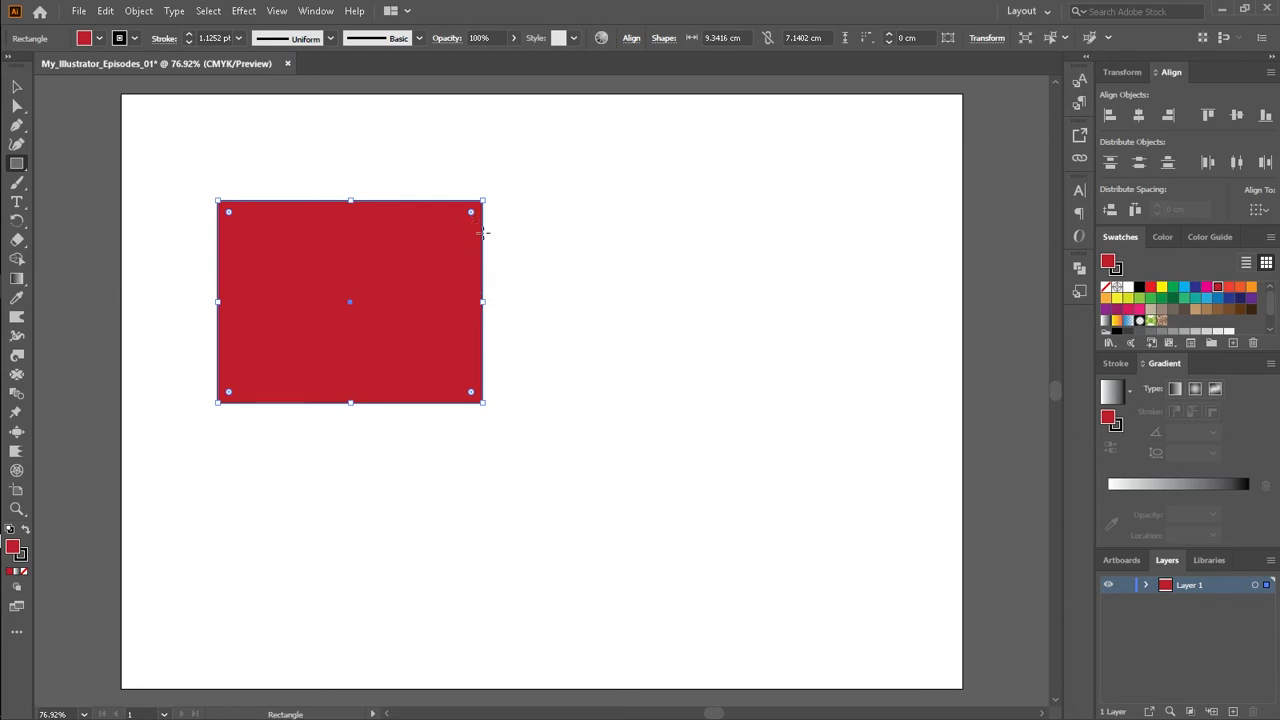
{"action": "left_click_drag", "start_coordinate": [485, 303], "coordinate": [544, 312]}
{"action": "mouse_move", "coordinate": [384, 199]}
{"action": "left_mouse_down"}
{"action": "mouse_move", "coordinate": [383, 150]}
{"action": "mouse_move", "coordinate": [386, 208]}
{"action": "mouse_move", "coordinate": [386, 178]}
{"action": "left_mouse_up"}
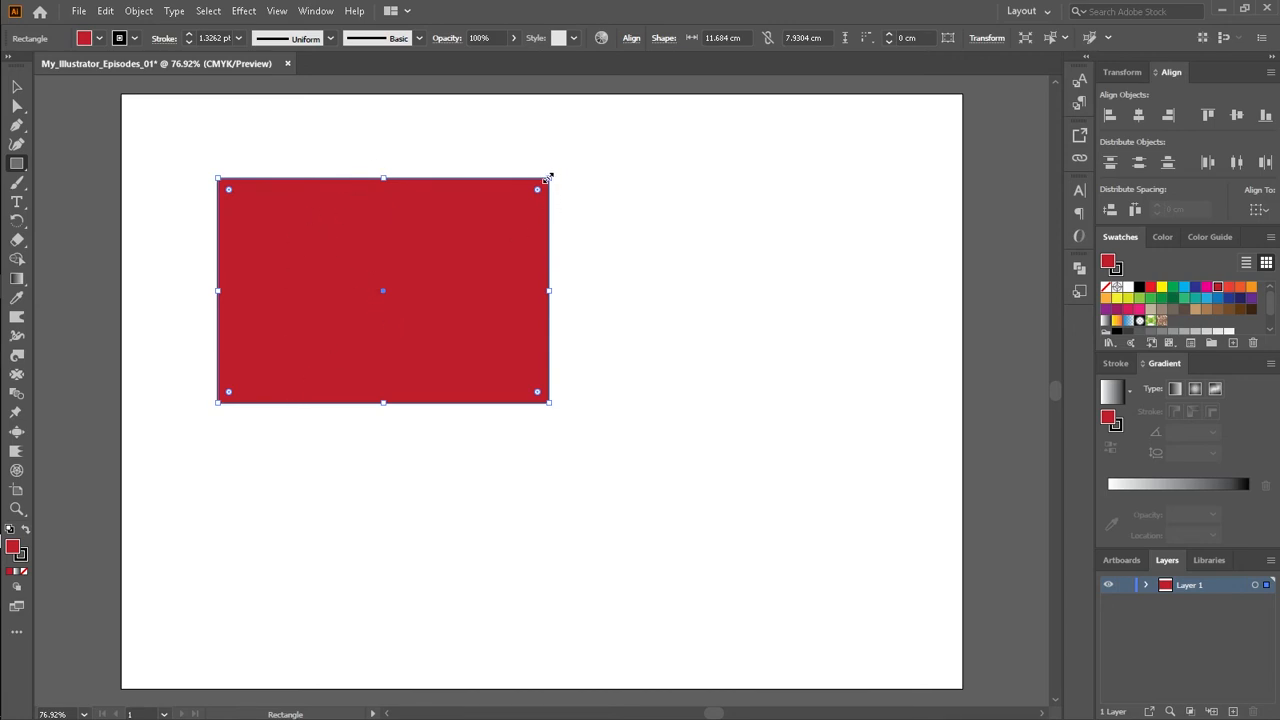
{"action": "left_click_drag", "start_coordinate": [548, 177], "coordinate": [451, 262]}
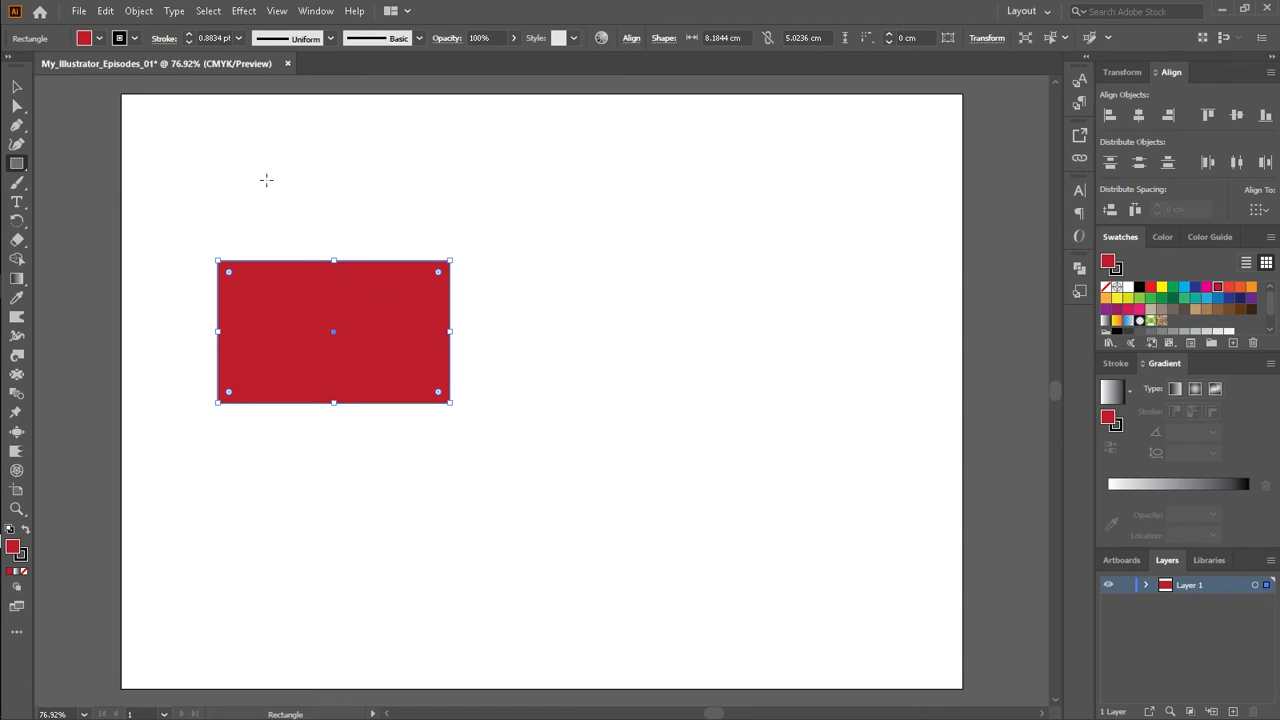
- Move the red rectangle with the Selection tool up near the artboard's upper-left corner and deselect it
{"action": "left_click", "coordinate": [16, 87]}
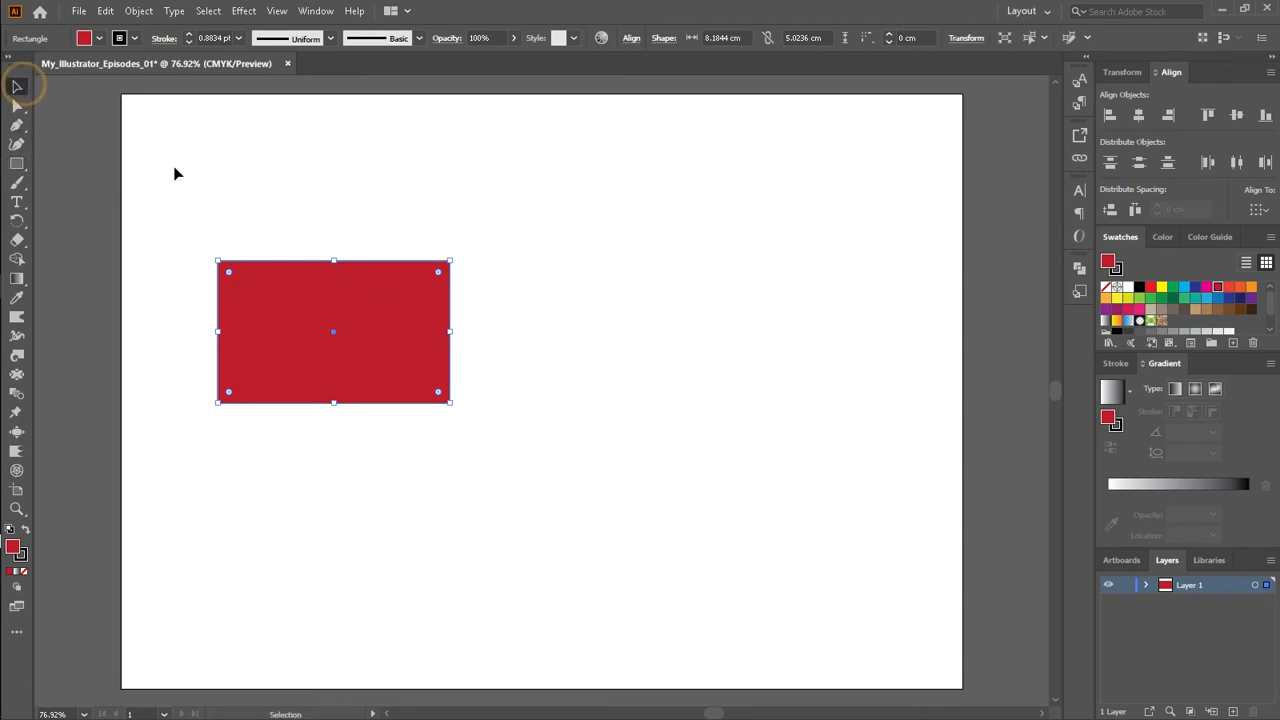
{"action": "left_click", "coordinate": [551, 212]}
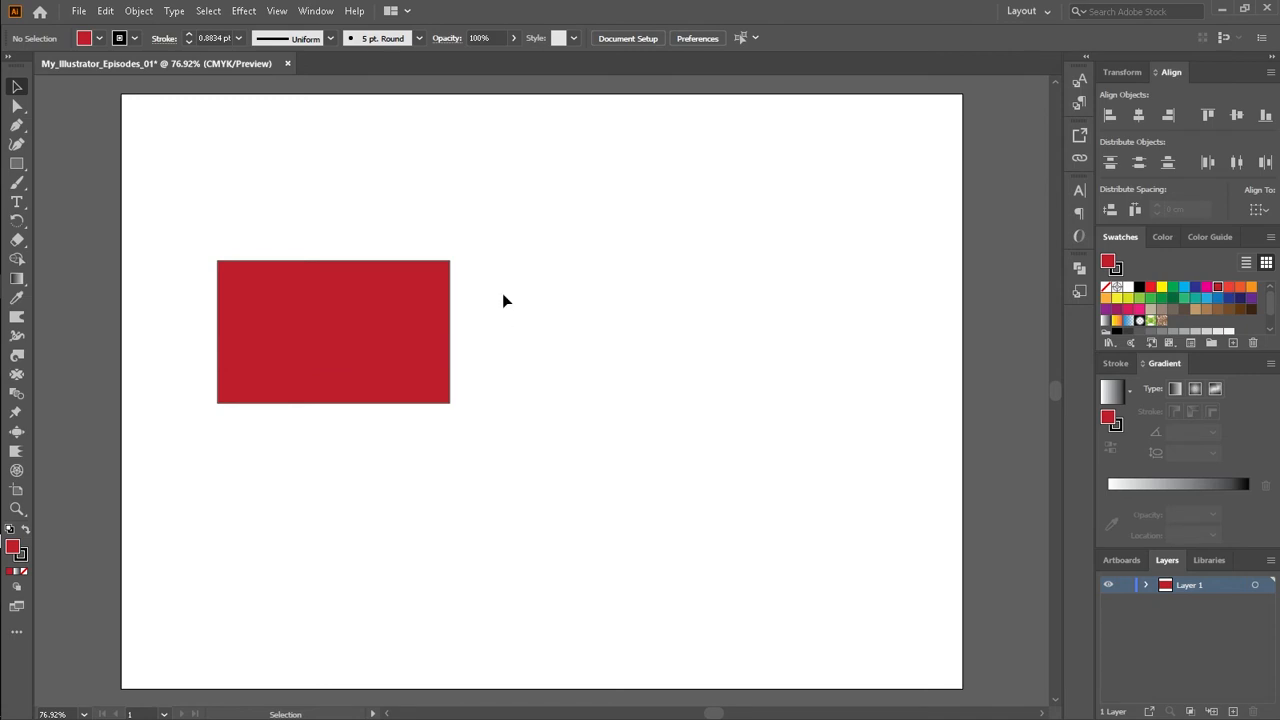
{"action": "left_click", "coordinate": [432, 334]}
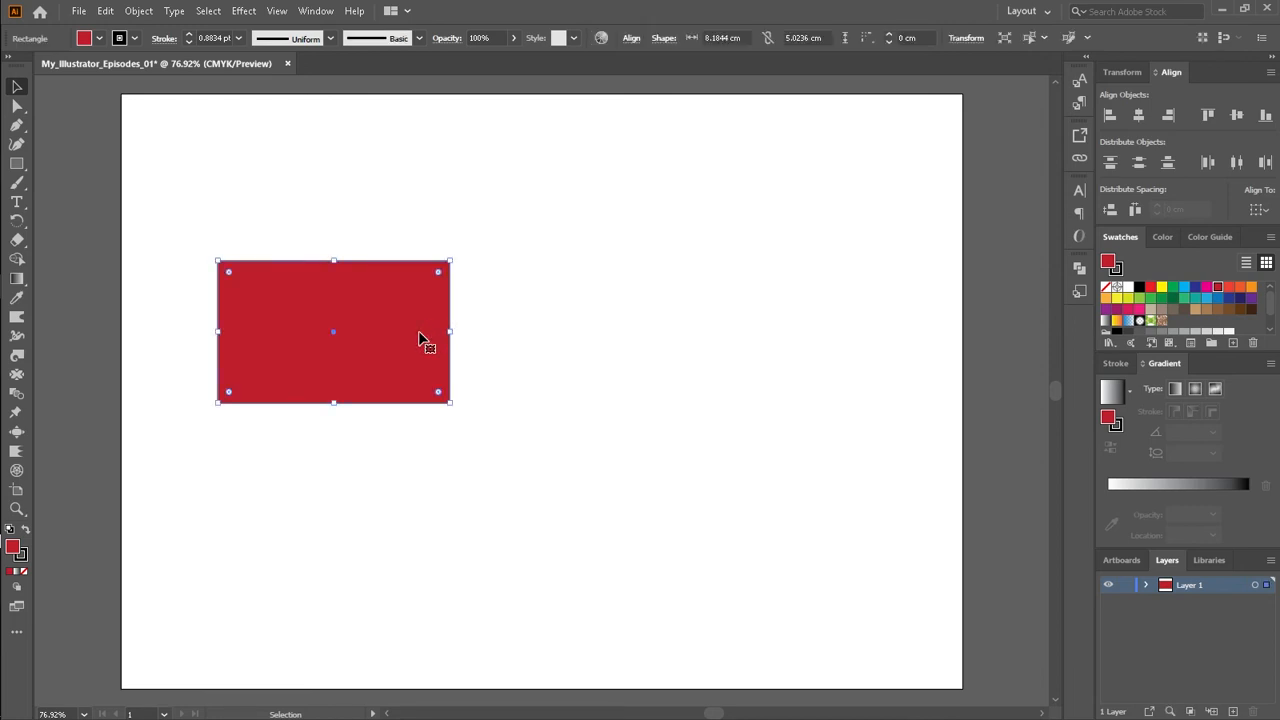
{"action": "left_click_drag", "start_coordinate": [412, 337], "coordinate": [538, 239]}
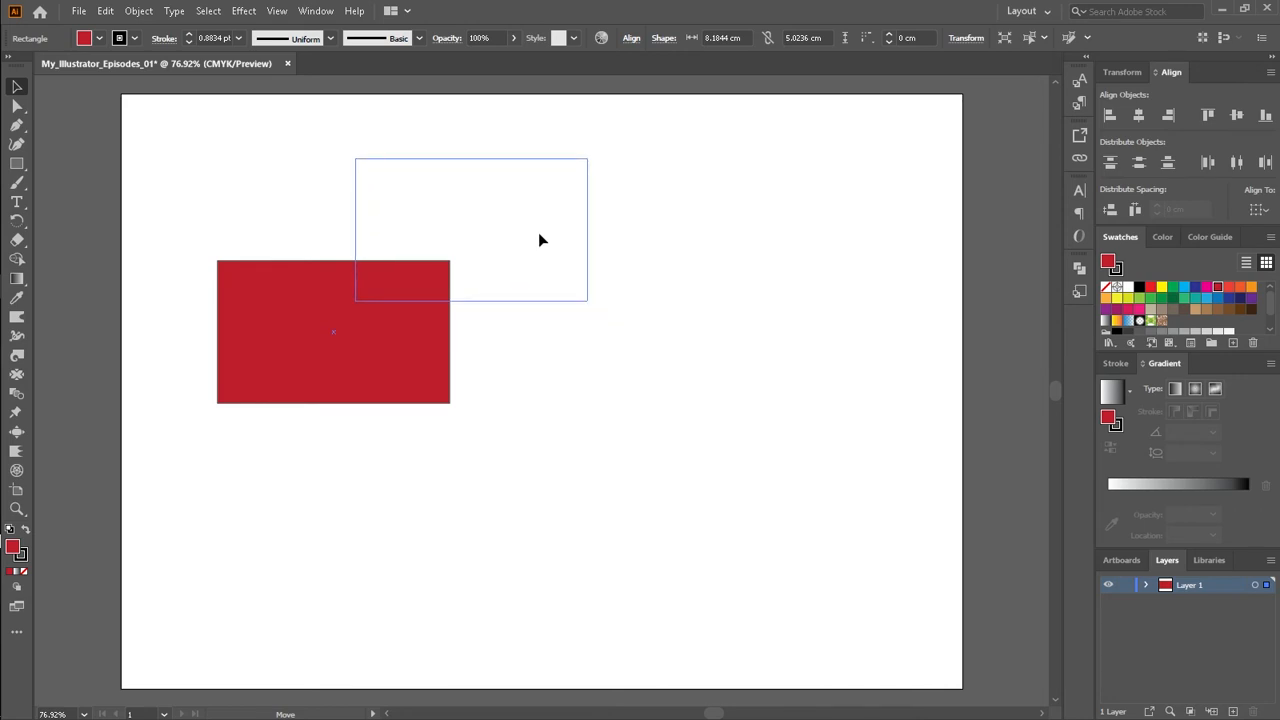
{"action": "left_click_drag", "start_coordinate": [538, 240], "coordinate": [381, 210]}
{"action": "left_click", "coordinate": [347, 371]}
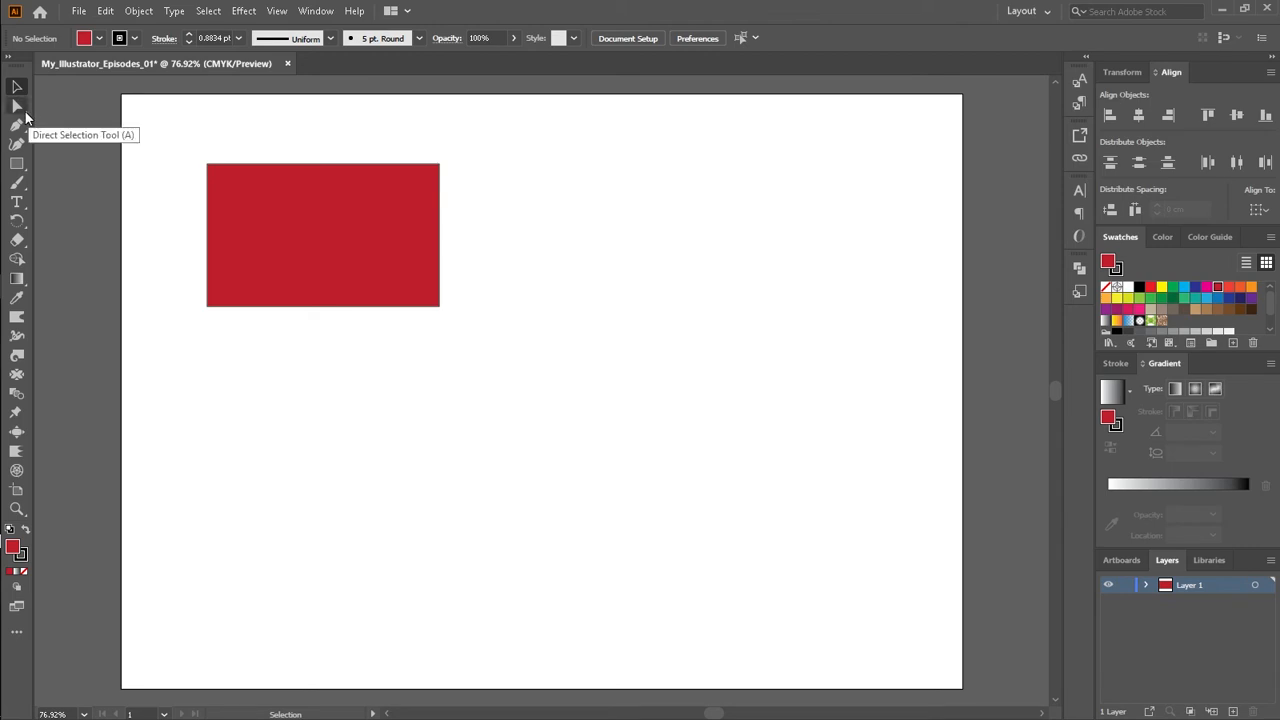
- Switch to the Direct Selection tool and move the red rectangle slightly up and to the left
{"action": "left_click", "coordinate": [26, 115]}
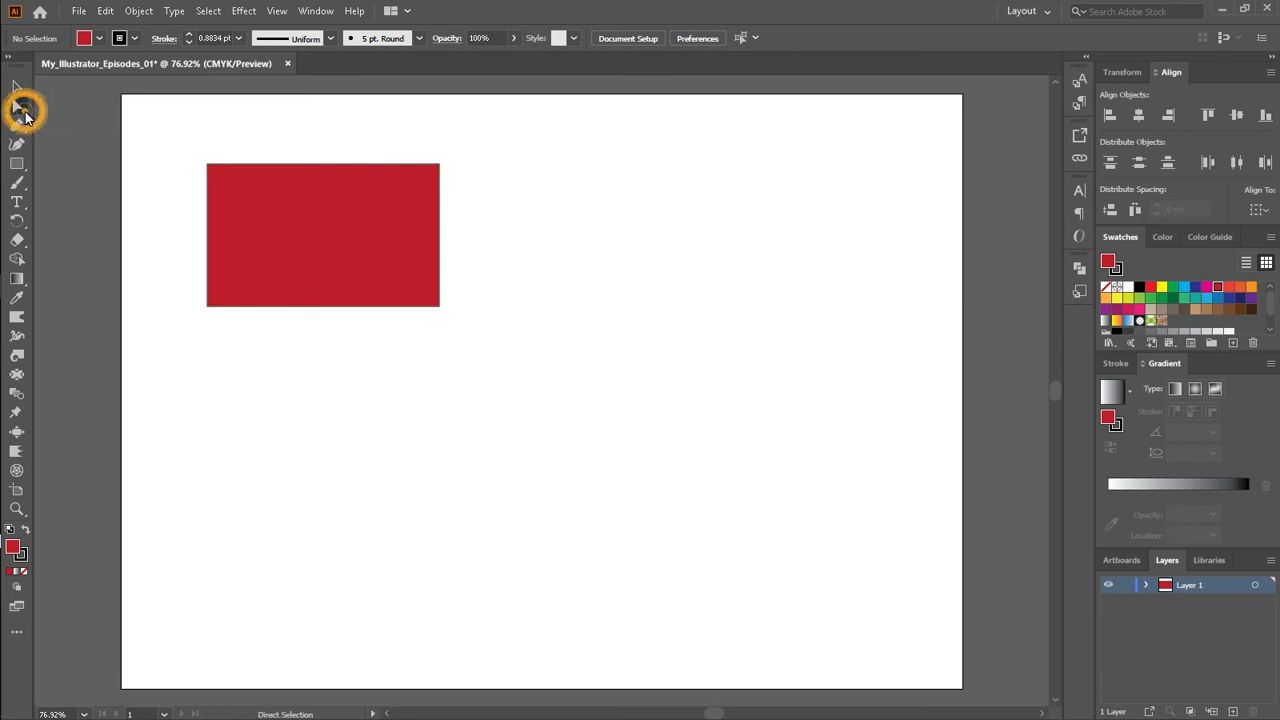
{"action": "left_click", "coordinate": [26, 115]}
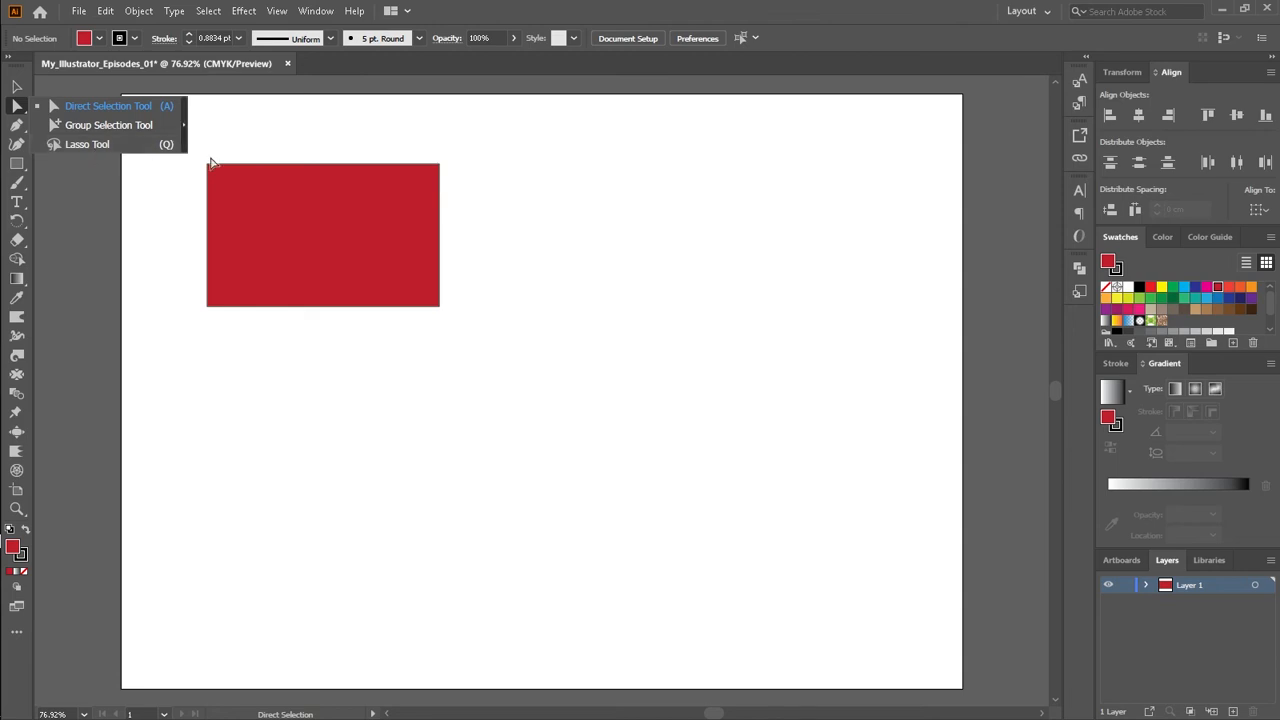
{"action": "left_click", "coordinate": [111, 110]}
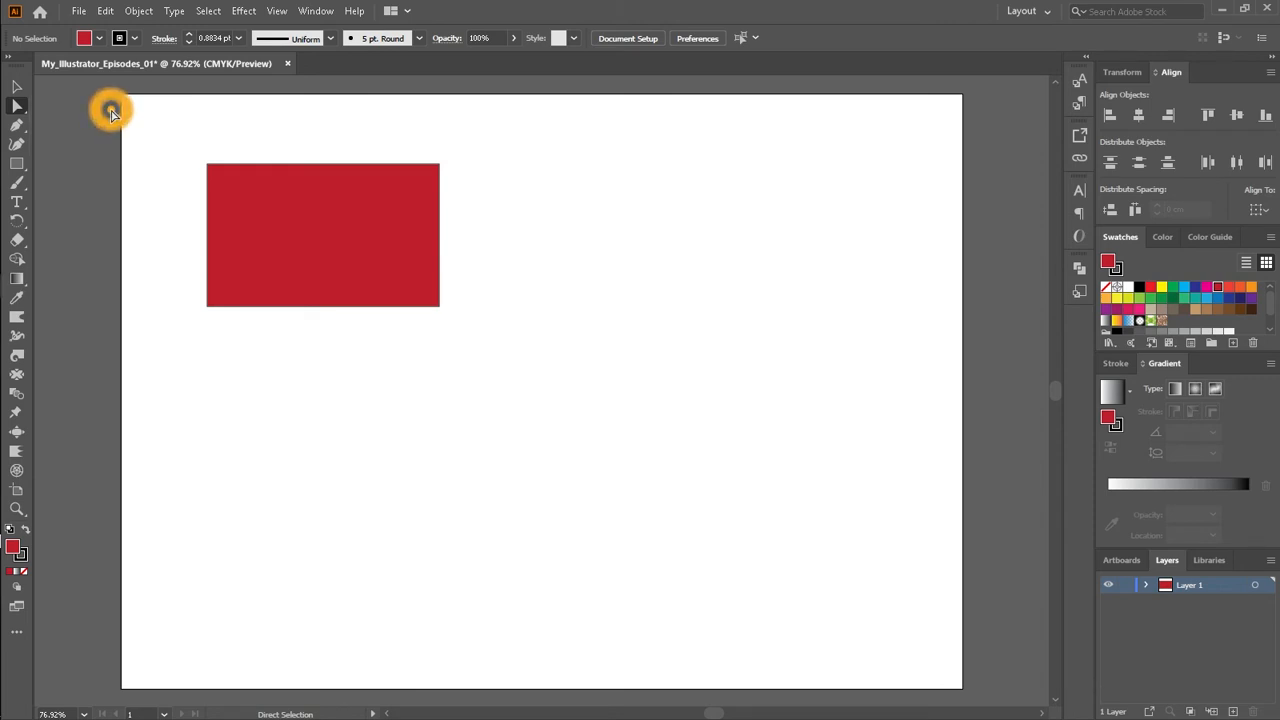
{"action": "left_click_drag", "start_coordinate": [377, 297], "coordinate": [365, 265]}
- Move the rectangle a little with the Selection tool and again with the Direct Selection tool, ending on the Selection tool
{"action": "left_click", "coordinate": [16, 86]}
{"action": "mouse_move", "coordinate": [305, 227]}
{"action": "left_mouse_down"}
{"action": "mouse_move", "coordinate": [370, 253]}
{"action": "mouse_move", "coordinate": [457, 243]}
{"action": "mouse_move", "coordinate": [297, 243]}
{"action": "left_mouse_up"}
{"action": "left_click", "coordinate": [16, 105]}
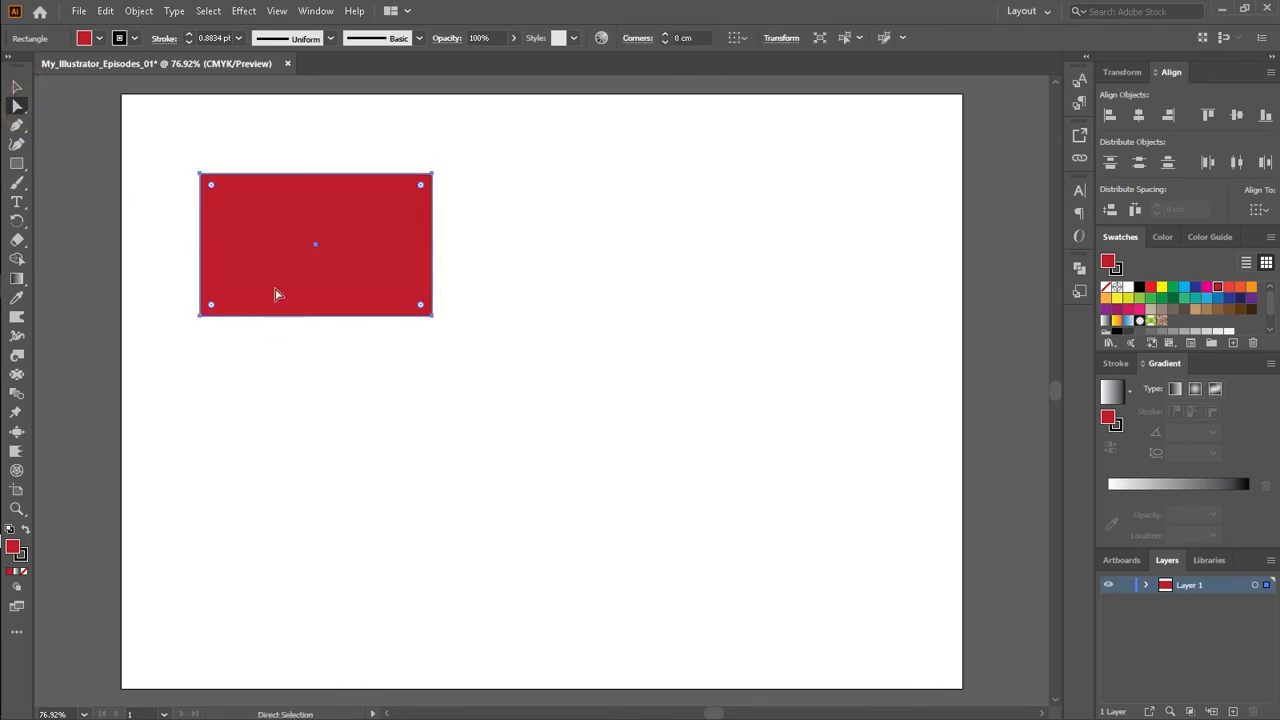
{"action": "left_click_drag", "start_coordinate": [383, 271], "coordinate": [383, 291]}
{"action": "left_click", "coordinate": [228, 231]}
{"action": "mouse_move", "coordinate": [228, 231]}
{"action": "left_mouse_down"}
{"action": "mouse_move", "coordinate": [222, 181]}
{"action": "mouse_move", "coordinate": [229, 213]}
{"action": "left_mouse_up"}
{"action": "left_click", "coordinate": [17, 87]}
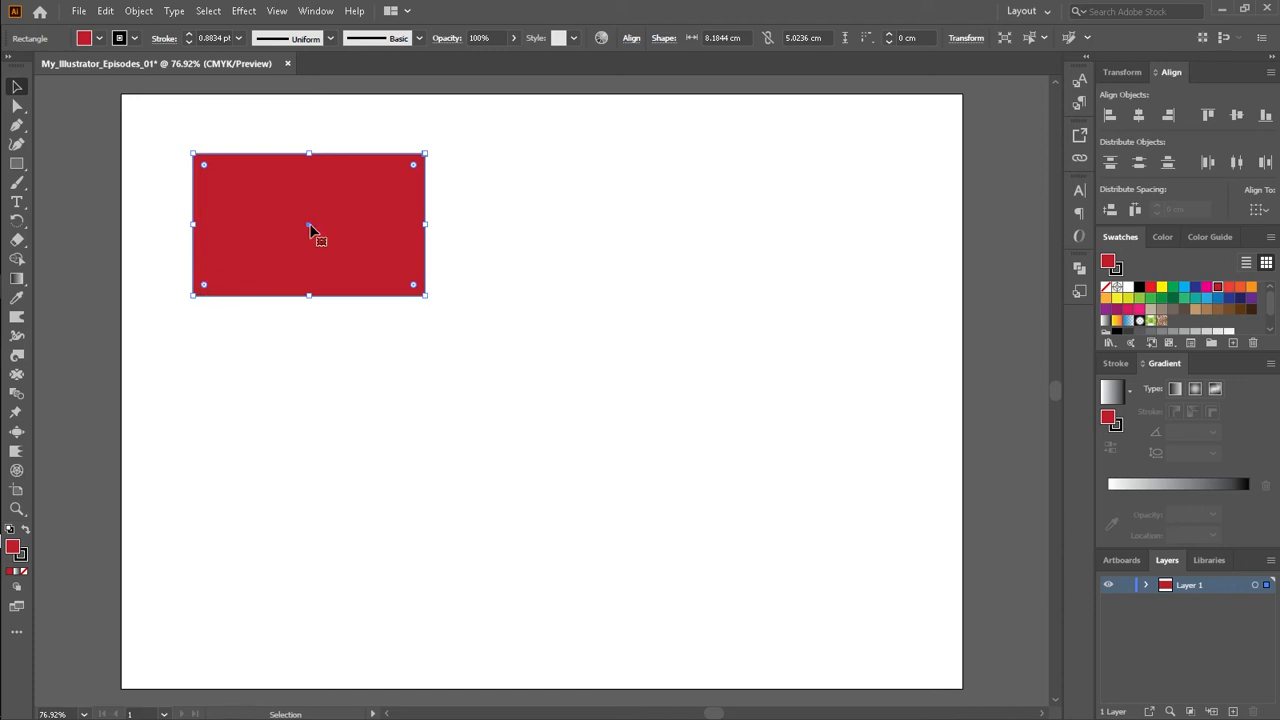
- Alternate between the Direct Selection and Selection tools to compare the rectangle's anchor points and bounding-box handles
{"action": "left_click", "coordinate": [16, 105]}
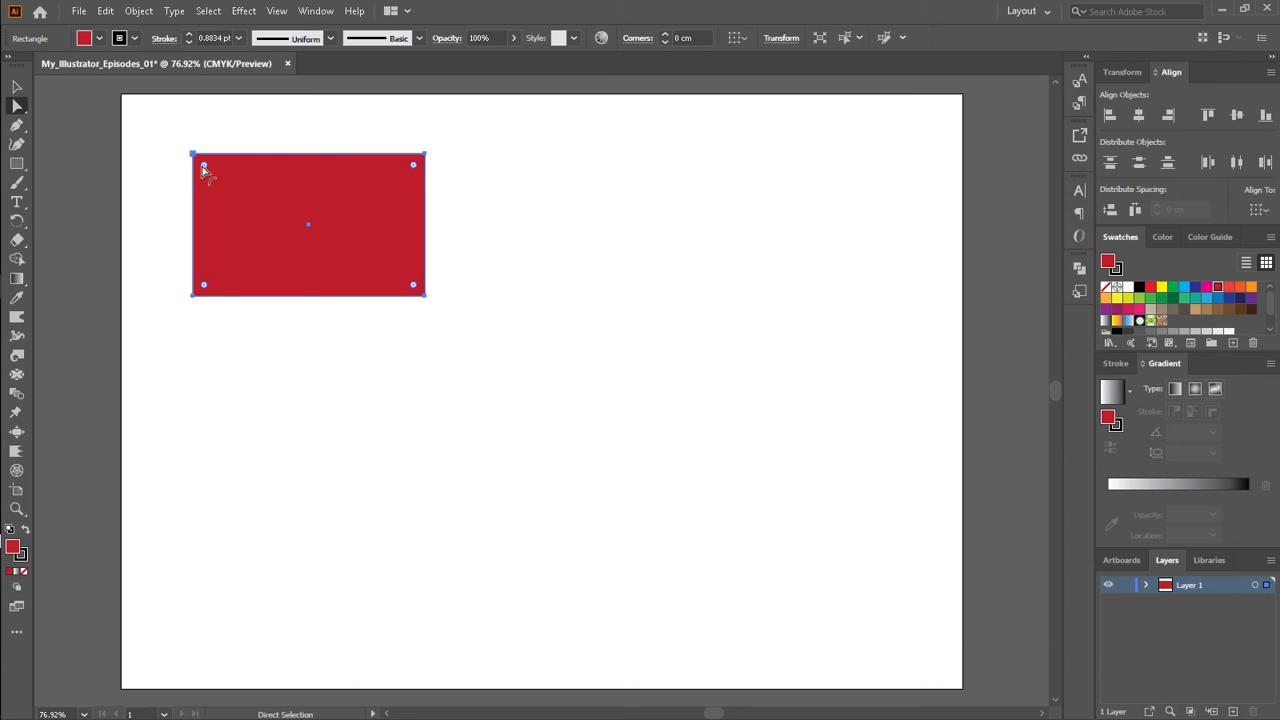
{"action": "left_click", "coordinate": [238, 196]}
{"action": "left_click", "coordinate": [15, 88]}
{"action": "left_click", "coordinate": [15, 88]}
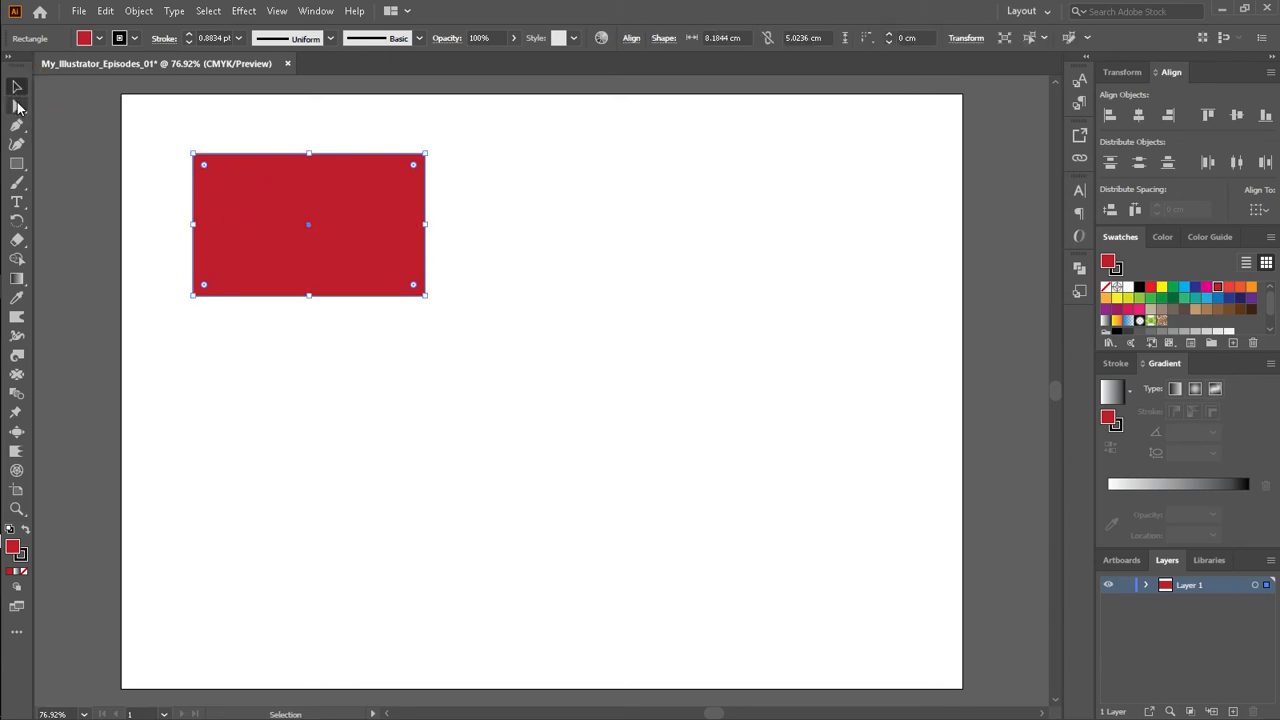
- Move the rectangle with the Direct Selection tool, first by its body and again to the right by its upper-right corner
{"action": "left_click", "coordinate": [17, 106]}
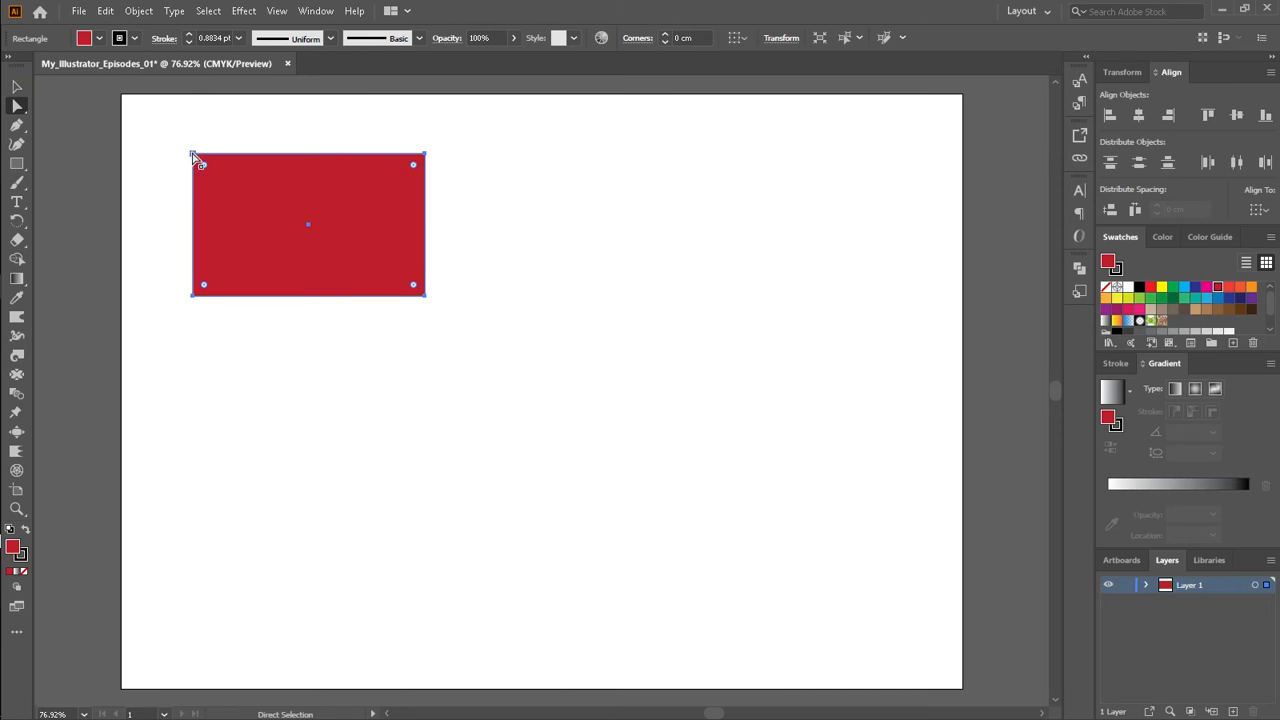
{"action": "left_click_drag", "start_coordinate": [369, 182], "coordinate": [351, 193]}
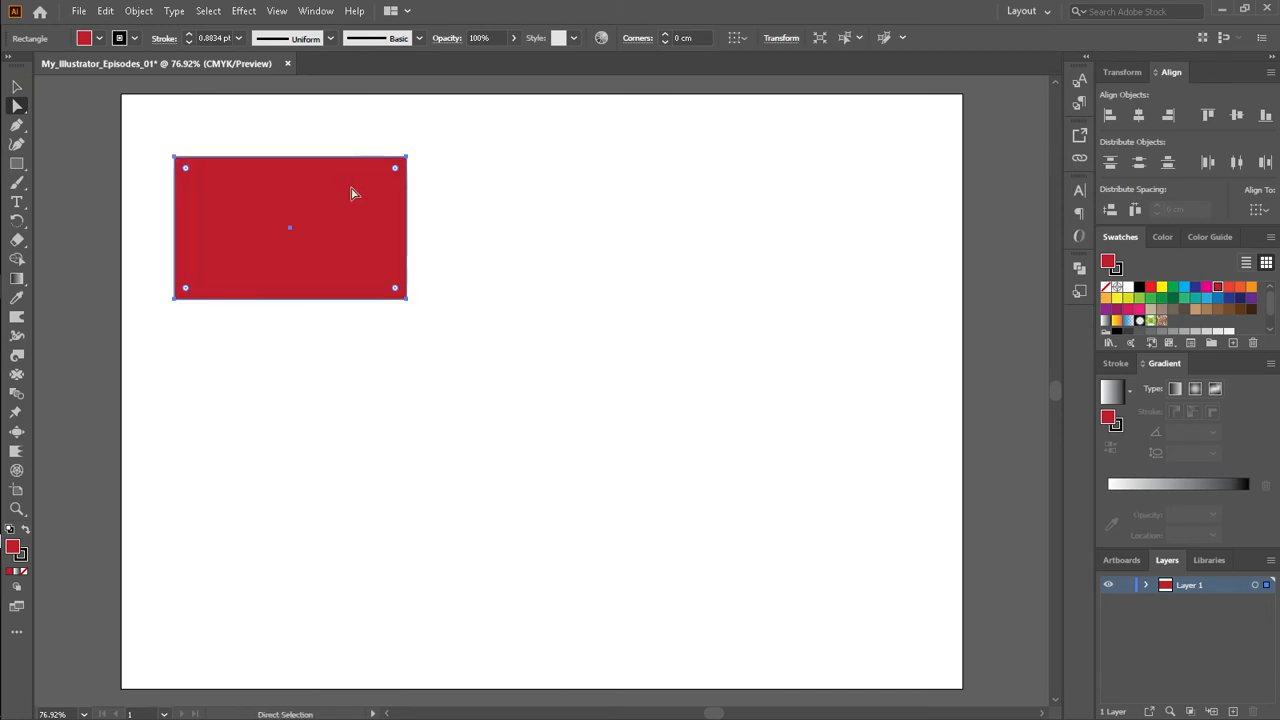
{"action": "left_click_drag", "start_coordinate": [407, 160], "coordinate": [460, 166]}
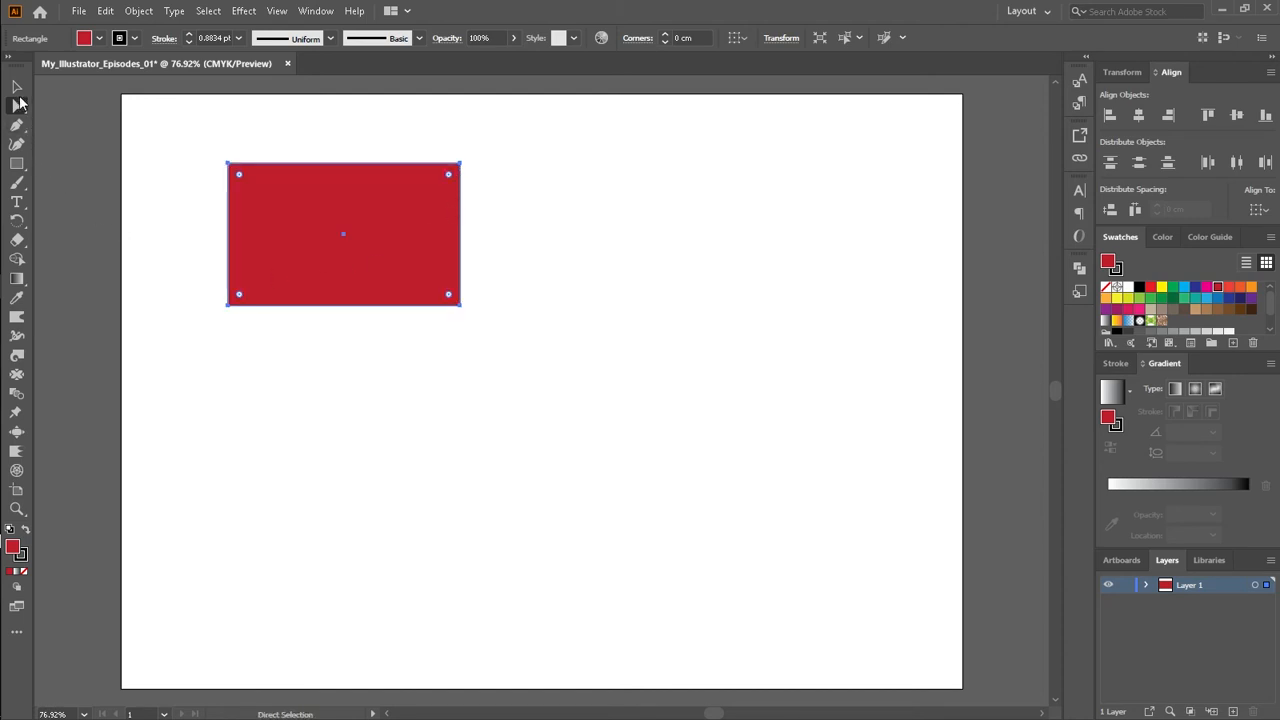
- Enlarge the rectangle to about 9.9 x 5.5 cm with the Selection tool, and reposition it to the left with the Direct Selection tool
{"action": "left_click", "coordinate": [19, 87]}
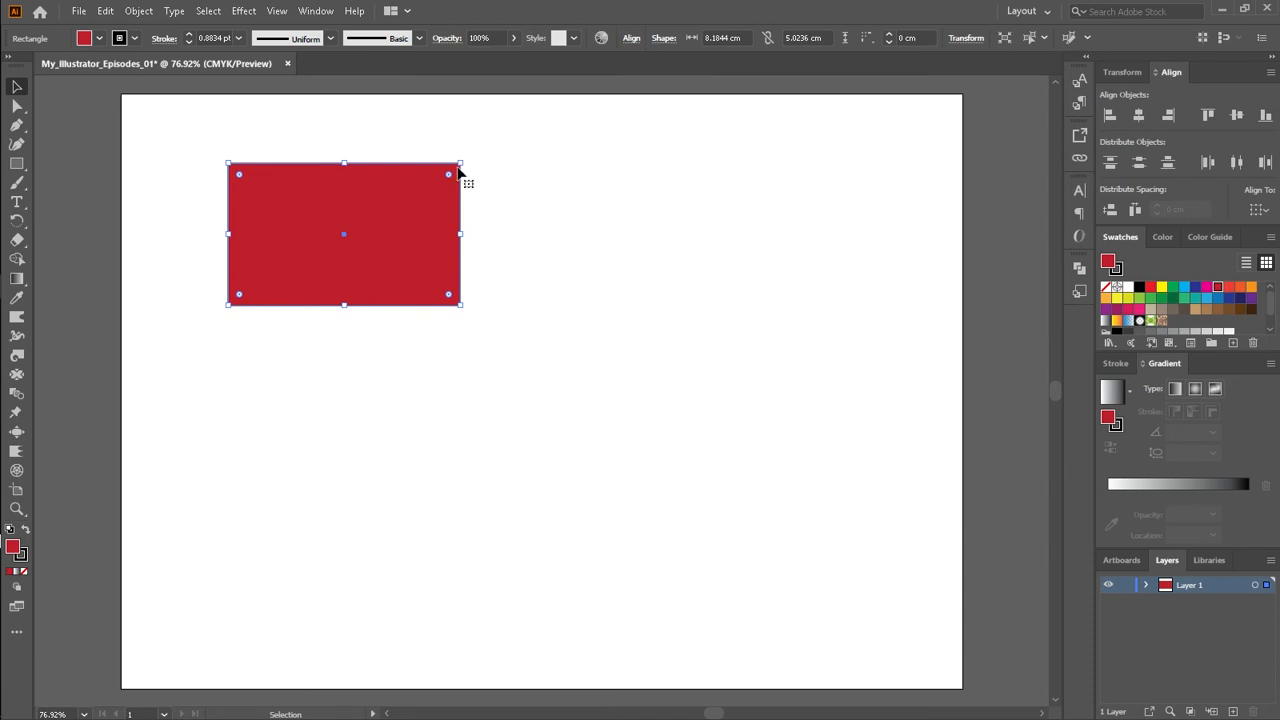
{"action": "left_click_drag", "start_coordinate": [461, 163], "coordinate": [508, 150]}
{"action": "left_click", "coordinate": [15, 107]}
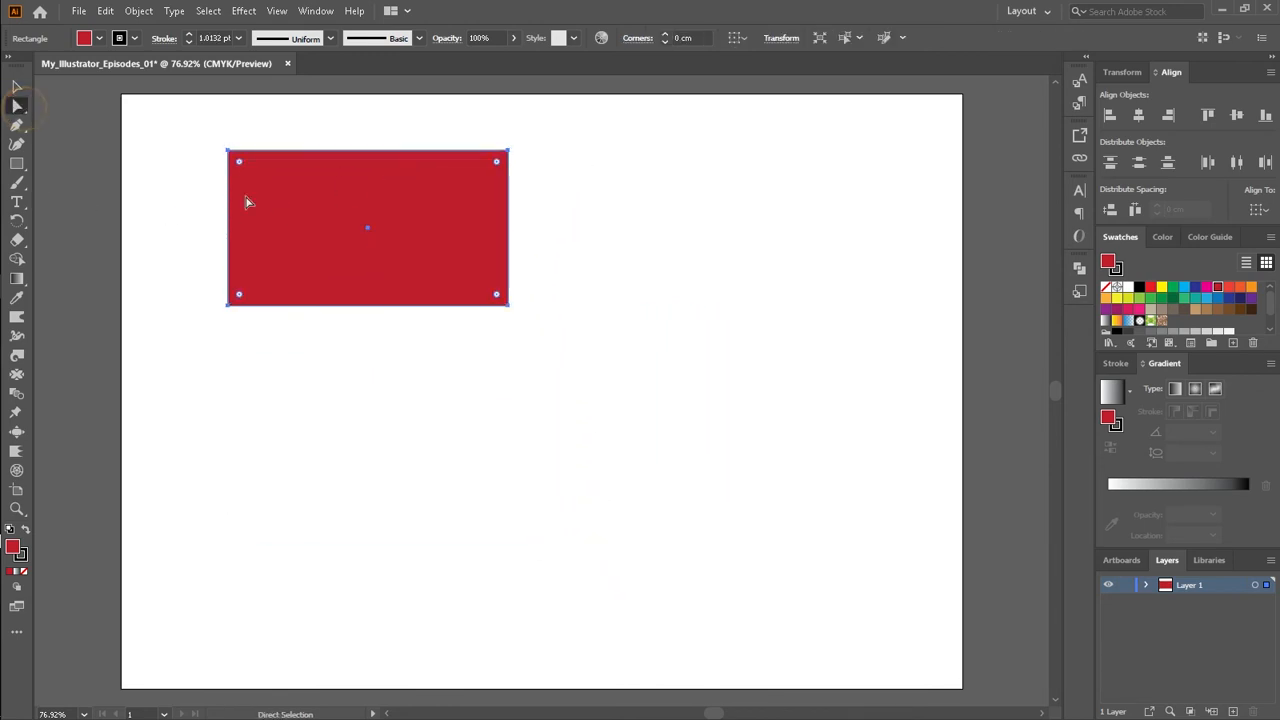
{"action": "left_click_drag", "start_coordinate": [509, 152], "coordinate": [577, 245]}
{"action": "left_click_drag", "start_coordinate": [404, 323], "coordinate": [287, 234]}
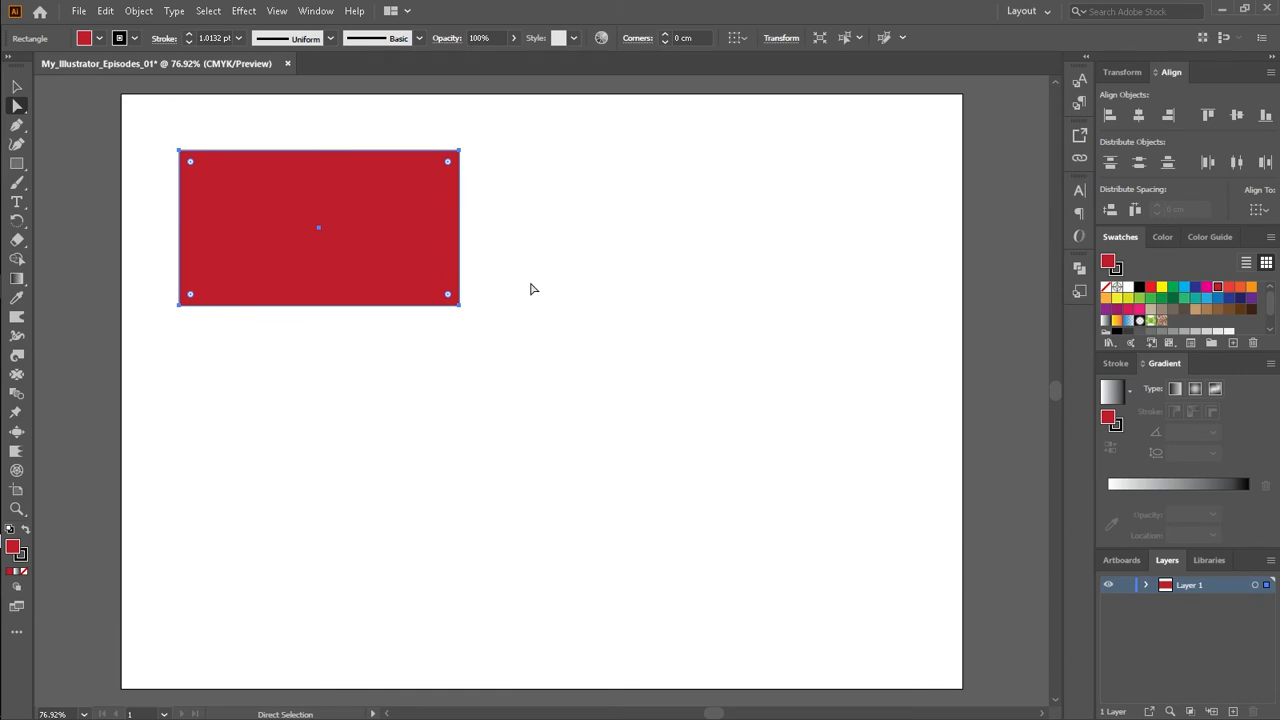
- Show the tools grouped with the Direct Selection tool and return to the Selection tool
{"action": "left_click", "coordinate": [17, 87]}
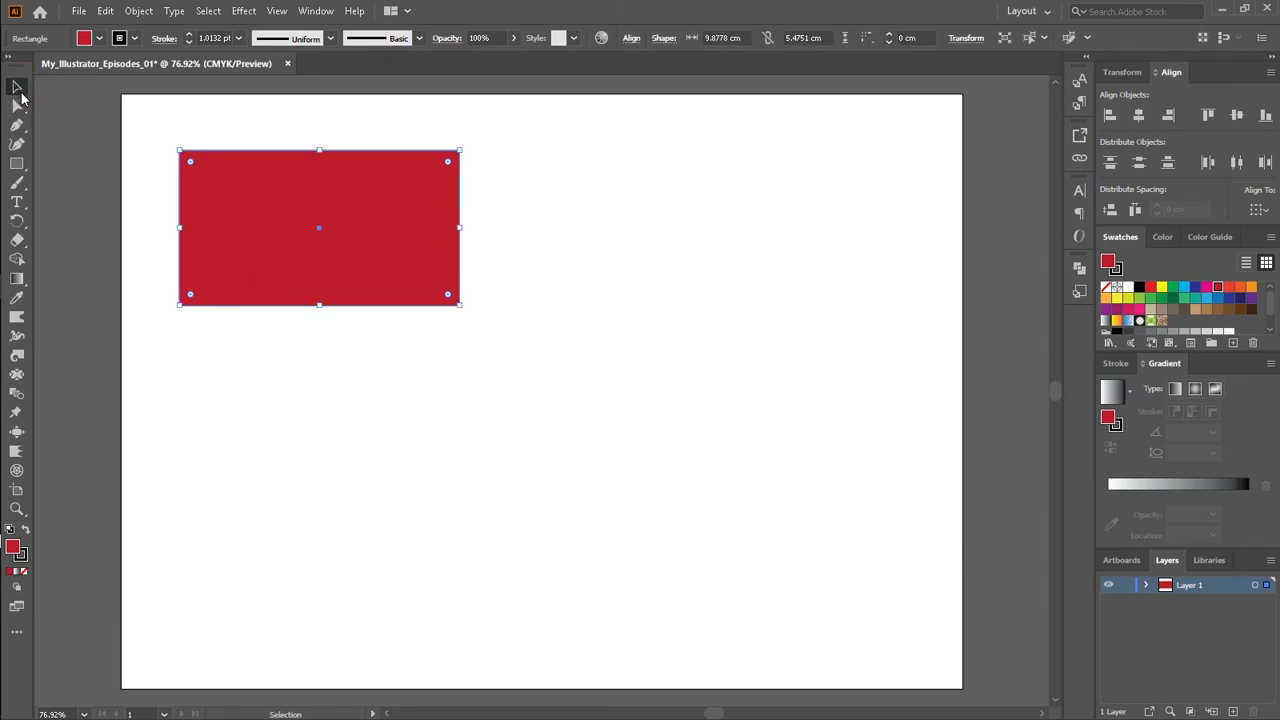
{"action": "left_click", "coordinate": [18, 104]}
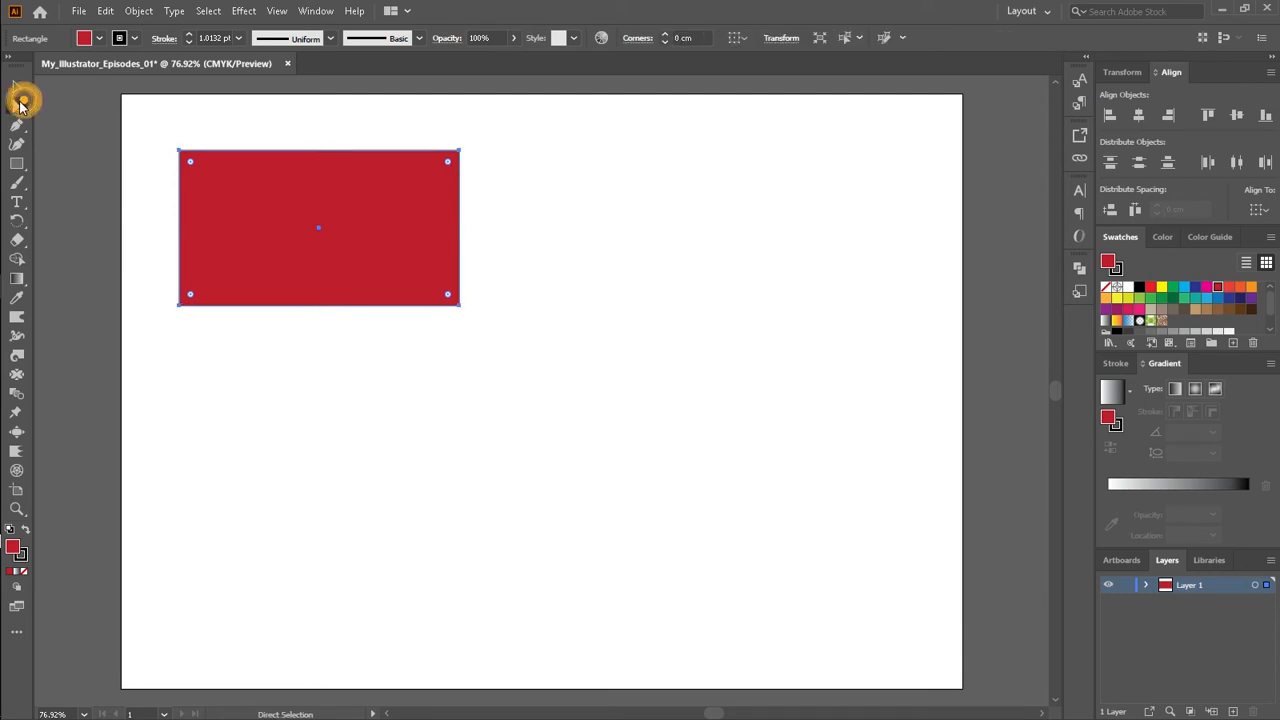
{"action": "left_click", "coordinate": [19, 105]}
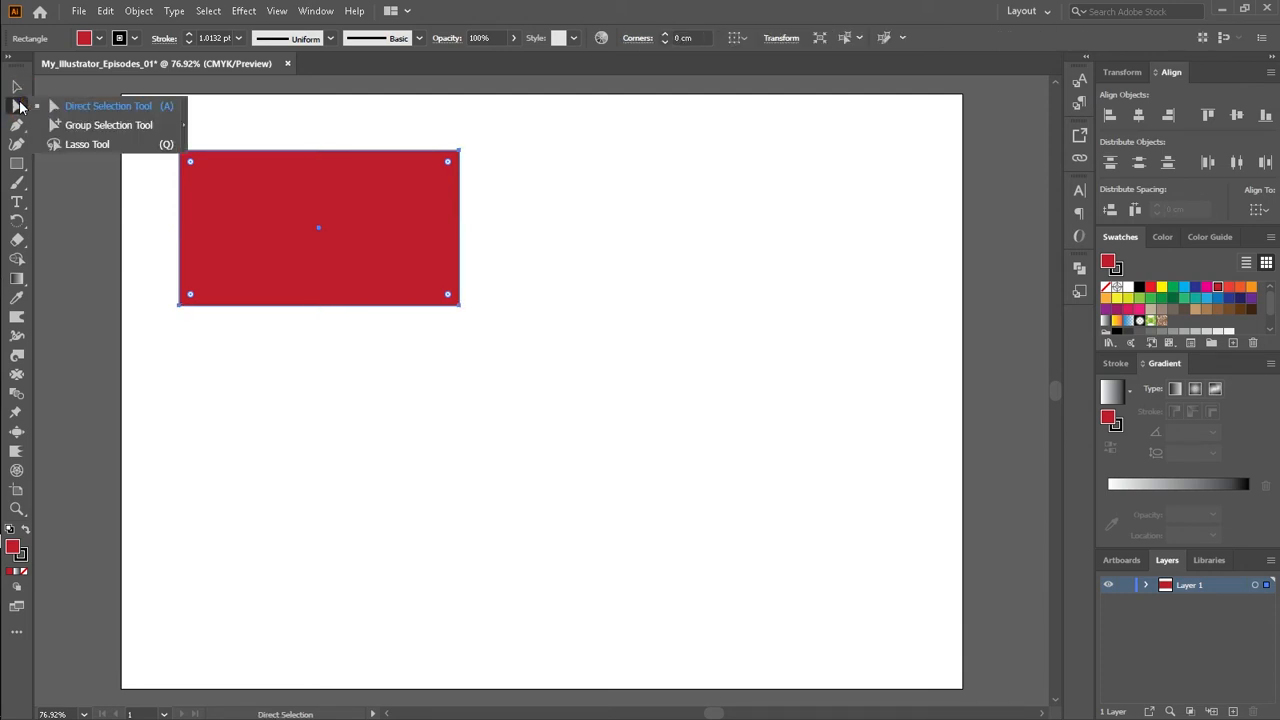
{"action": "left_click", "coordinate": [17, 88]}
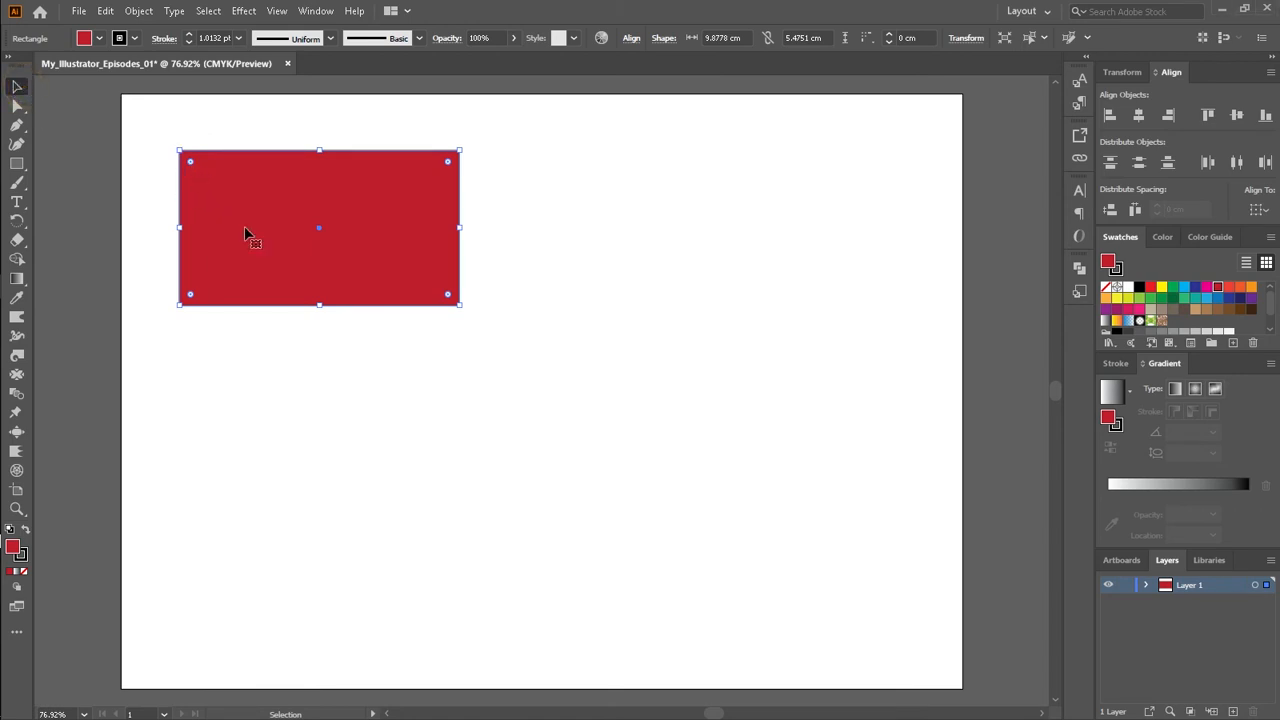
- Round the rectangle's upper-left corner to its maximum radius with the corner widget and deselect the shape
{"action": "left_click", "coordinate": [191, 163]}
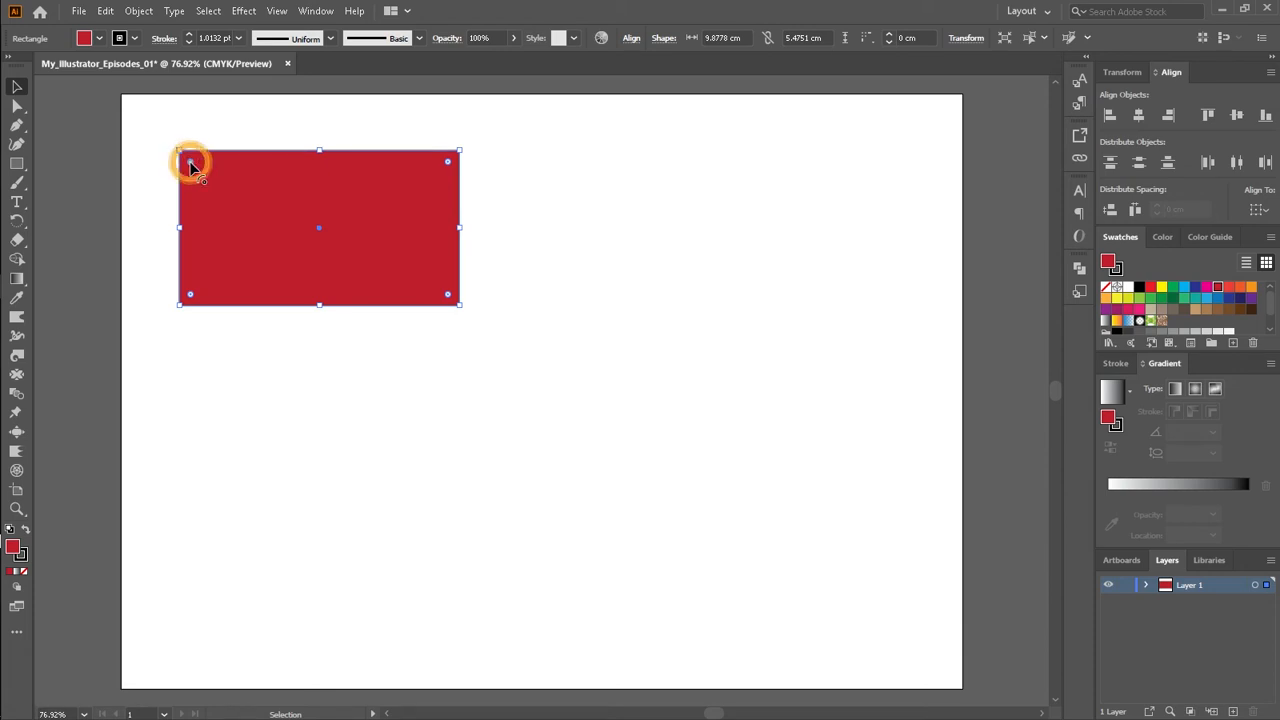
{"action": "left_click_drag", "start_coordinate": [196, 167], "coordinate": [349, 240]}
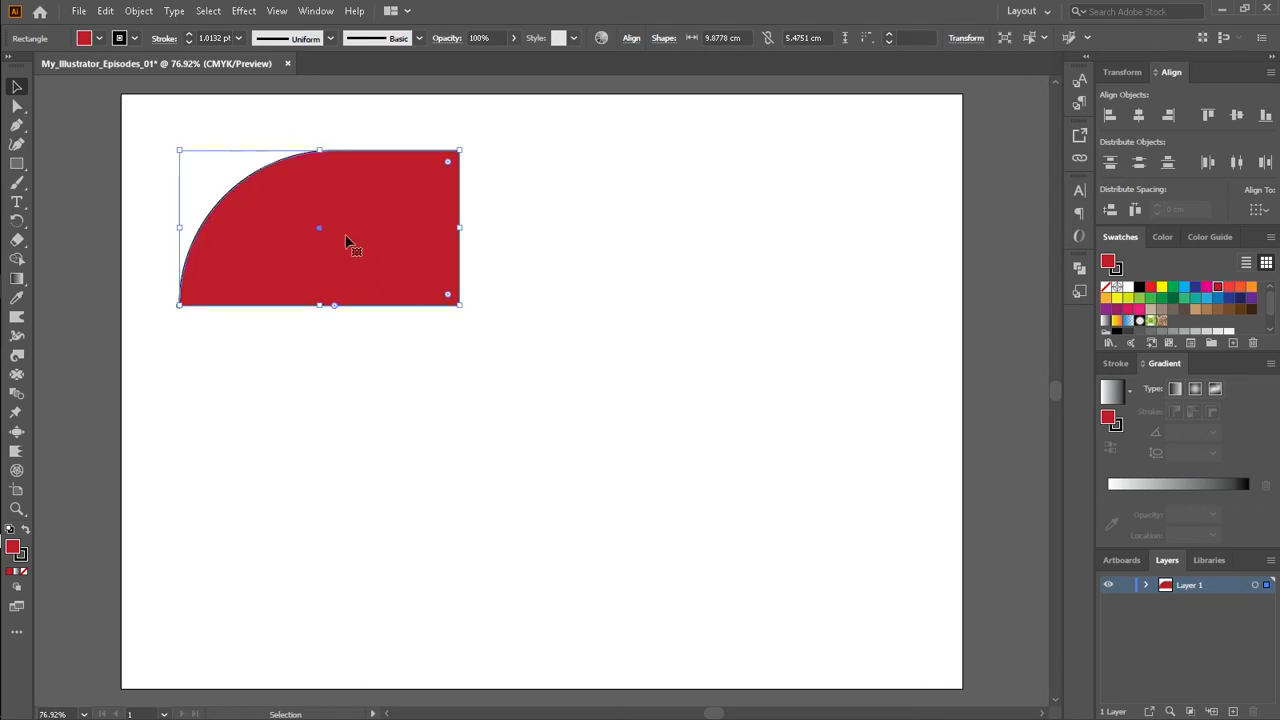
{"action": "left_click", "coordinate": [512, 289]}
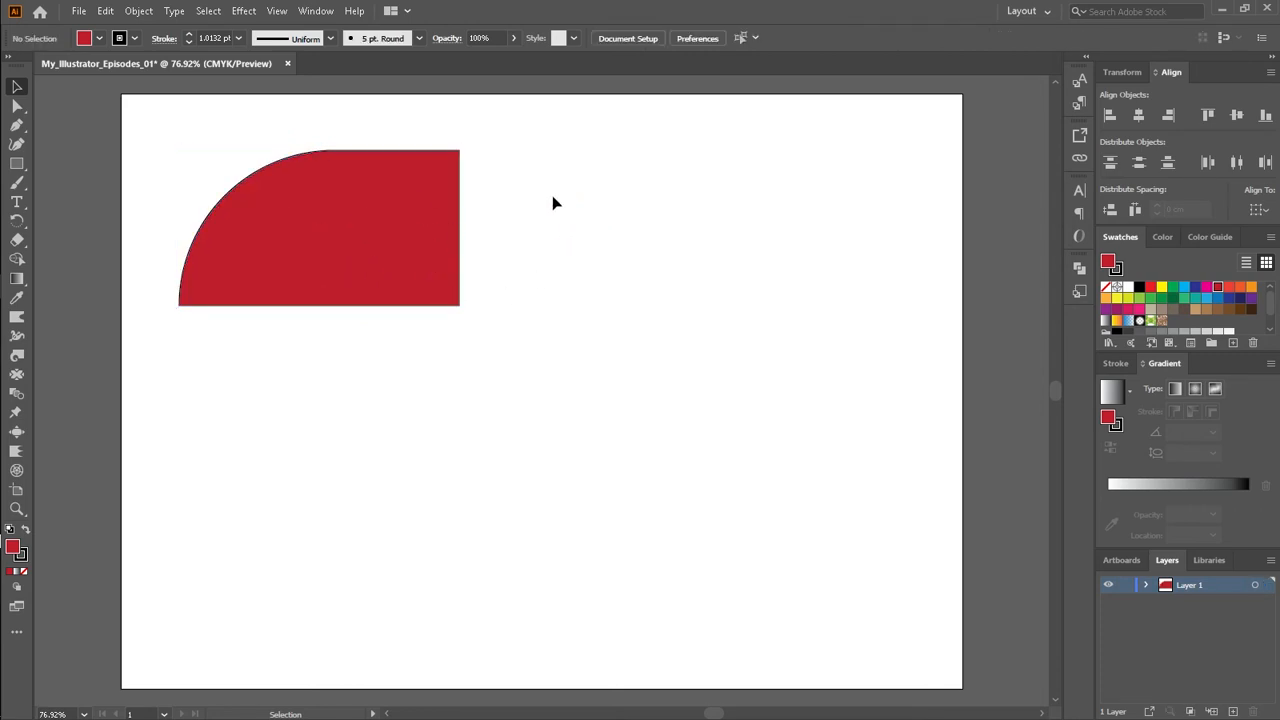
- Round the shape's upper-right corner as far as it goes, forming a dome-like outline
{"action": "left_click", "coordinate": [420, 246]}
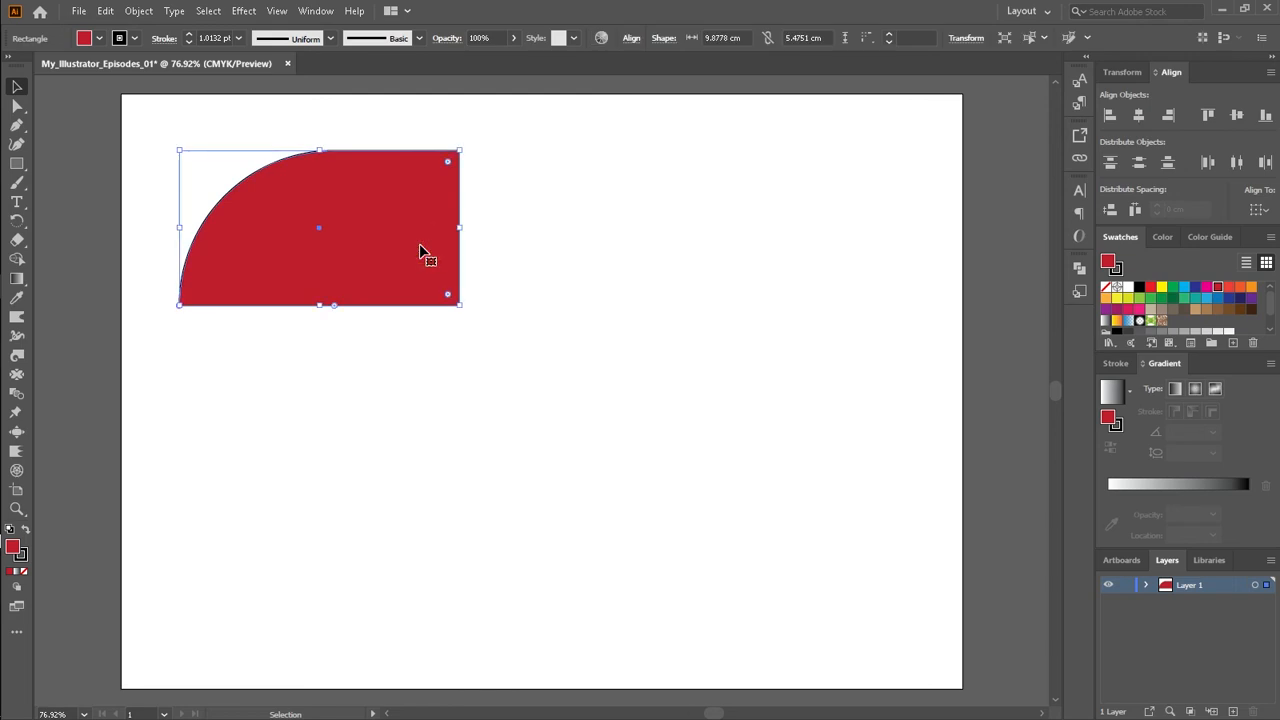
{"action": "left_click", "coordinate": [449, 164]}
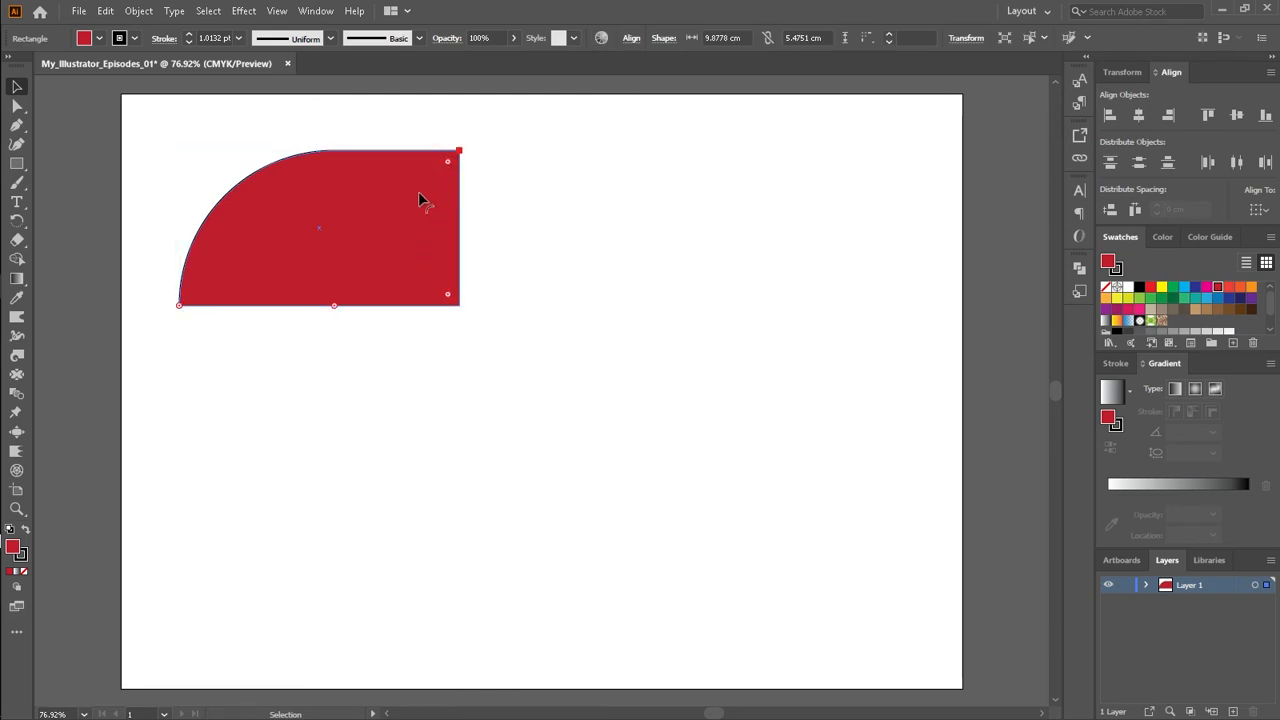
{"action": "left_click_drag", "start_coordinate": [446, 165], "coordinate": [260, 358]}
{"action": "mouse_move", "coordinate": [309, 285]}
{"action": "left_mouse_down"}
{"action": "mouse_move", "coordinate": [331, 250]}
{"action": "mouse_move", "coordinate": [354, 251]}
{"action": "mouse_move", "coordinate": [320, 282]}
{"action": "left_mouse_up"}
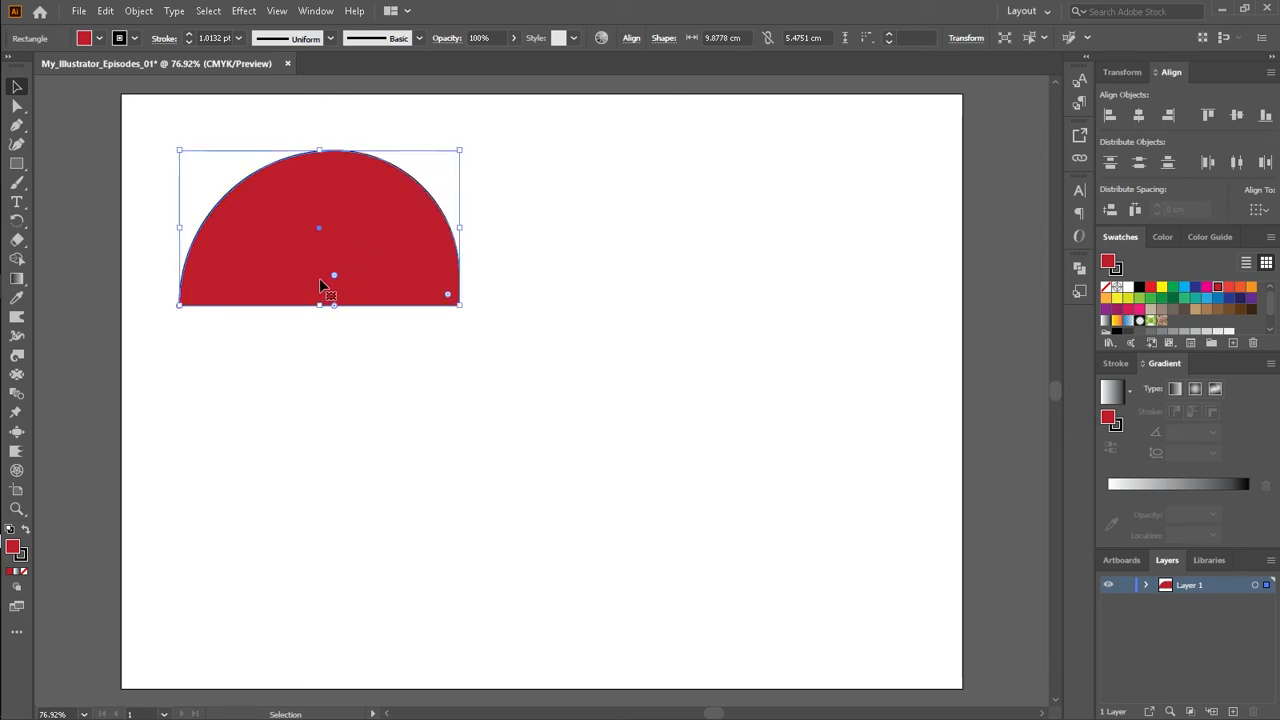
- Move the domed shape to the right and back toward the artboard's upper-left corner
{"action": "left_click", "coordinate": [554, 249]}
{"action": "left_click_drag", "start_coordinate": [381, 249], "coordinate": [424, 253]}
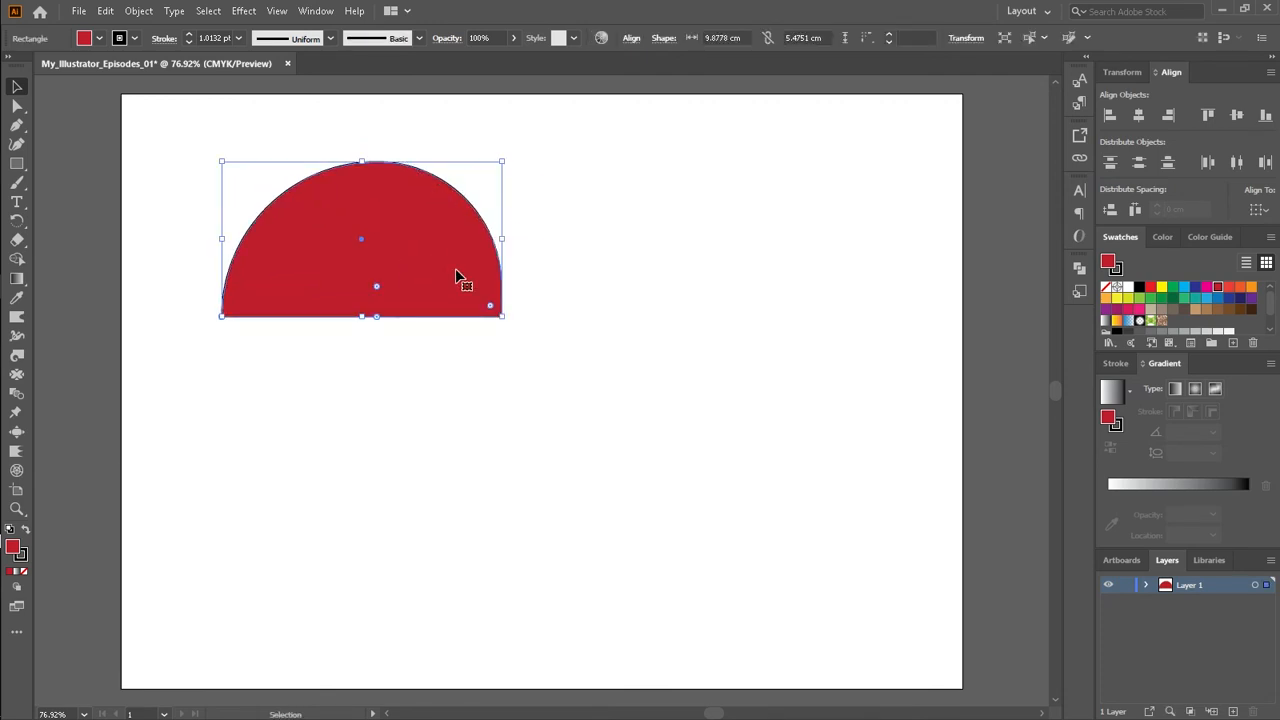
{"action": "left_click", "coordinate": [602, 270]}
{"action": "left_click_drag", "start_coordinate": [466, 272], "coordinate": [421, 266]}
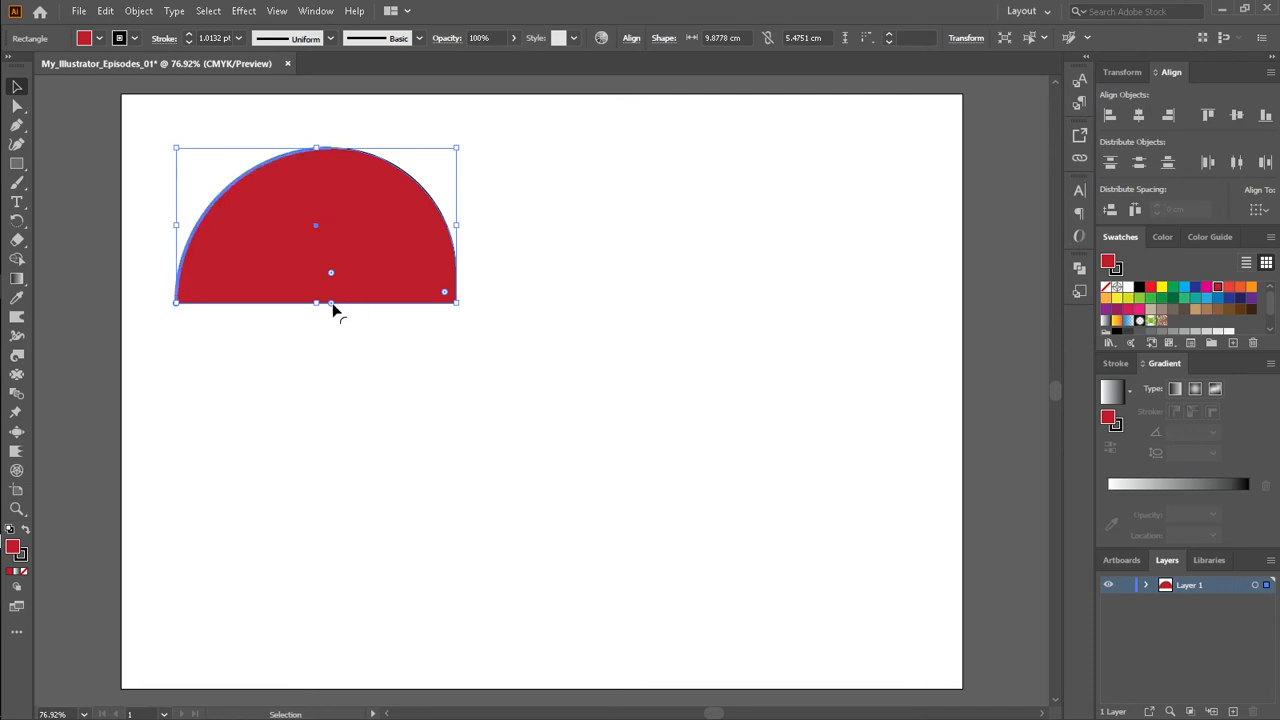
- Reduce the rounding of both upper corners, keeping the left one larger, and shift the shape slightly down
{"action": "left_click_drag", "start_coordinate": [332, 272], "coordinate": [381, 125]}
{"action": "left_click", "coordinate": [471, 231]}
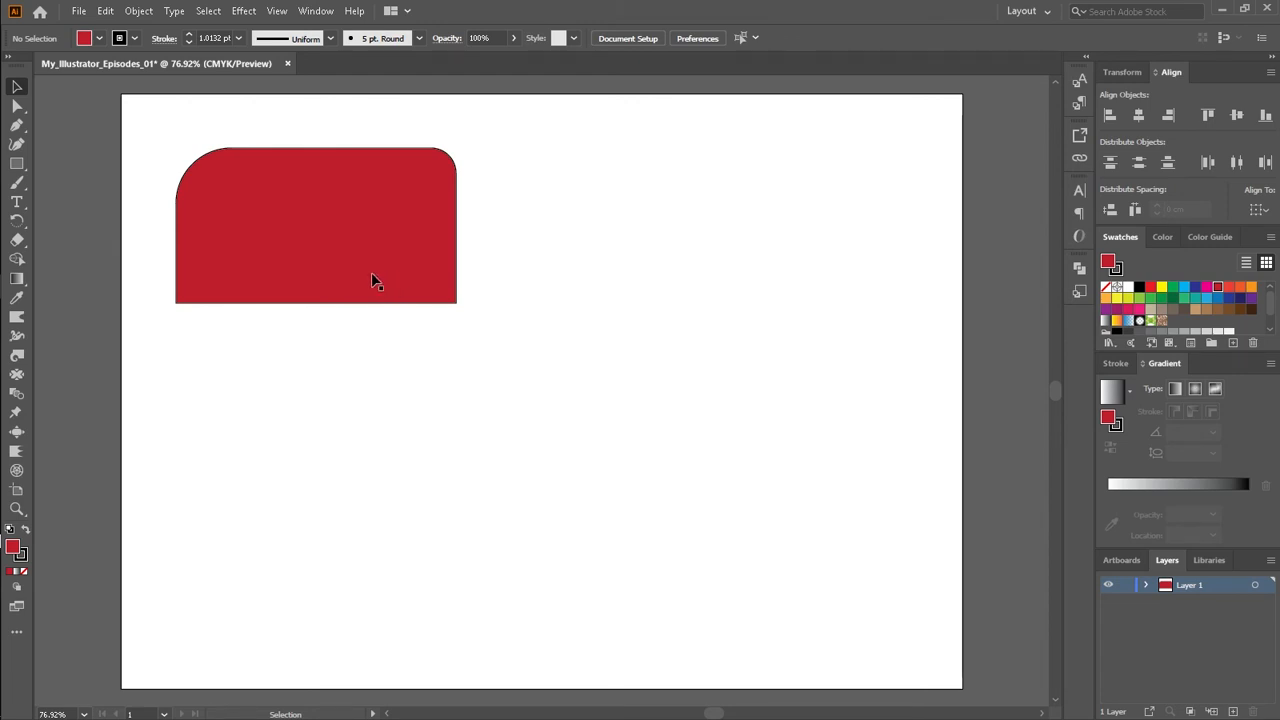
{"action": "left_click_drag", "start_coordinate": [340, 255], "coordinate": [344, 292]}
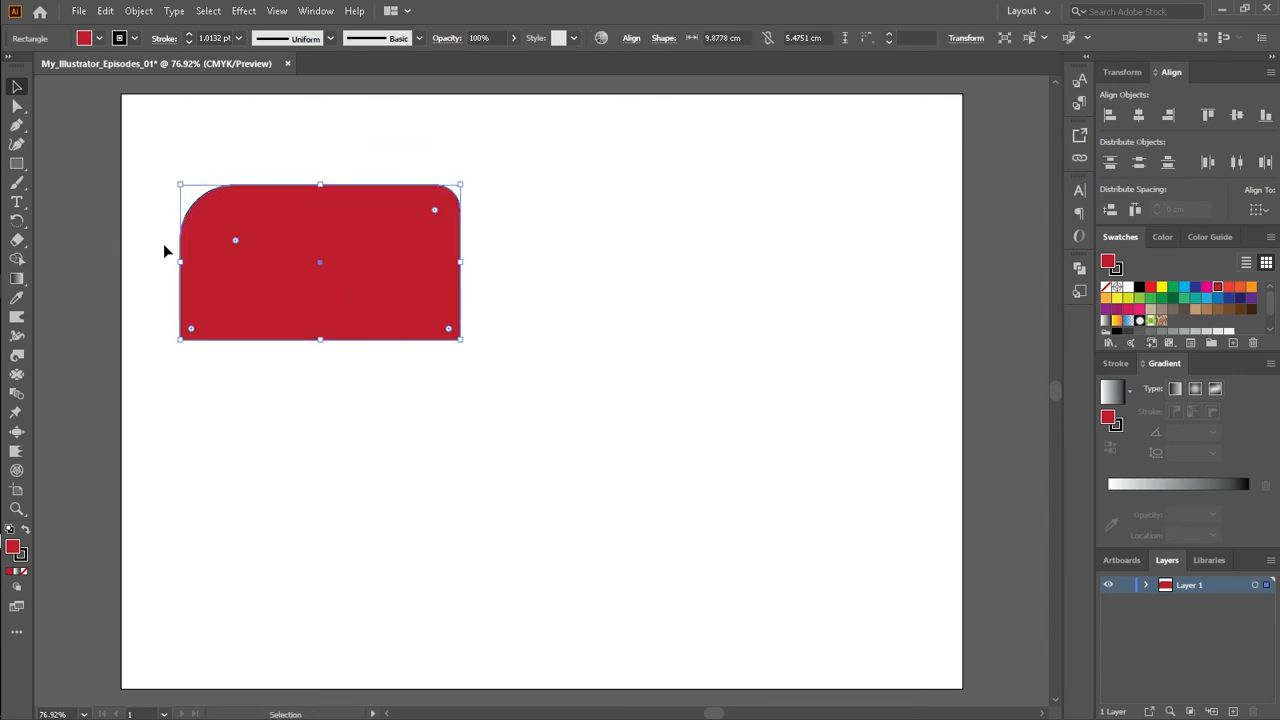
- Increase the rounding of all four corners and move the shape toward the artboard's upper centre, leaving it deselected
{"action": "left_click", "coordinate": [18, 105]}
{"action": "left_click", "coordinate": [21, 111]}
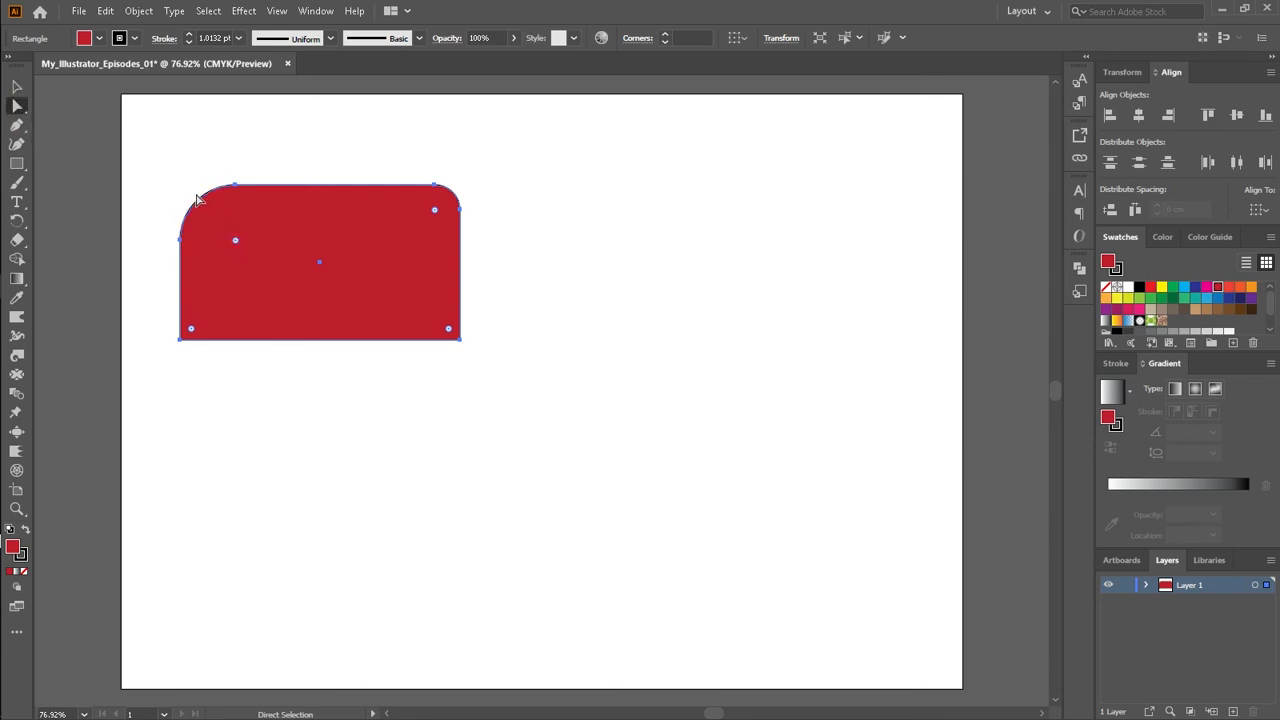
{"action": "left_click", "coordinate": [434, 213]}
{"action": "key", "text": "ctrl"}
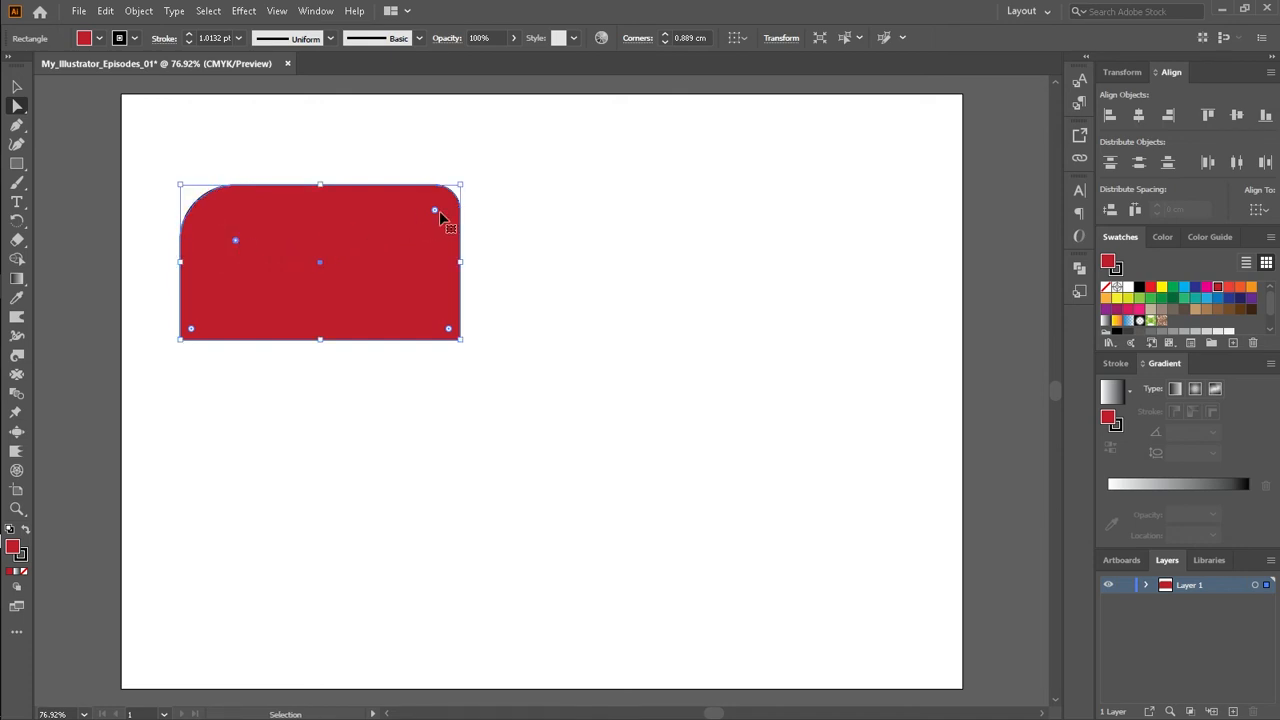
{"action": "left_click", "coordinate": [447, 329]}
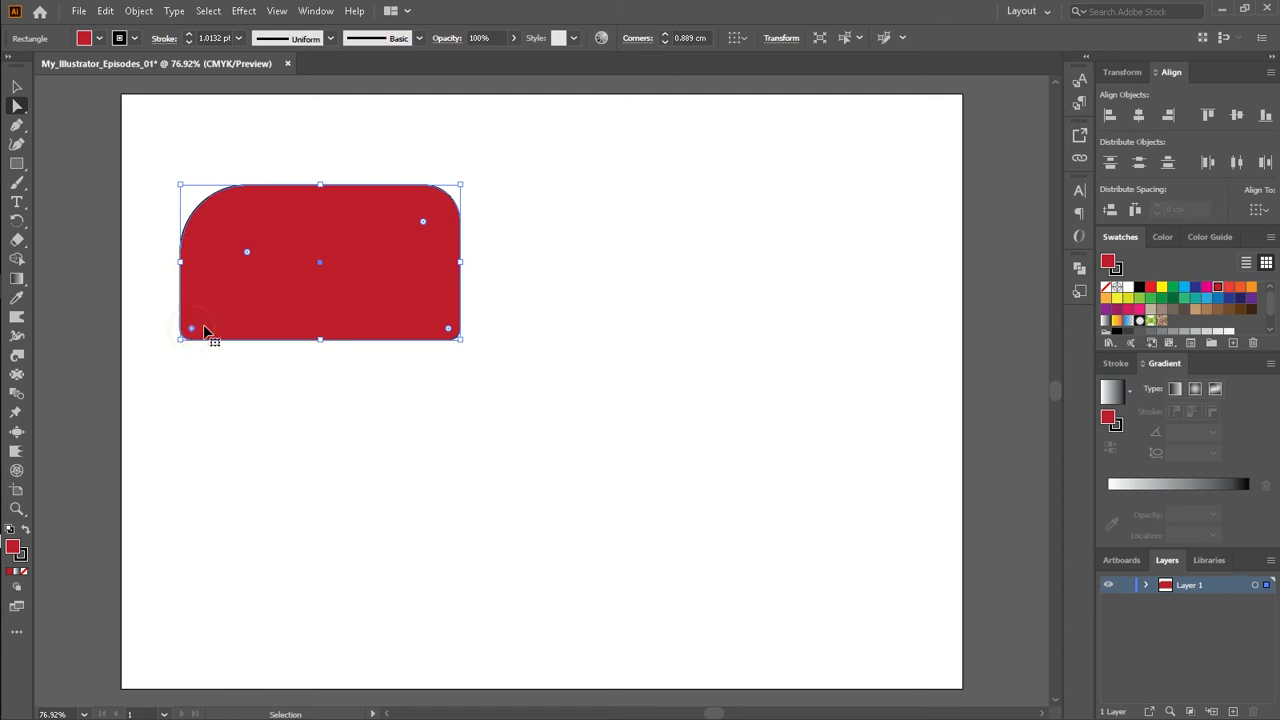
{"action": "left_click", "coordinate": [448, 331]}
{"action": "left_click_drag", "start_coordinate": [450, 333], "coordinate": [387, 268]}
{"action": "left_click_drag", "start_coordinate": [380, 327], "coordinate": [526, 318]}
{"action": "left_click", "coordinate": [528, 417]}
- Select the rounded shape and change its stroke colour from black to near-white in the Color Picker
{"action": "left_click", "coordinate": [489, 297]}
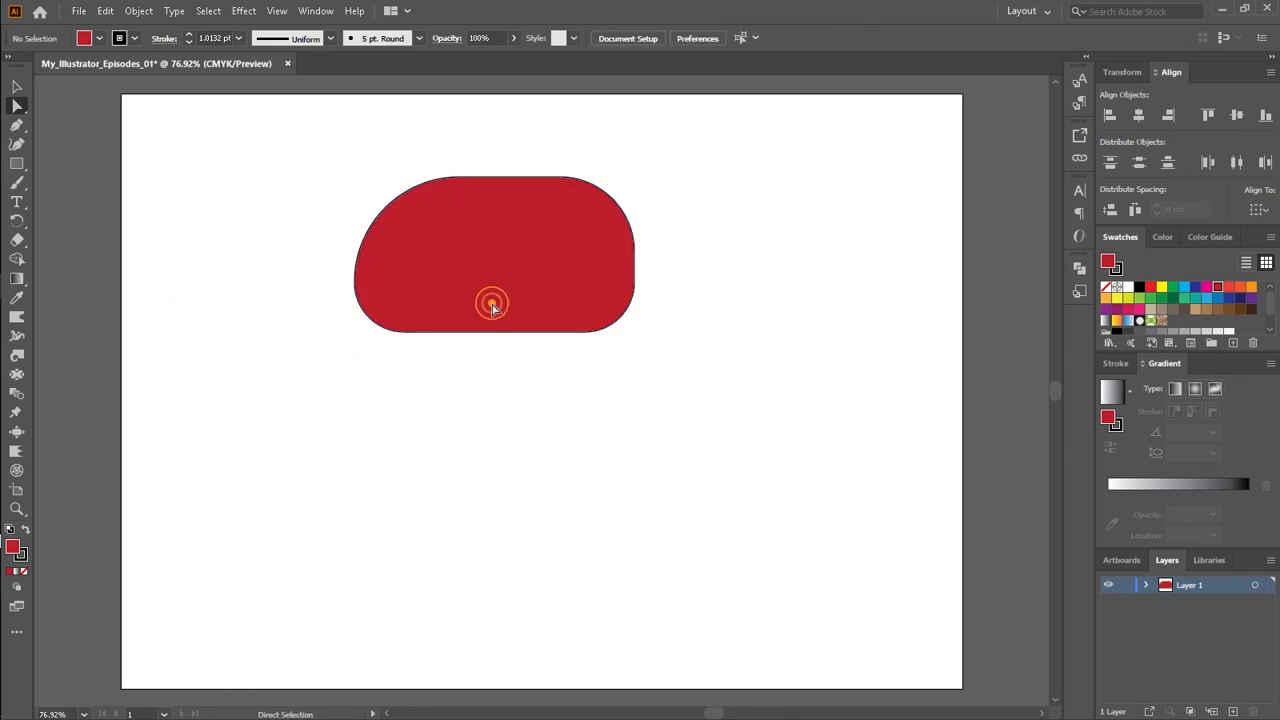
{"action": "left_click", "coordinate": [1114, 272]}
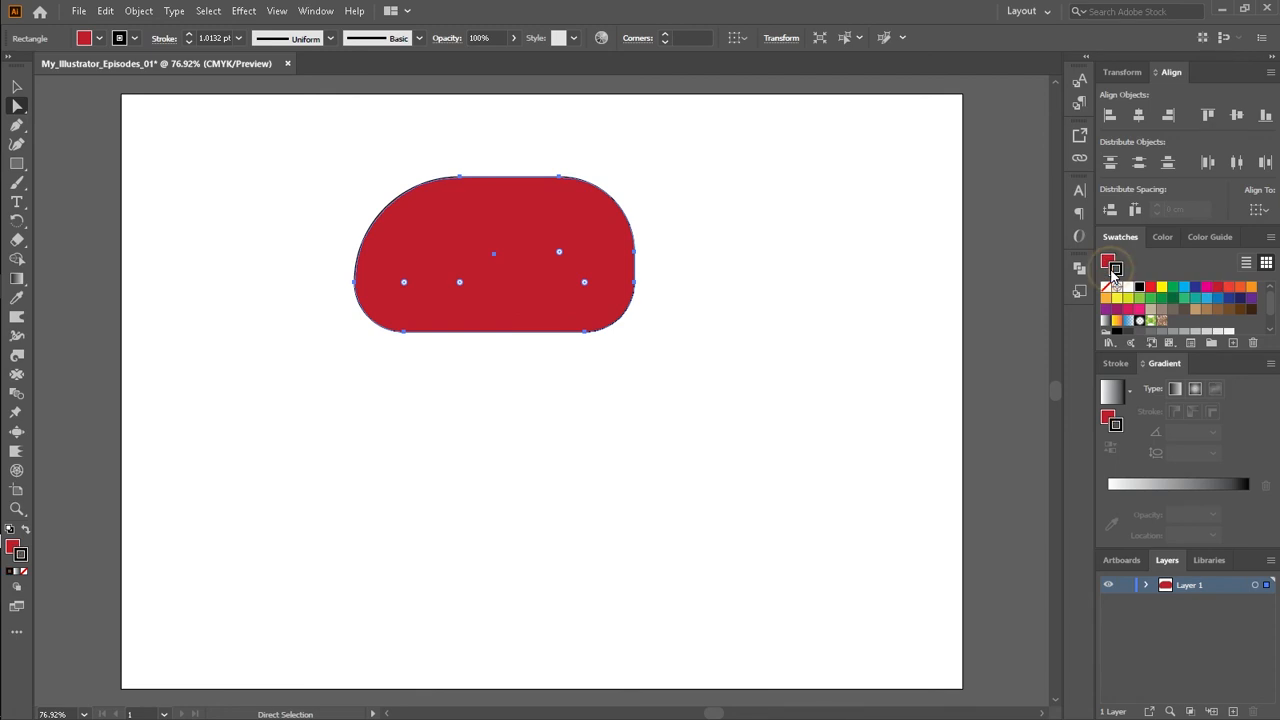
{"action": "double_click", "coordinate": [1114, 272]}
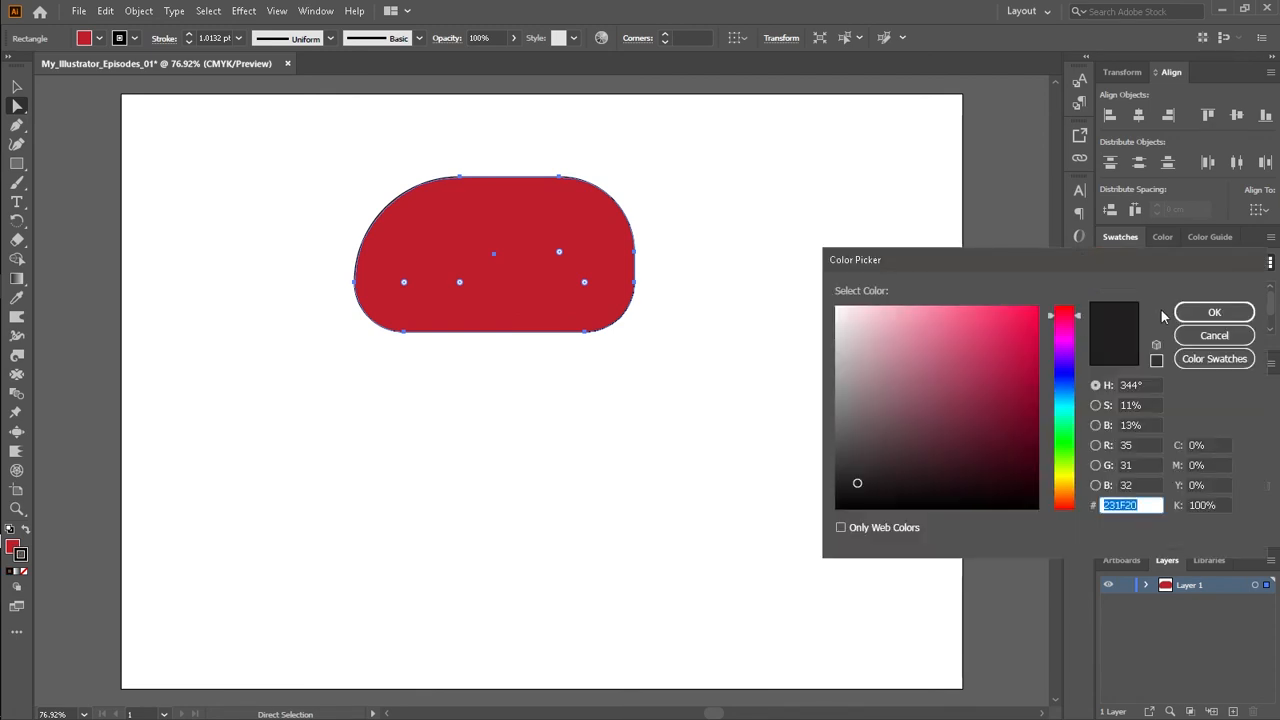
{"action": "left_click", "coordinate": [855, 486]}
{"action": "left_click_drag", "start_coordinate": [837, 320], "coordinate": [843, 312]}
{"action": "left_click", "coordinate": [1183, 316]}
- Move the rounded shape up and to the left on the artboard and deselect it
{"action": "left_click", "coordinate": [586, 366]}
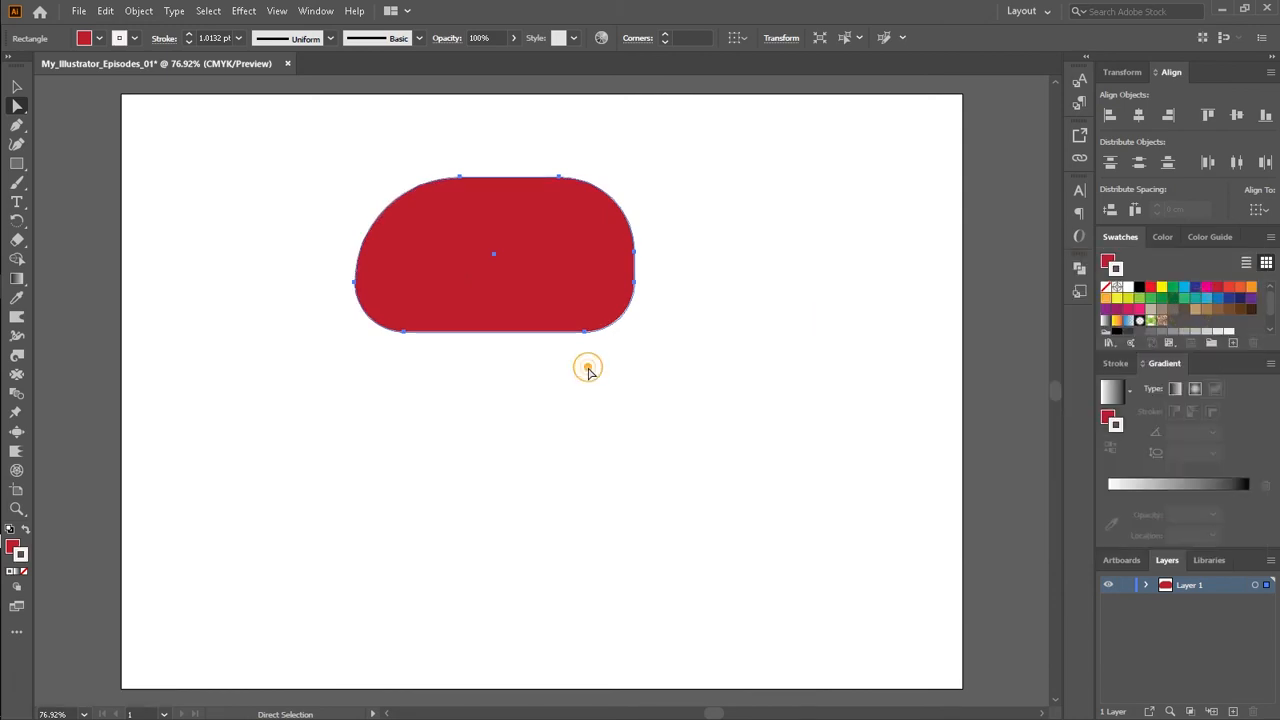
{"action": "left_click_drag", "start_coordinate": [461, 311], "coordinate": [346, 285]}
{"action": "left_click", "coordinate": [497, 371]}
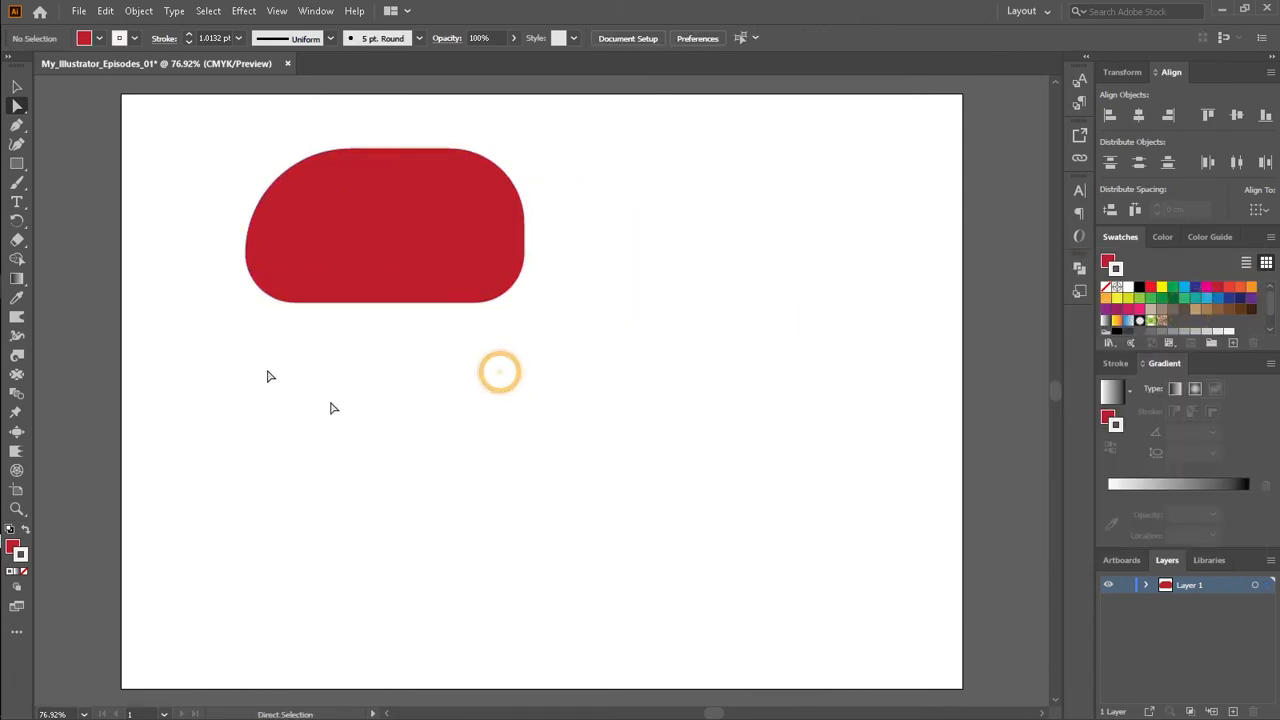
- Draw a red ellipse of about 6.6 × 6.5 cm beside the rounded shape and enlarge it to about 7.5 × 7.2 cm
{"action": "left_click_drag", "start_coordinate": [26, 170], "coordinate": [97, 184]}
{"action": "mouse_move", "coordinate": [640, 245]}
{"action": "left_mouse_down"}
{"action": "mouse_move", "coordinate": [714, 391]}
{"action": "mouse_move", "coordinate": [829, 417]}
{"action": "mouse_move", "coordinate": [826, 429]}
{"action": "left_mouse_up"}
{"action": "left_click", "coordinate": [16, 87]}
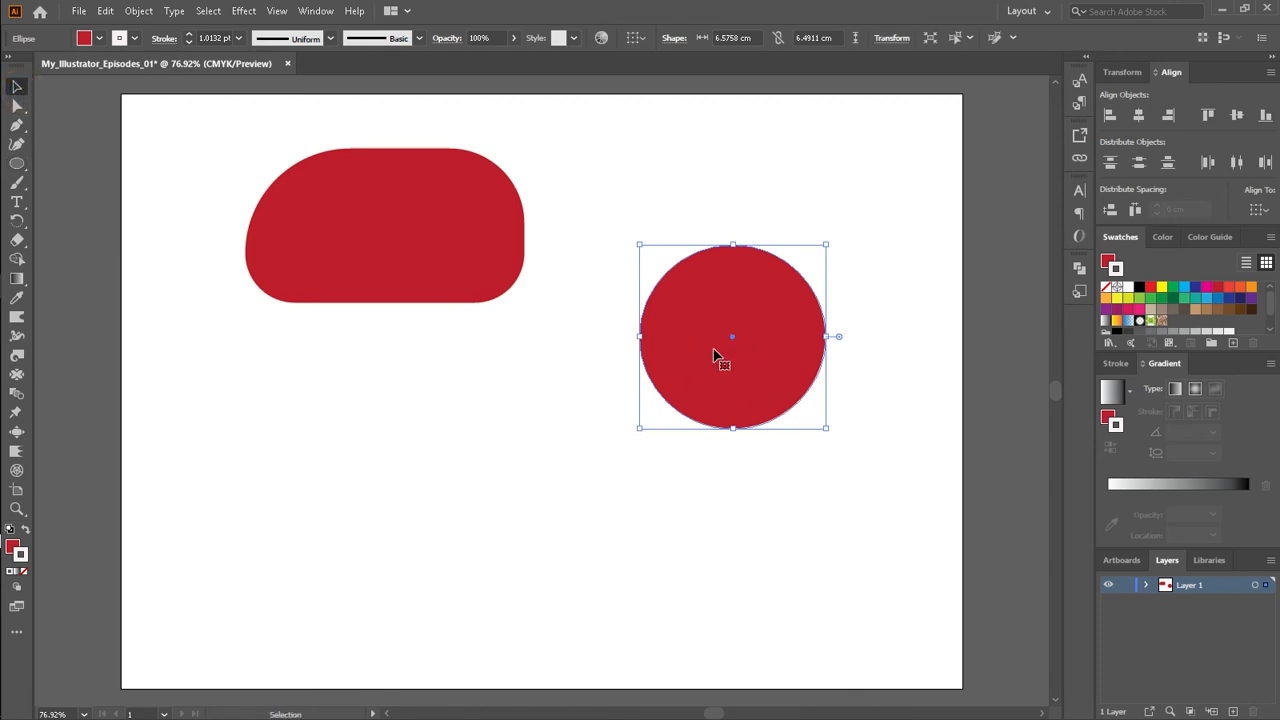
{"action": "left_click_drag", "start_coordinate": [639, 244], "coordinate": [612, 224]}
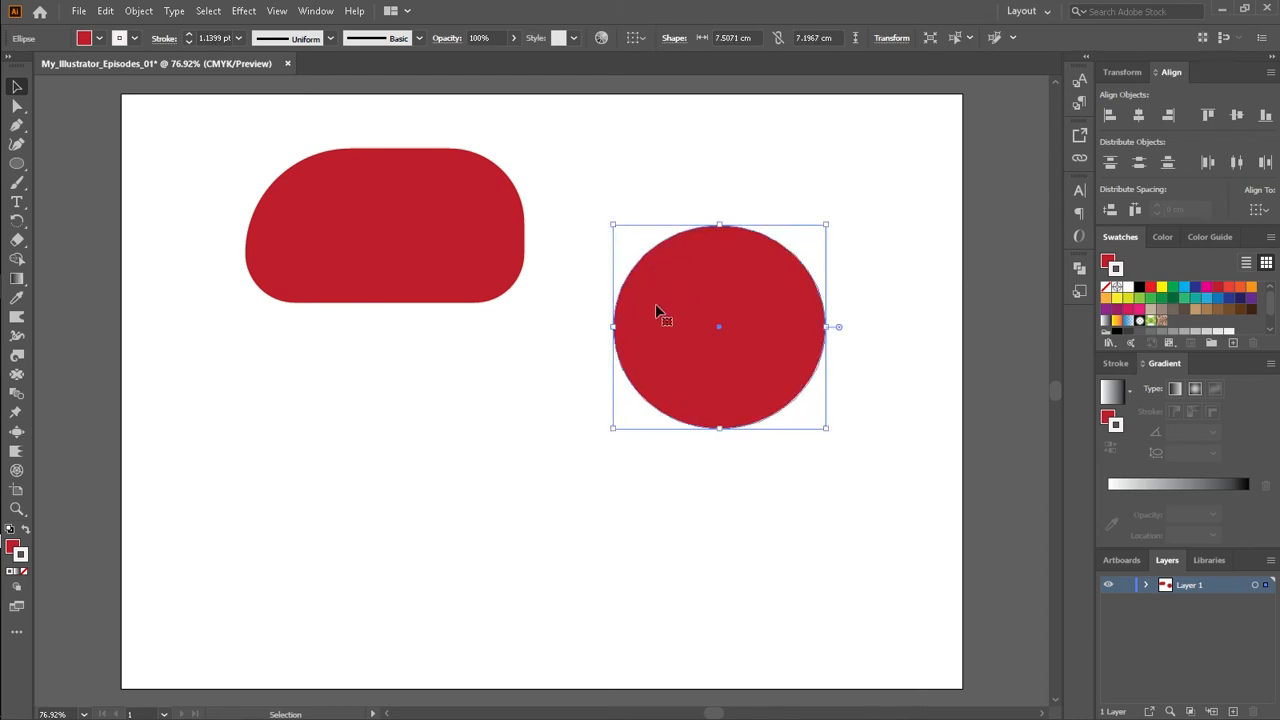
- Move the ellipse upward with the Direct Selection tool until it is roughly level with the rounded shape
{"action": "left_click", "coordinate": [16, 105]}
{"action": "left_click", "coordinate": [18, 87]}
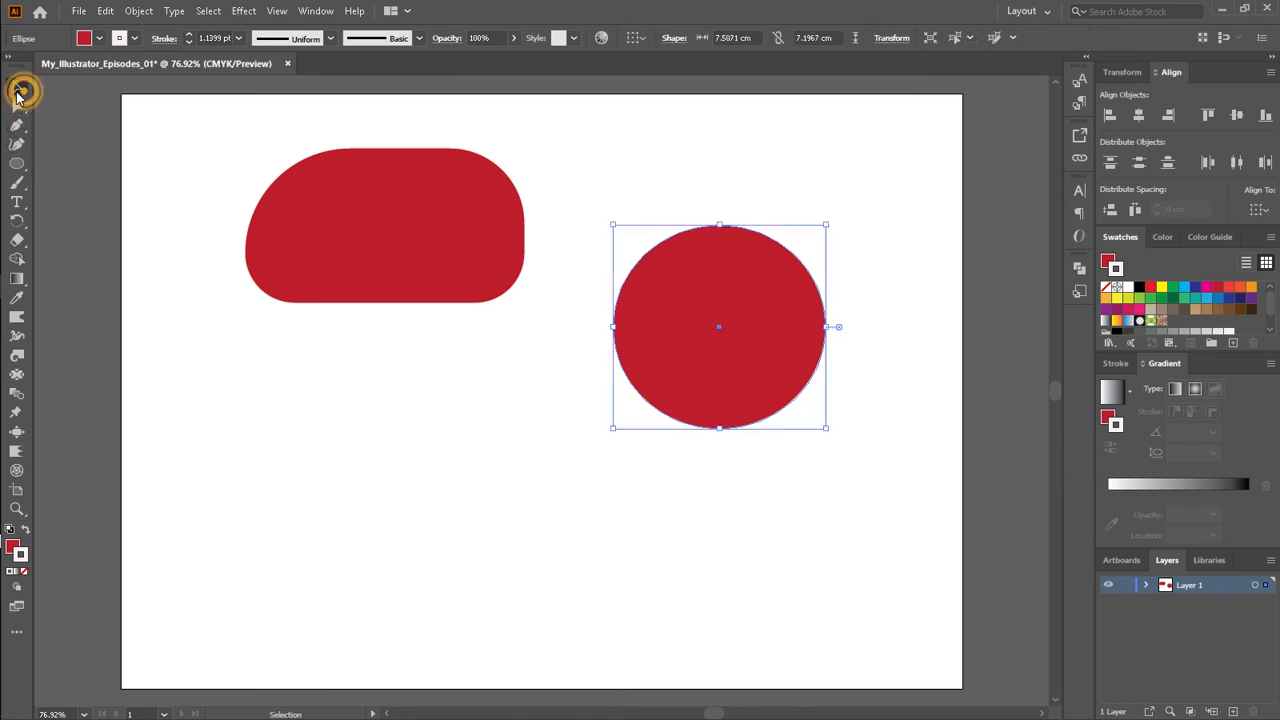
{"action": "left_click", "coordinate": [20, 106]}
{"action": "left_click", "coordinate": [629, 313]}
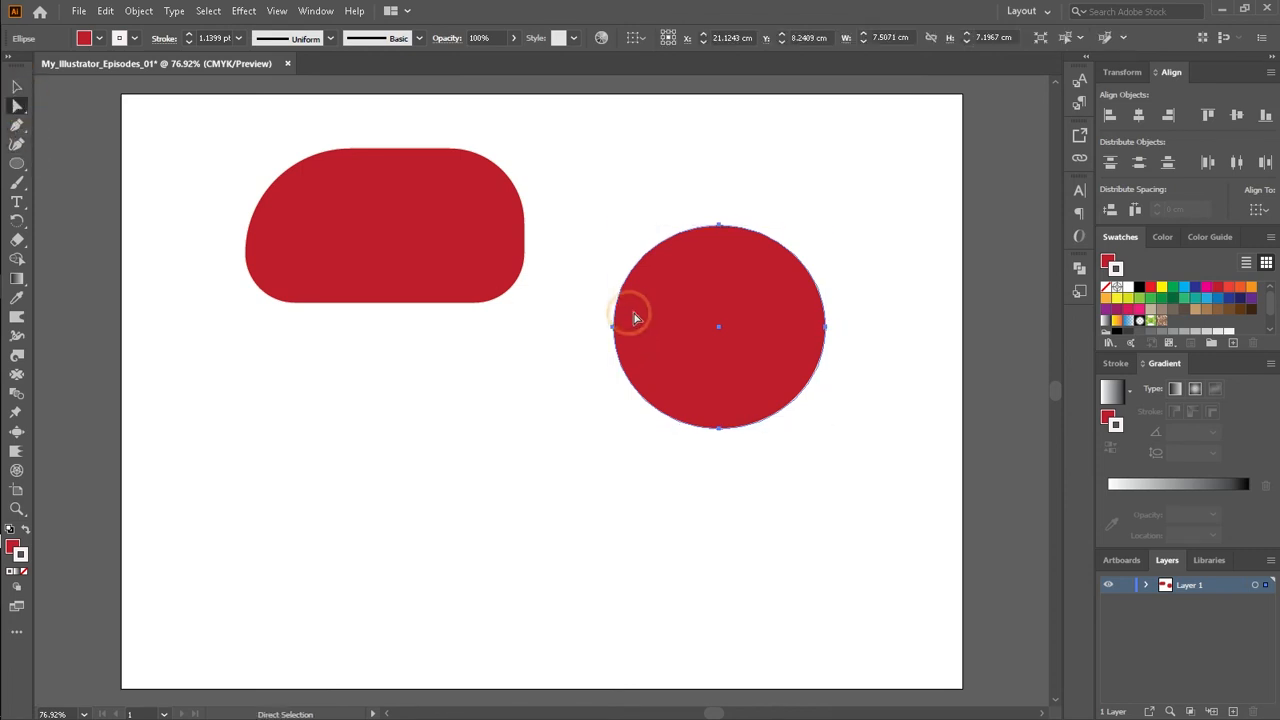
{"action": "left_click_drag", "start_coordinate": [615, 329], "coordinate": [604, 243]}
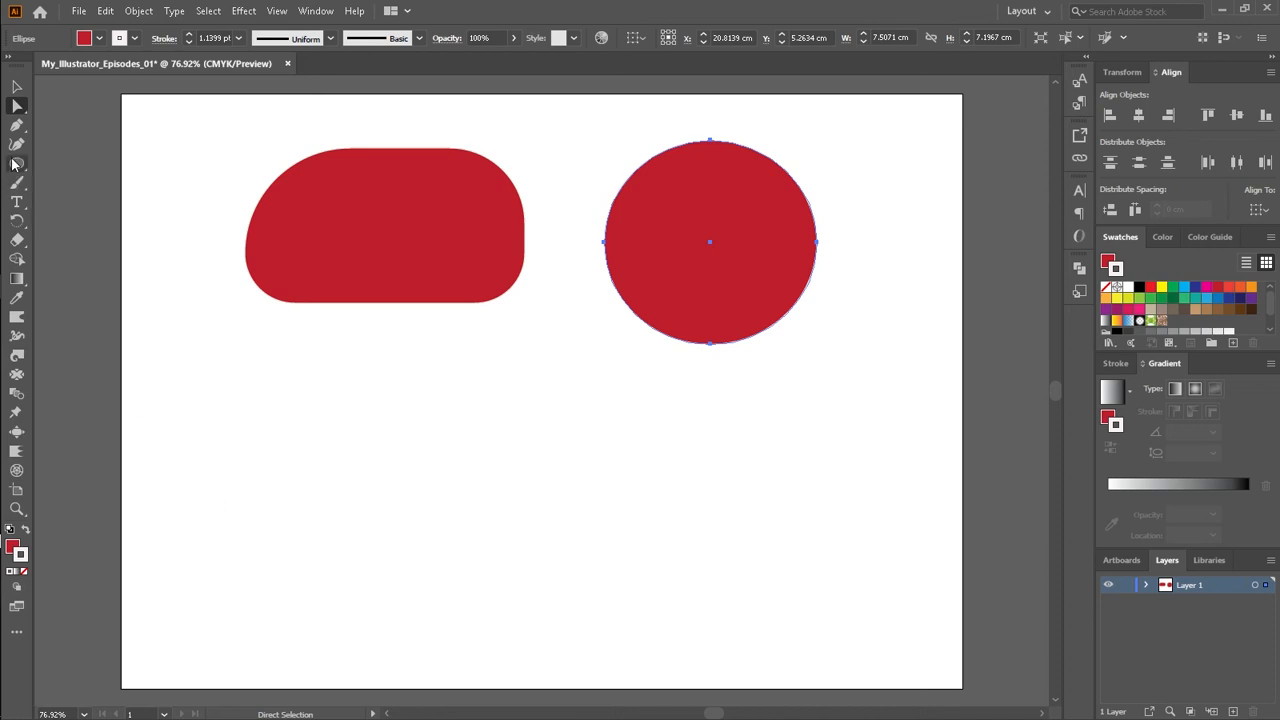
- Move the ellipse slightly down with the Selection tool and shrink it about its centre to about 3.8 × 3.7 cm
{"action": "left_click", "coordinate": [16, 86]}
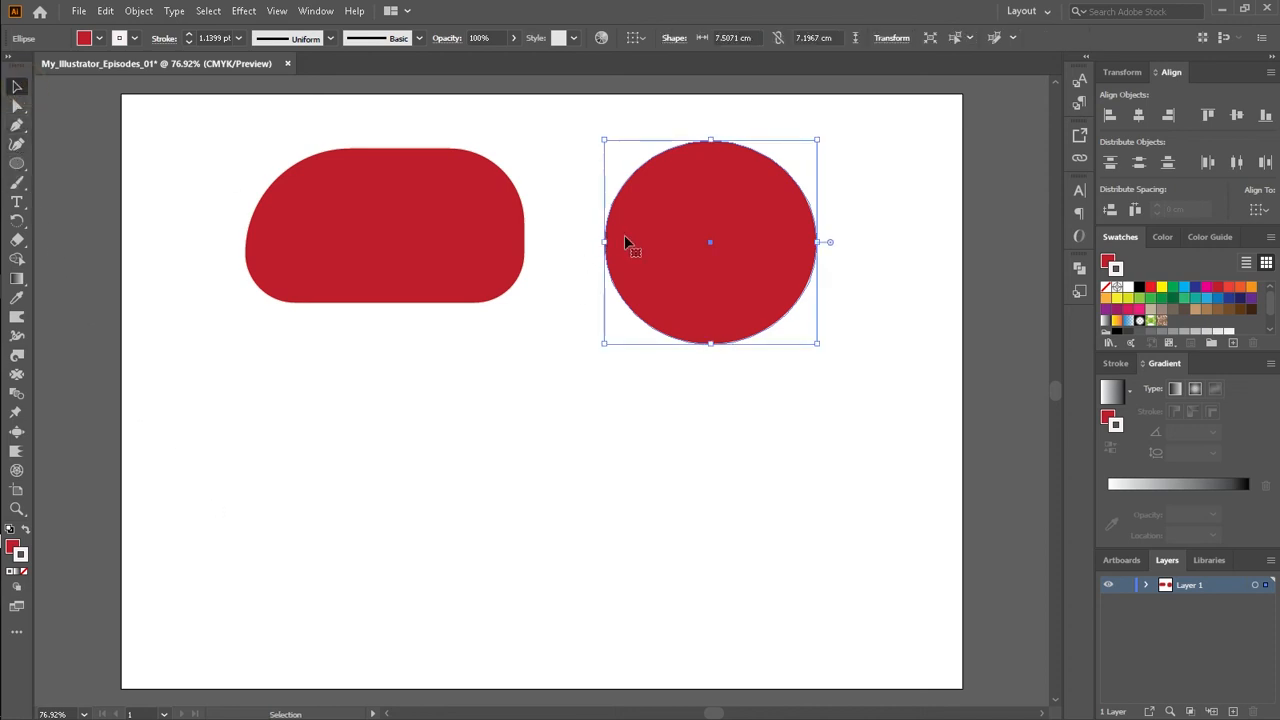
{"action": "left_click_drag", "start_coordinate": [710, 243], "coordinate": [708, 280]}
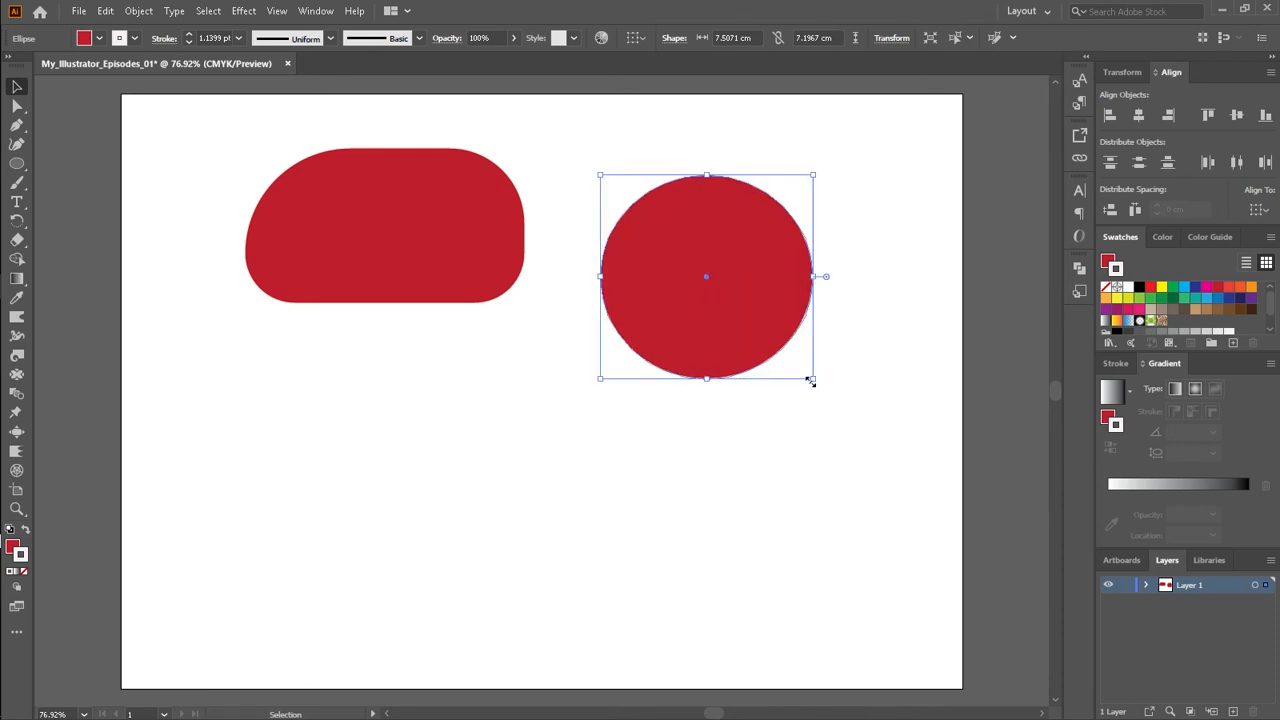
{"action": "left_click_drag", "start_coordinate": [815, 382], "coordinate": [774, 327]}
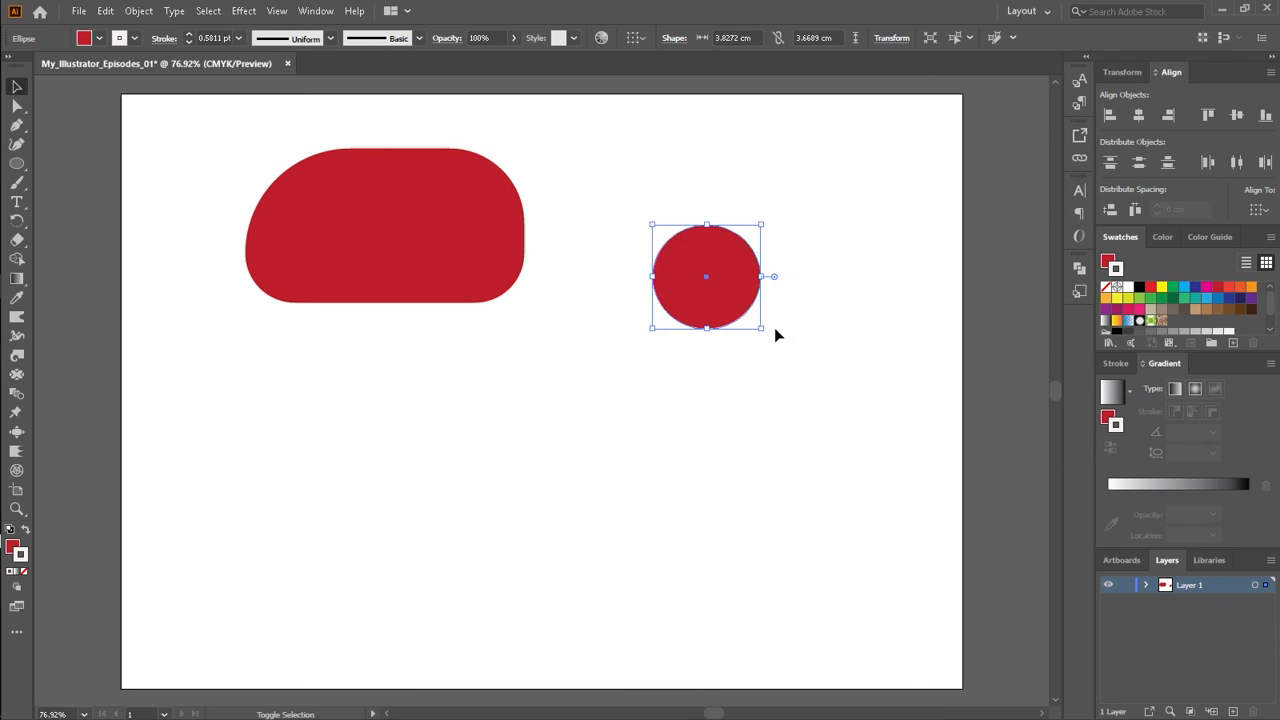
- Add a second, larger circle and place it so that it overlaps both the rounded shape and the small circle
{"action": "key", "text": "a"}
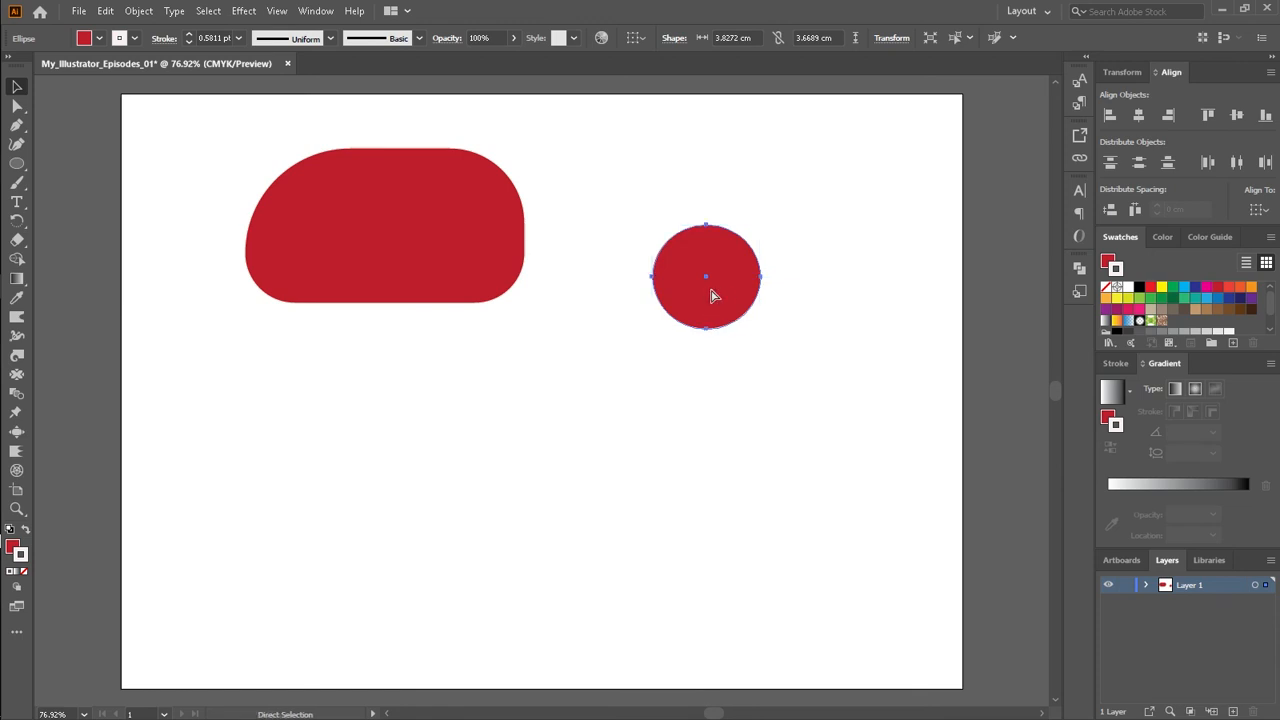
{"action": "key", "text": "ctrl+v"}
{"action": "left_click", "coordinate": [577, 409]}
{"action": "left_click_drag", "start_coordinate": [596, 442], "coordinate": [644, 278]}
{"action": "left_click", "coordinate": [770, 438]}
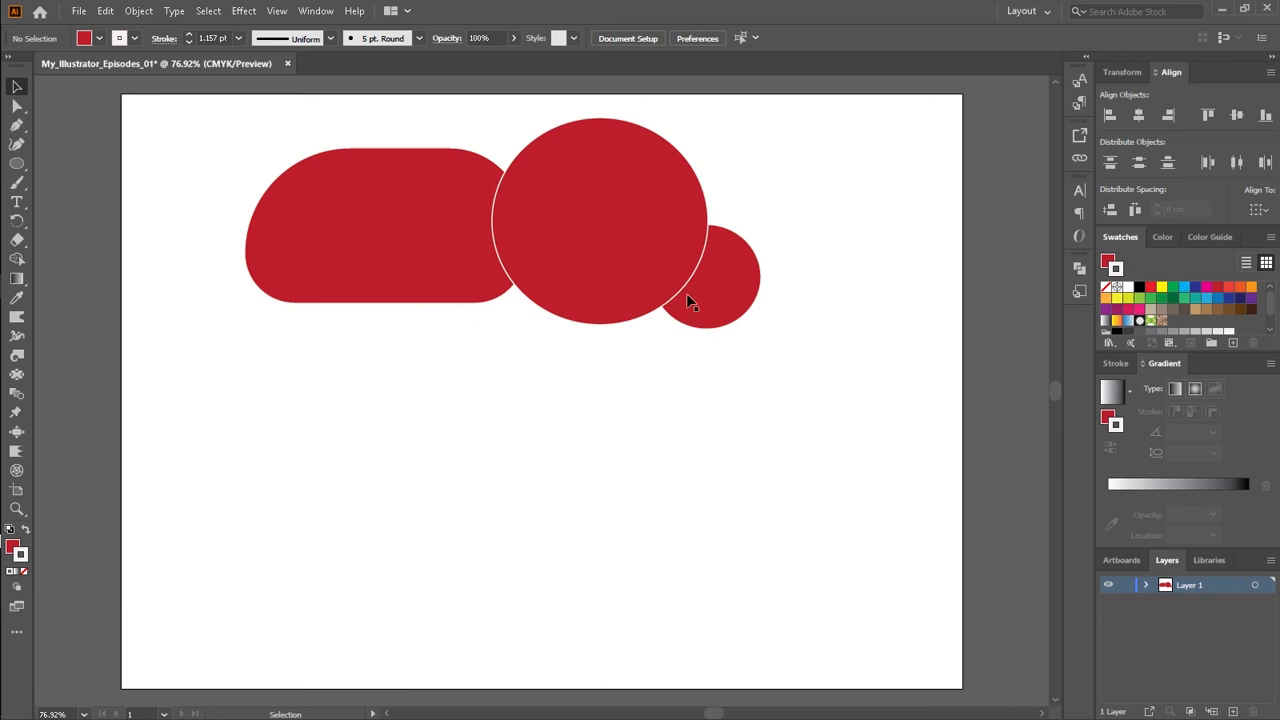
- Bring the small circle to the front of the stacking order and leave everything deselected
{"action": "left_click", "coordinate": [711, 300]}
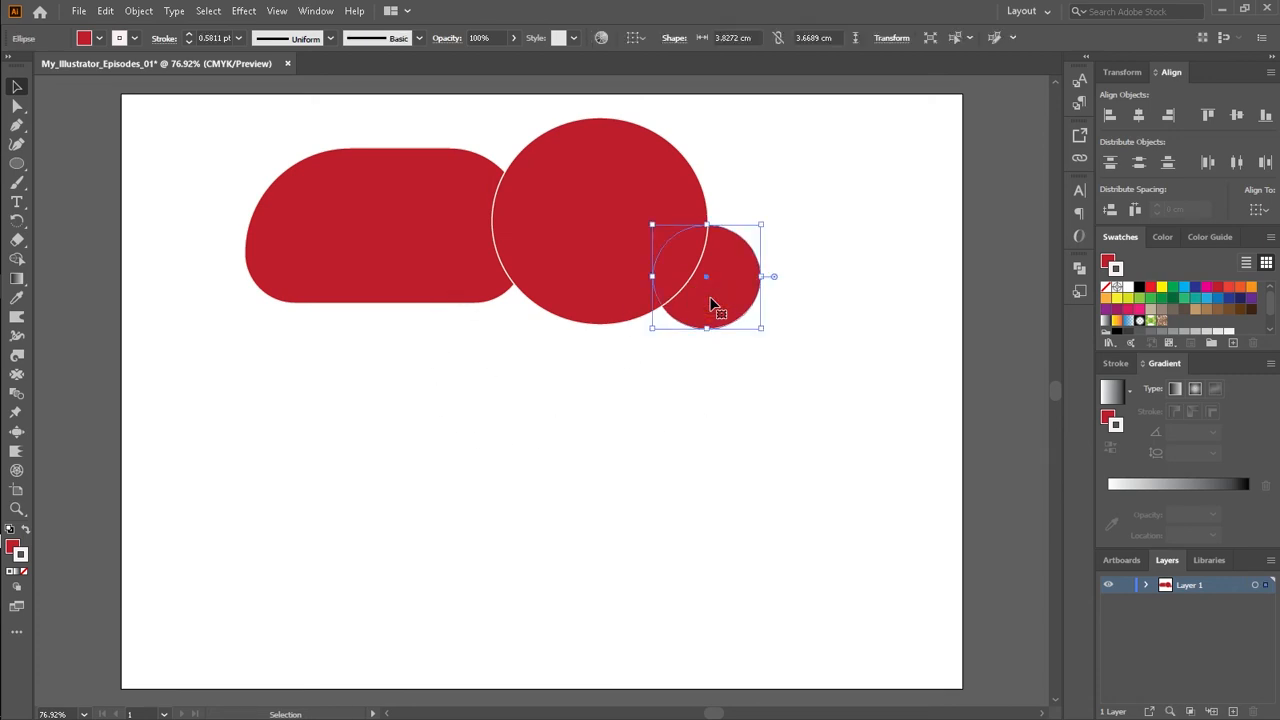
{"action": "right_click", "coordinate": [710, 298]}
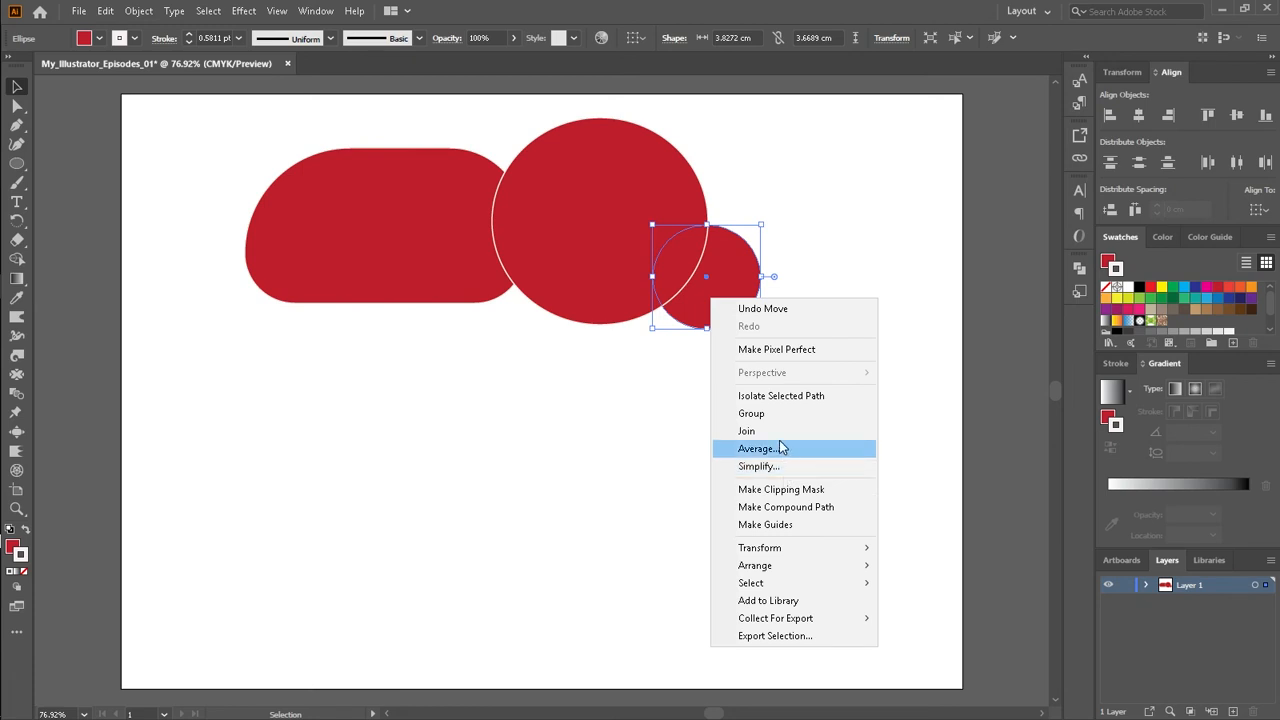
{"action": "mouse_move", "coordinate": [806, 566]}
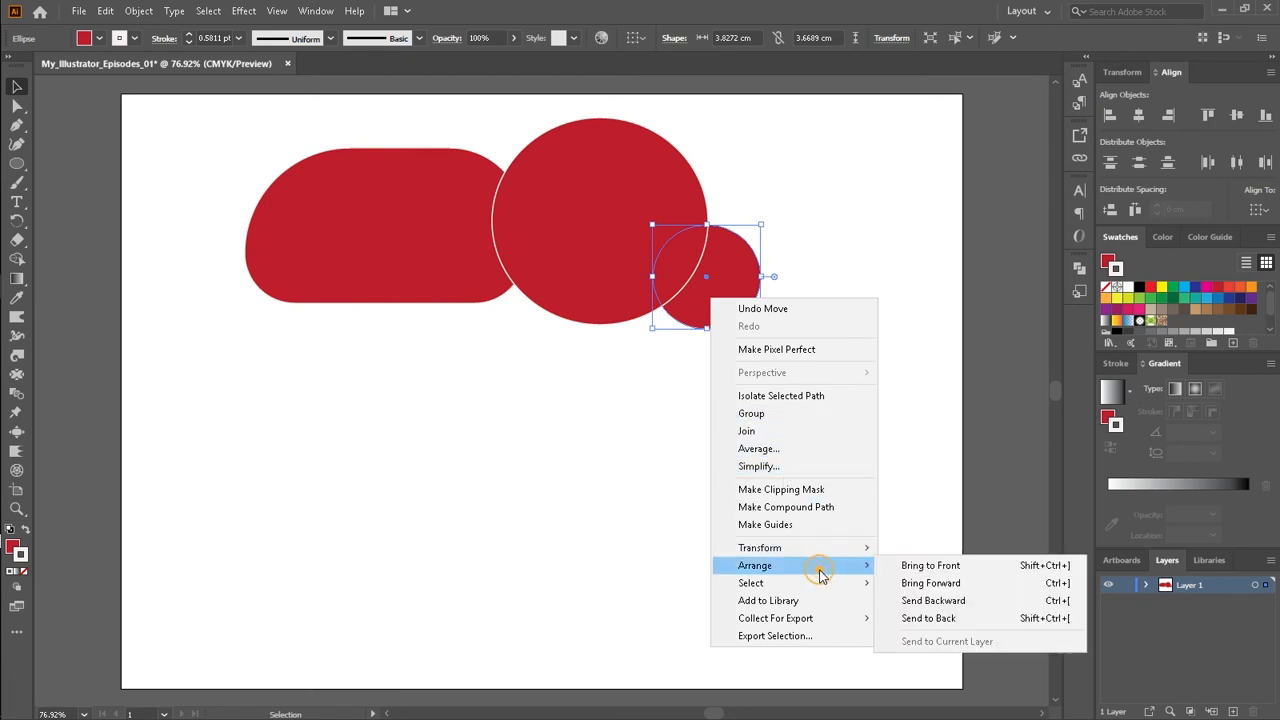
{"action": "left_click", "coordinate": [893, 566]}
{"action": "left_click", "coordinate": [620, 375]}
{"action": "left_click", "coordinate": [383, 240]}
{"action": "left_click", "coordinate": [431, 464]}
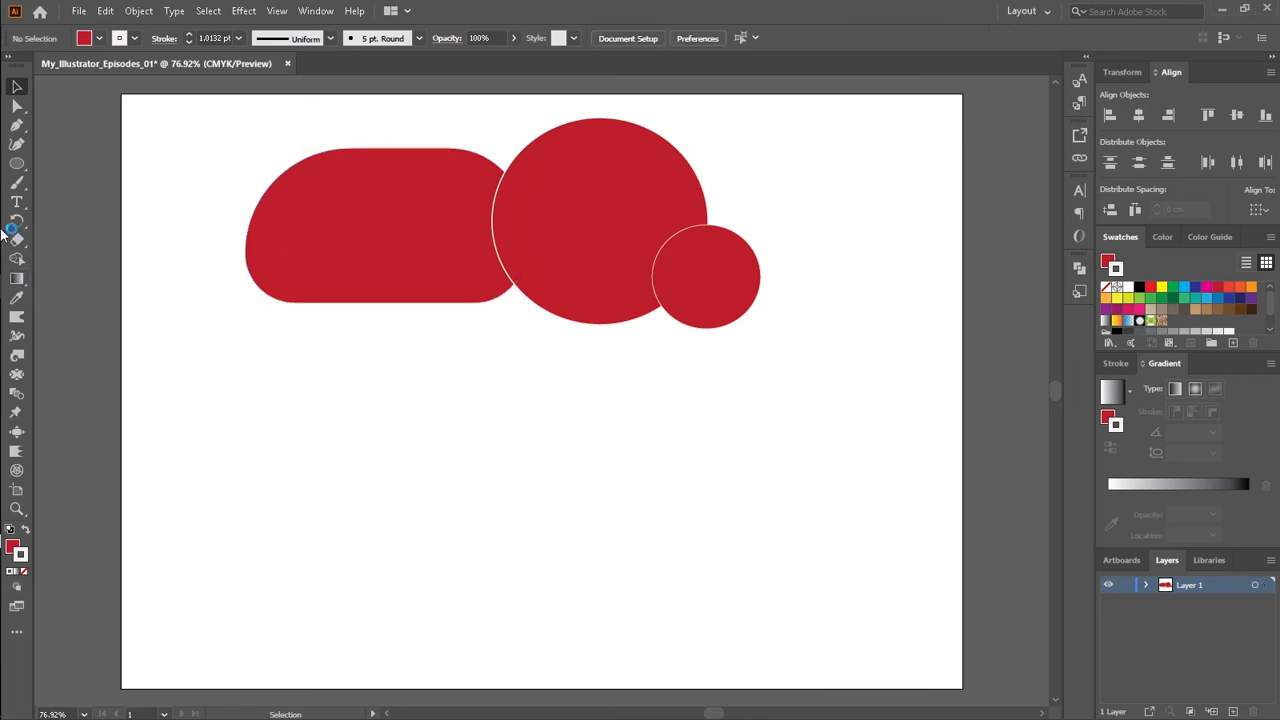
- Select all three shapes with the Group Selection tool, group them, and move the group down toward the artboard's centre
{"action": "left_click_drag", "start_coordinate": [17, 124], "coordinate": [95, 126]}
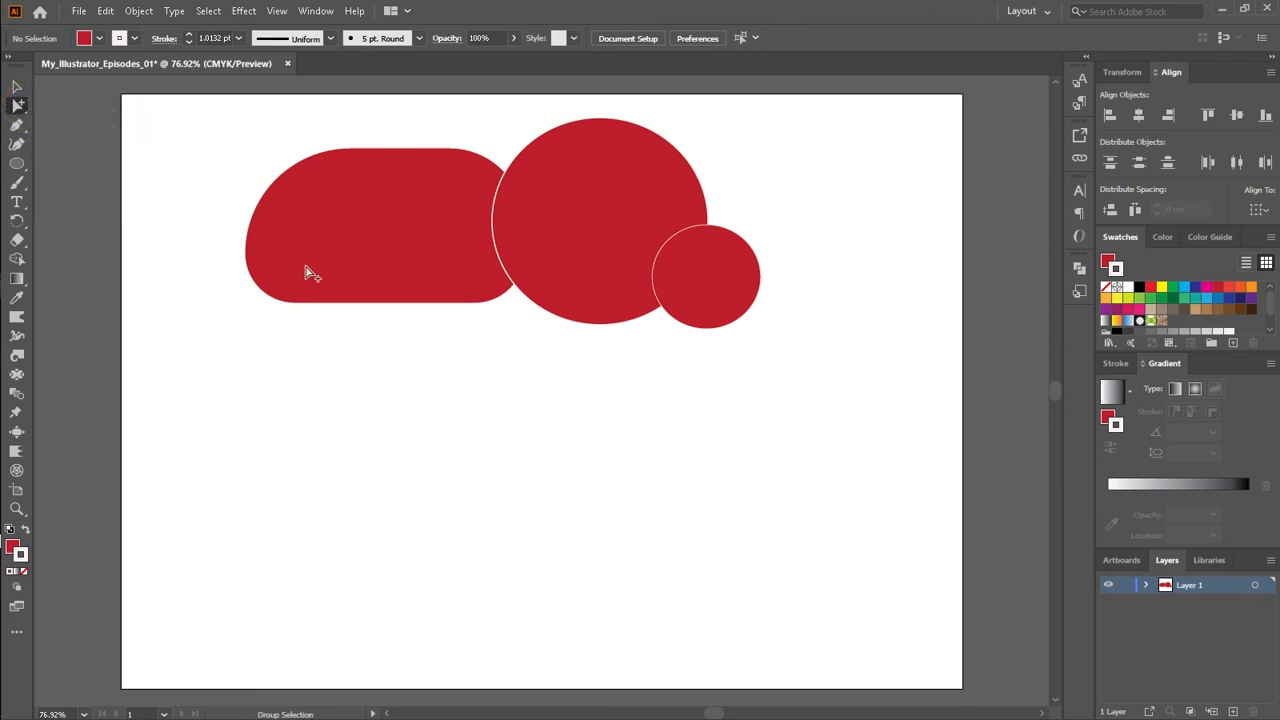
{"action": "left_click_drag", "start_coordinate": [270, 145], "coordinate": [698, 358]}
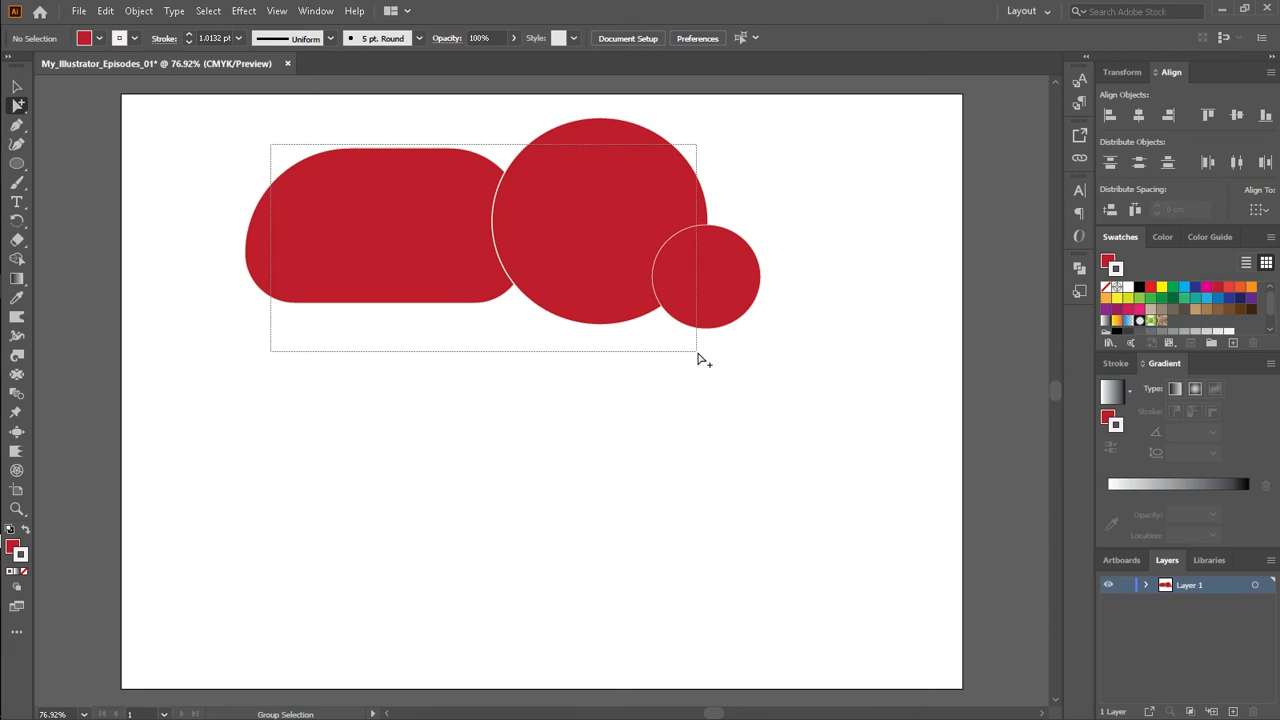
{"action": "left_click_drag", "start_coordinate": [698, 432], "coordinate": [691, 424]}
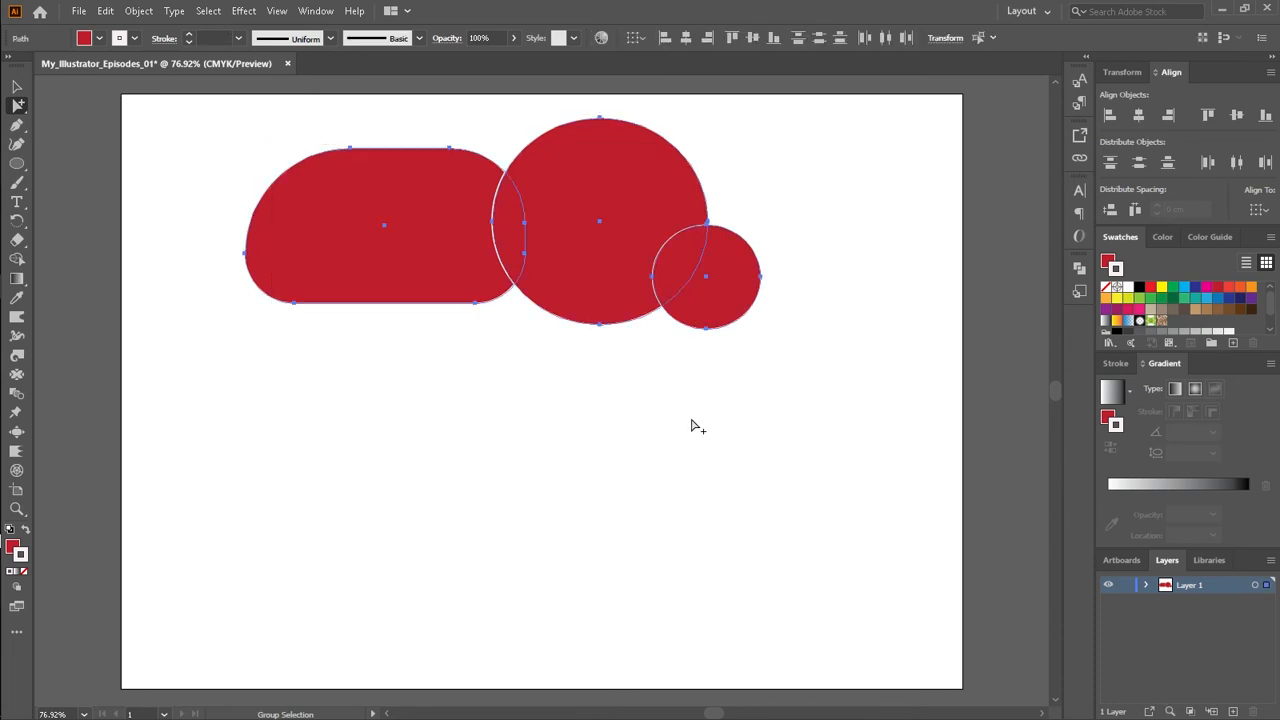
{"action": "right_click", "coordinate": [600, 262]}
{"action": "left_click", "coordinate": [632, 346]}
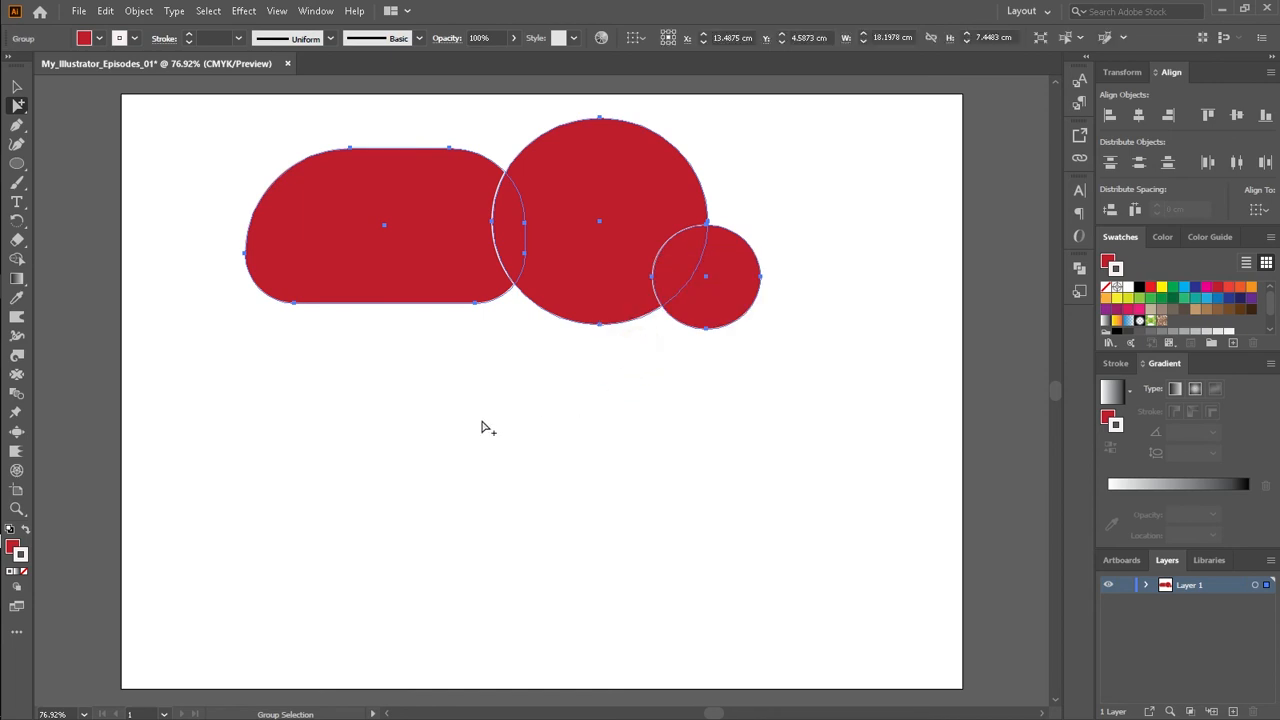
{"action": "left_click", "coordinate": [17, 86]}
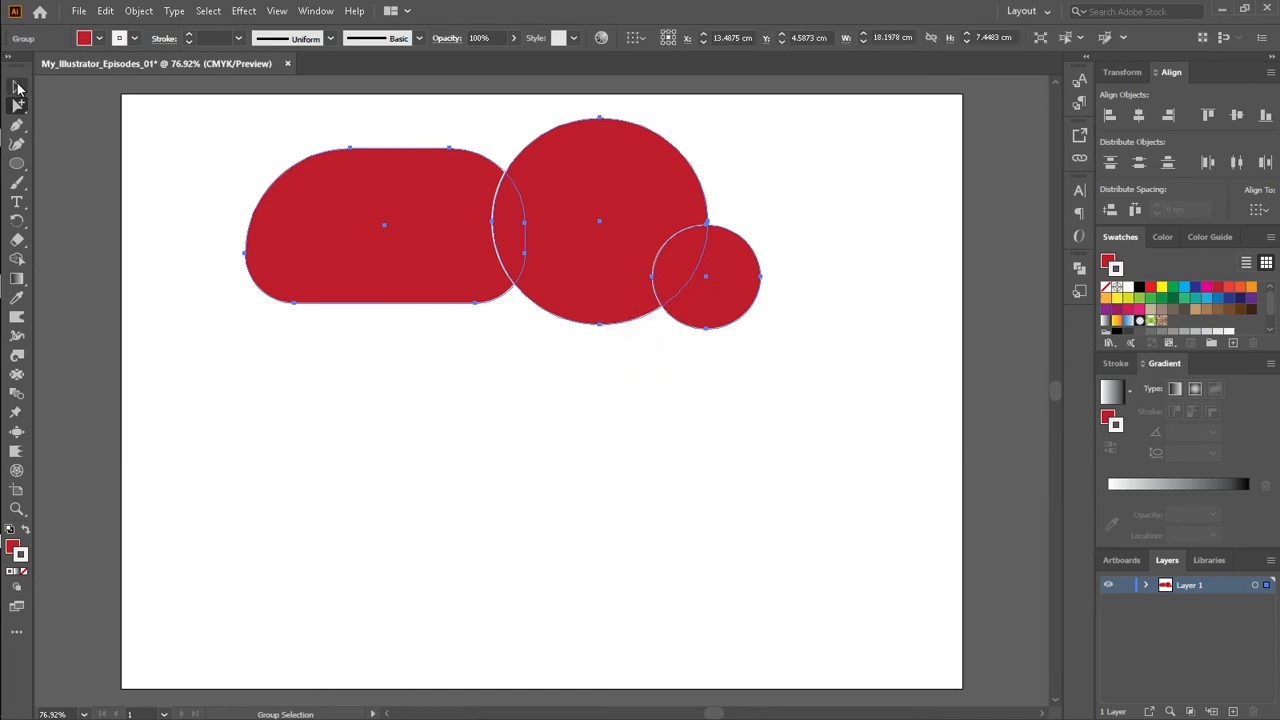
{"action": "left_click", "coordinate": [306, 398]}
{"action": "left_click_drag", "start_coordinate": [421, 274], "coordinate": [455, 436]}
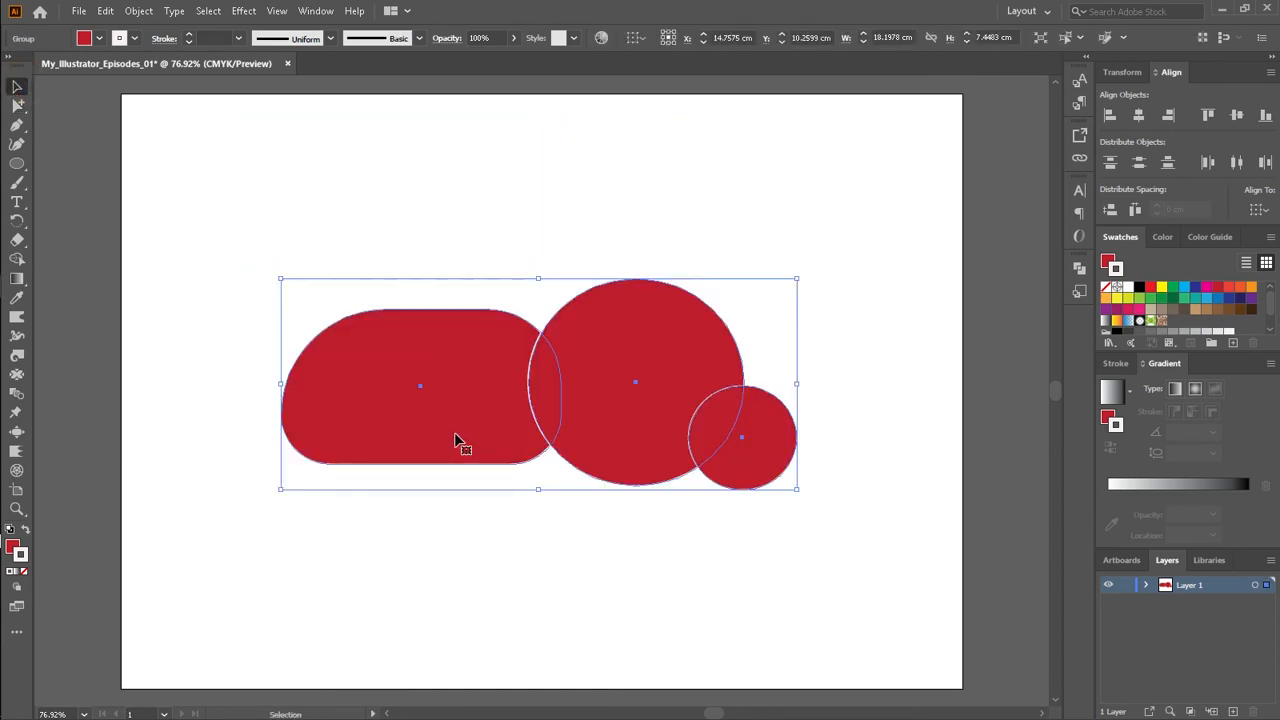
- Undo the group's move, the grouping and the earlier arrangement changes
{"action": "key", "text": "ctrl+z"}
{"action": "key", "text": "ctrl+z"}
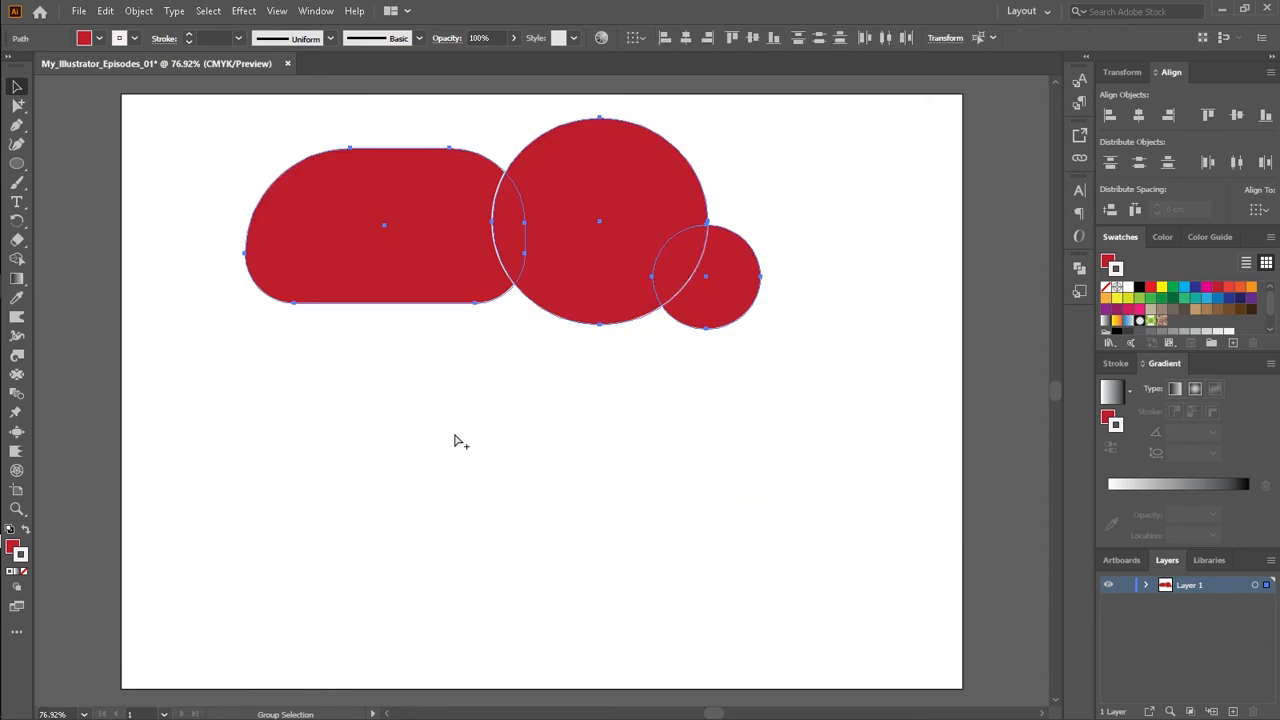
{"action": "key", "text": "ctrl+z"}
- Place the large circle over the rounded shape and the small circle, and group all three shapes
{"action": "left_click_drag", "start_coordinate": [491, 406], "coordinate": [531, 246]}
{"action": "left_click", "coordinate": [370, 513]}
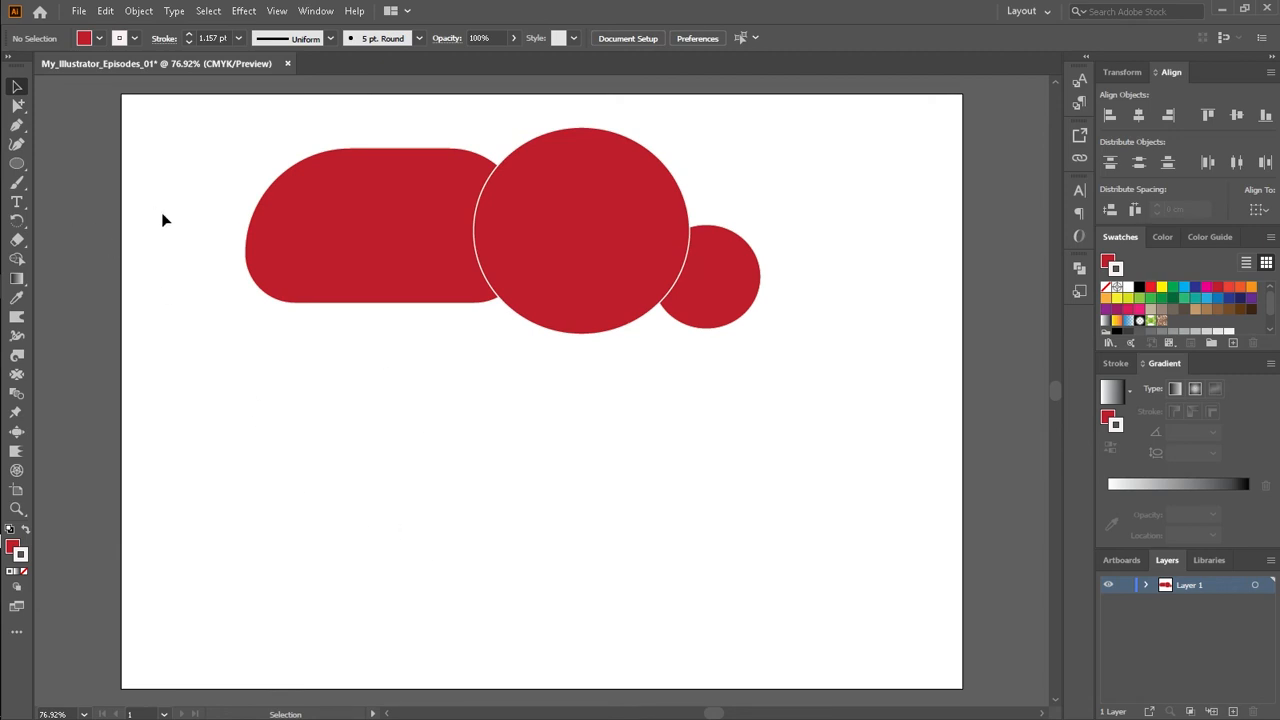
{"action": "left_click_drag", "start_coordinate": [172, 180], "coordinate": [807, 346]}
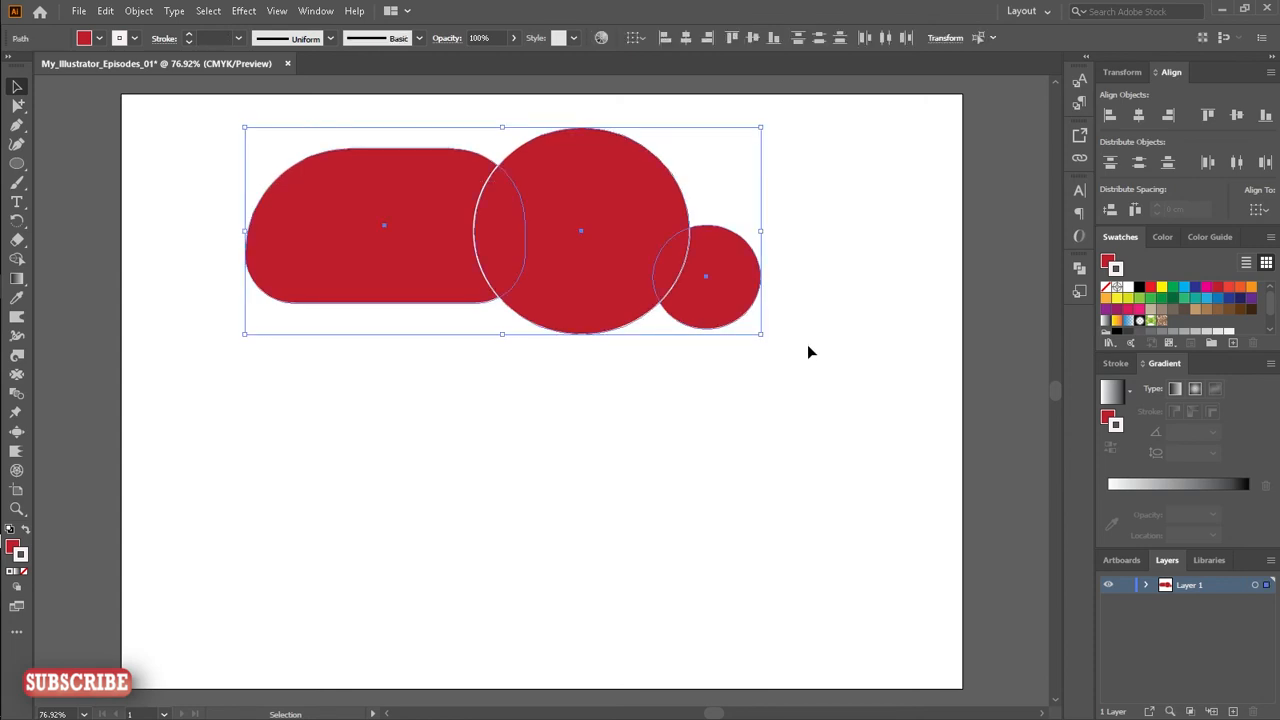
{"action": "right_click", "coordinate": [586, 292]}
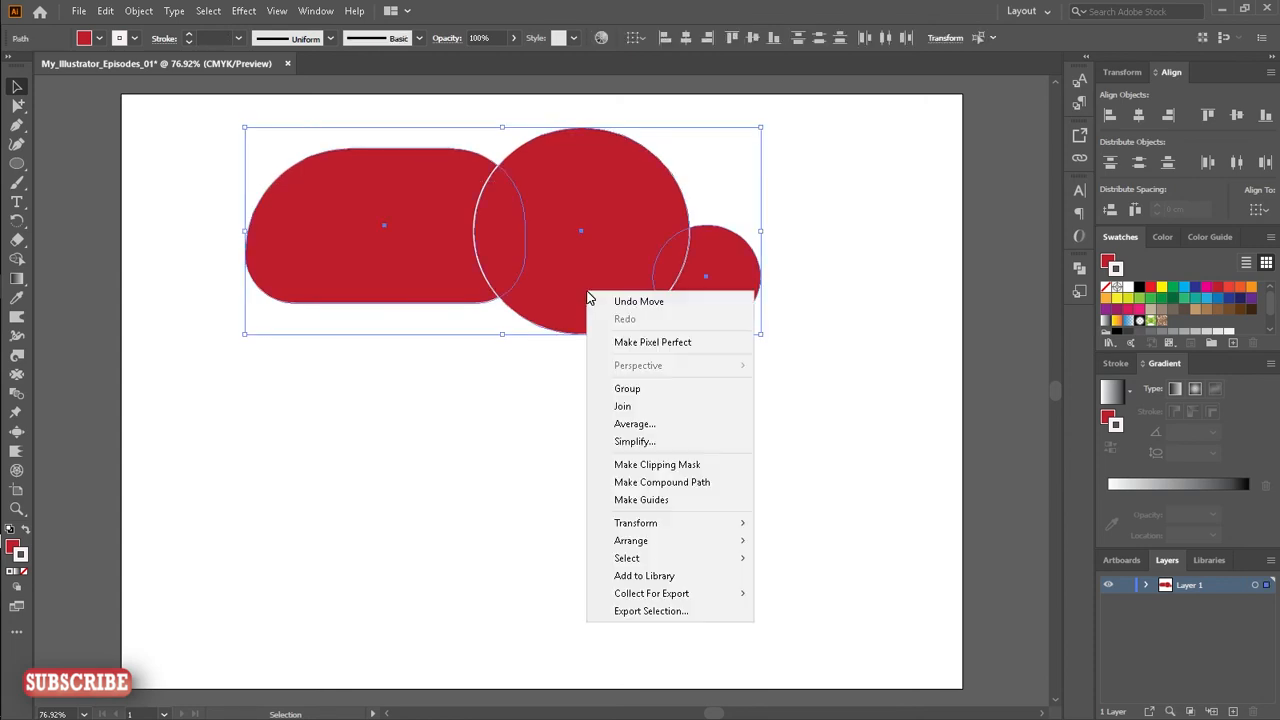
{"action": "left_click", "coordinate": [632, 389]}
- Scale the group down to about 11.2 × 4.5 cm and move it into the artboard's upper-left corner
{"action": "left_click_drag", "start_coordinate": [543, 309], "coordinate": [557, 426]}
{"action": "left_click_drag", "start_coordinate": [557, 426], "coordinate": [491, 309]}
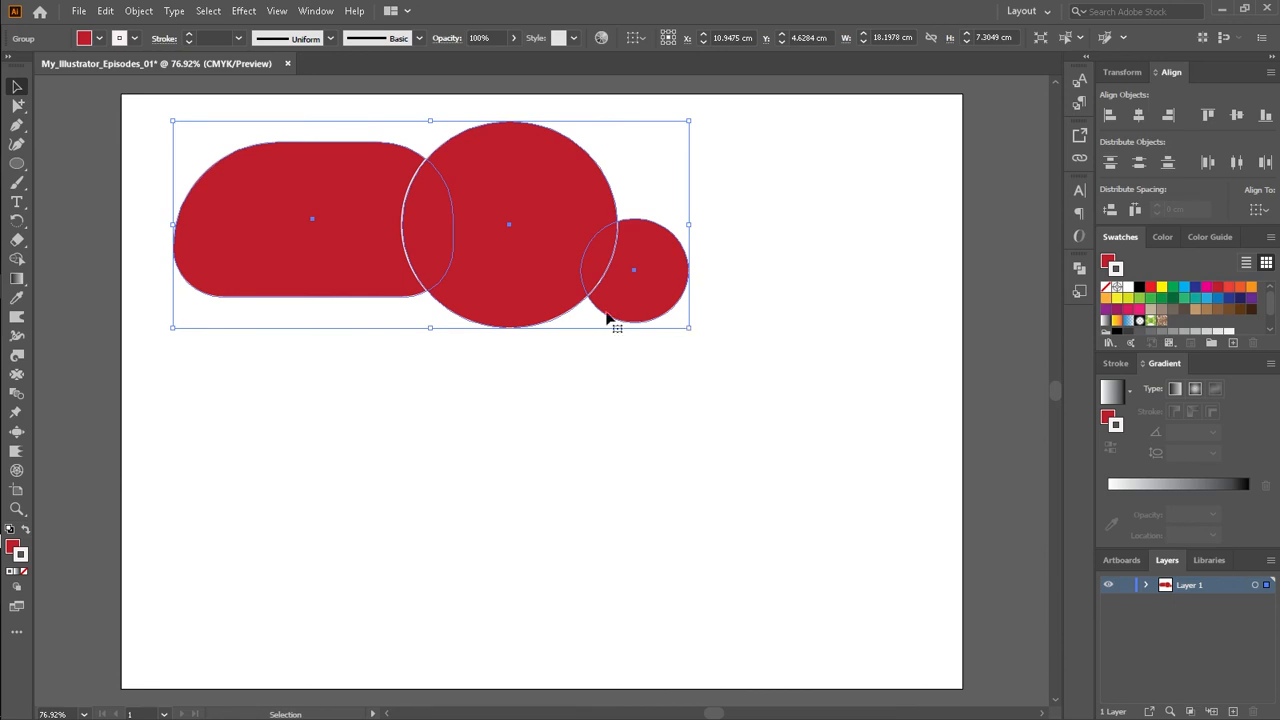
{"action": "left_click_drag", "start_coordinate": [540, 289], "coordinate": [540, 319]}
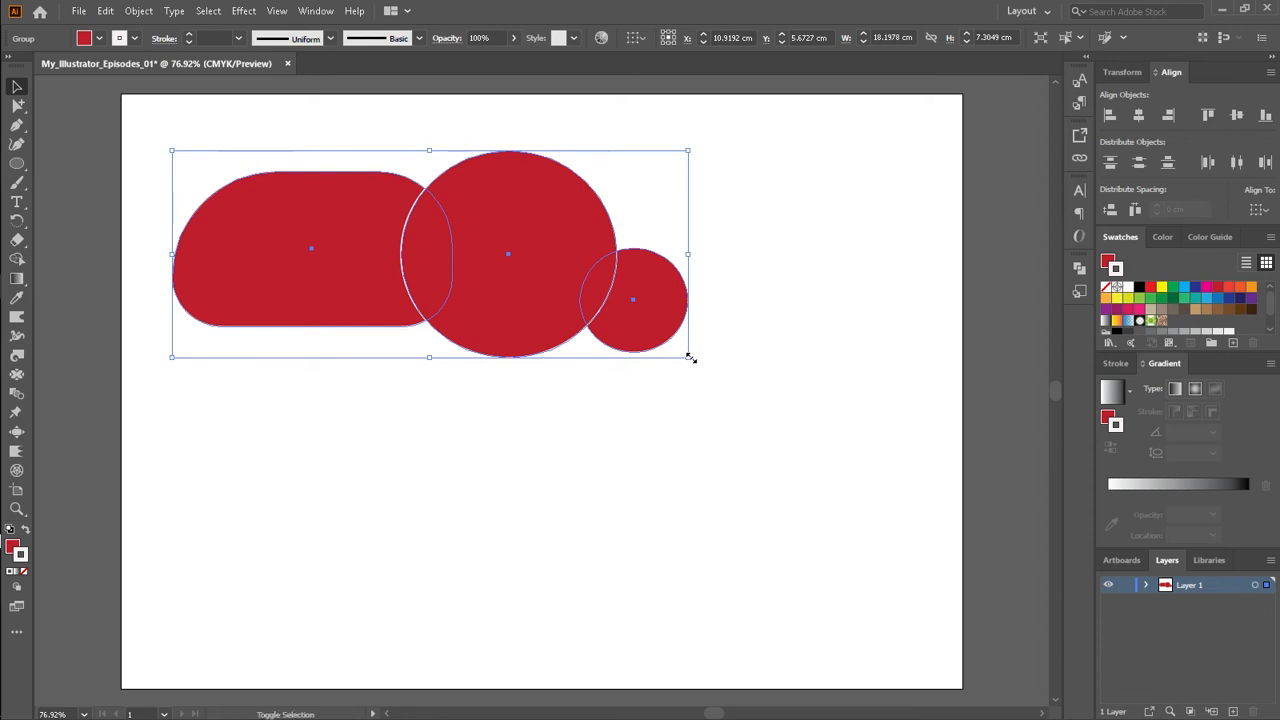
{"action": "left_click_drag", "start_coordinate": [689, 357], "coordinate": [588, 376]}
{"action": "left_click_drag", "start_coordinate": [496, 254], "coordinate": [376, 193]}
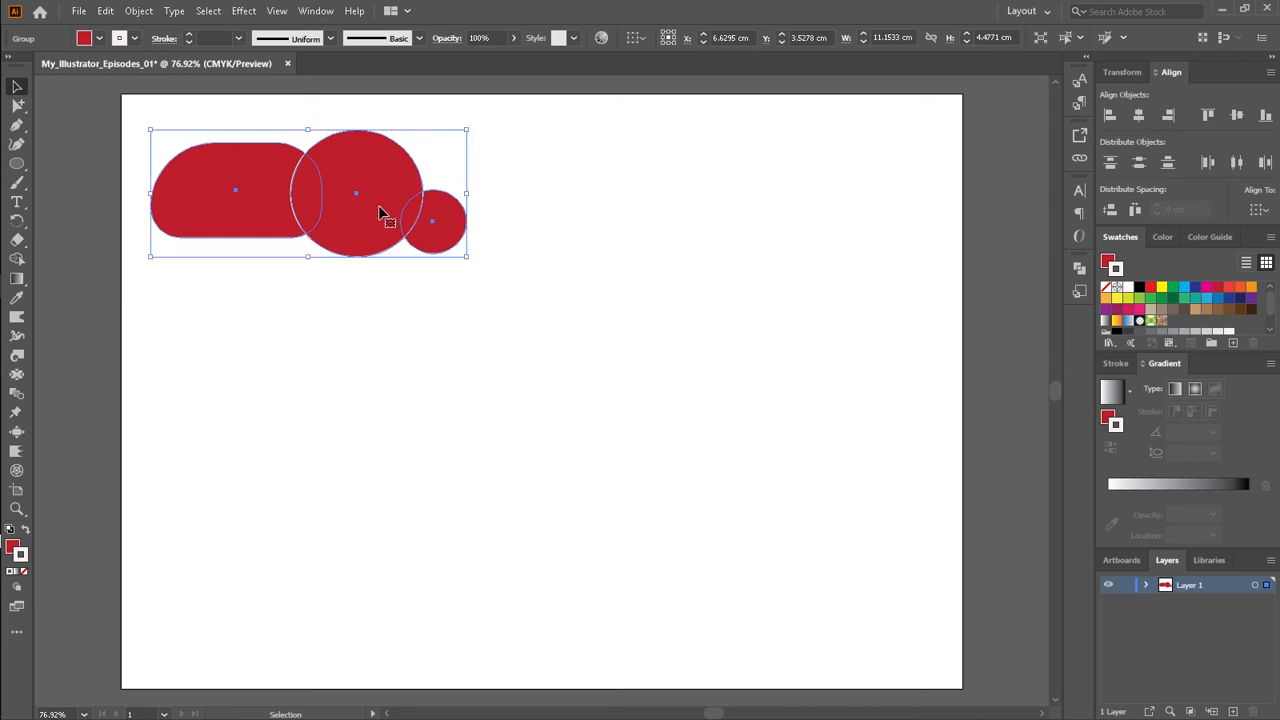
- Duplicate the group below and to the right of the original, leaving the copy deselected
{"action": "left_click_drag", "start_coordinate": [378, 208], "coordinate": [499, 351]}
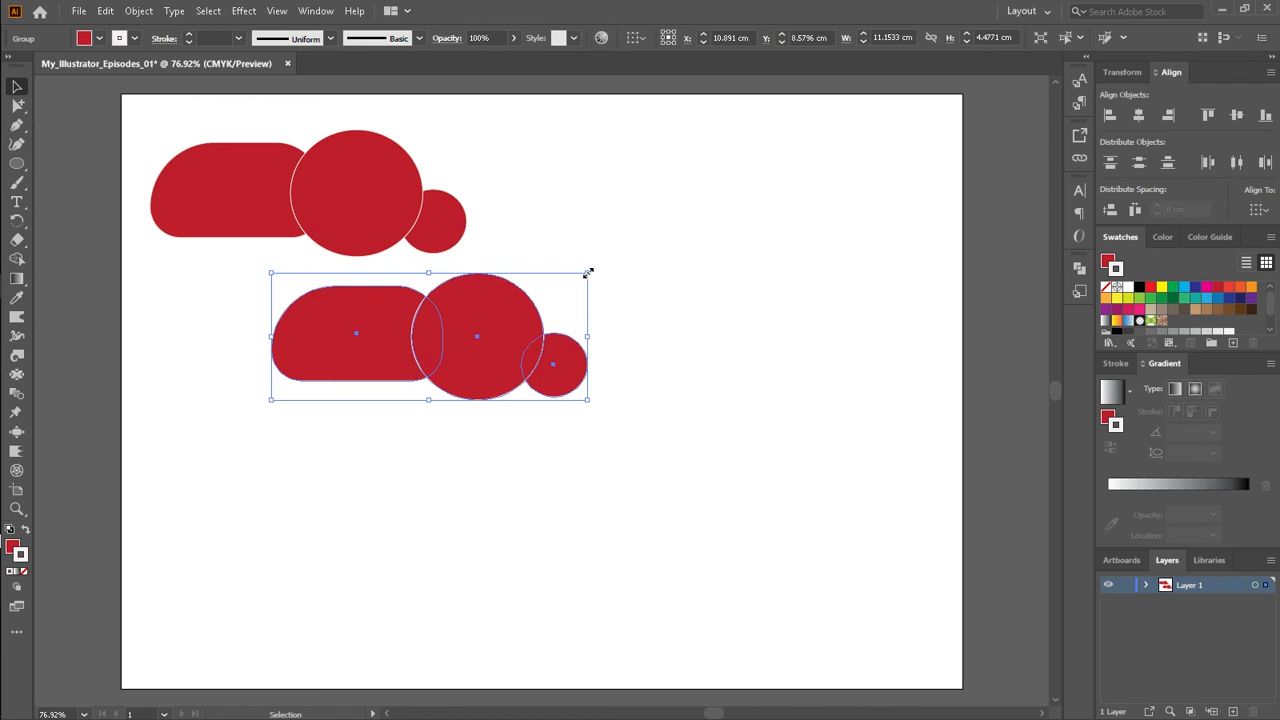
{"action": "left_click", "coordinate": [578, 552]}
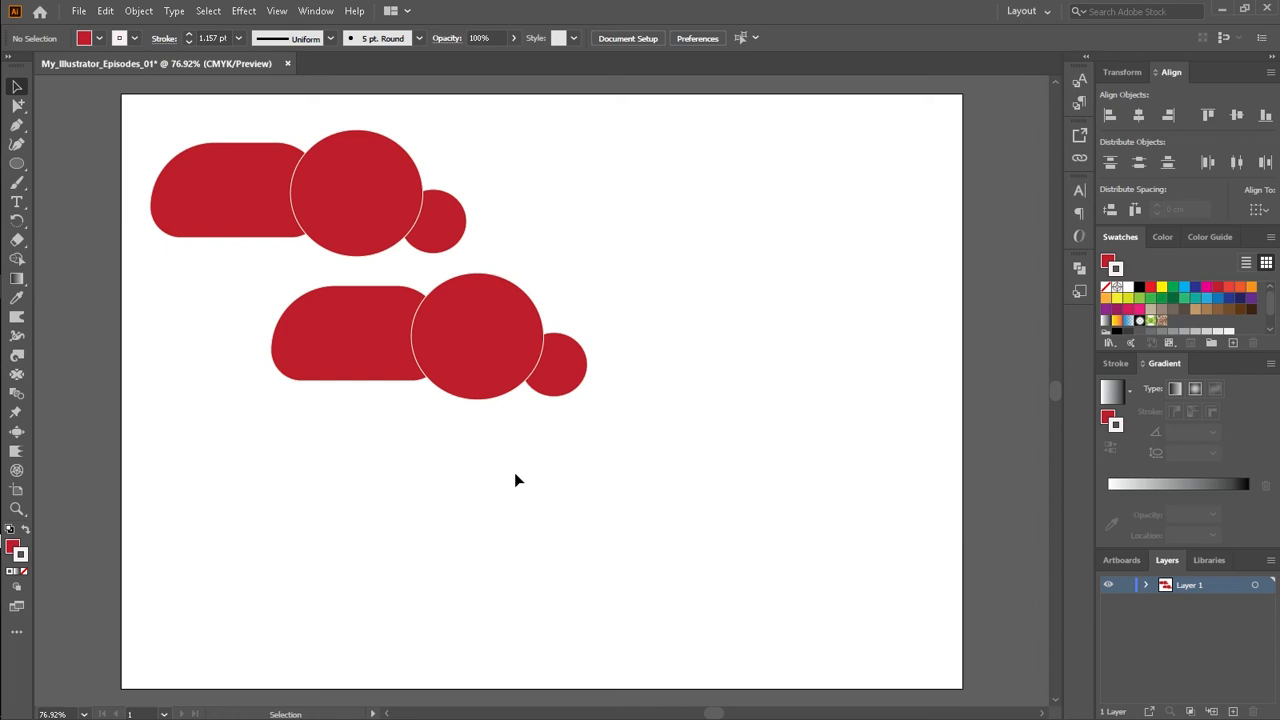
{"action": "left_click", "coordinate": [469, 379]}
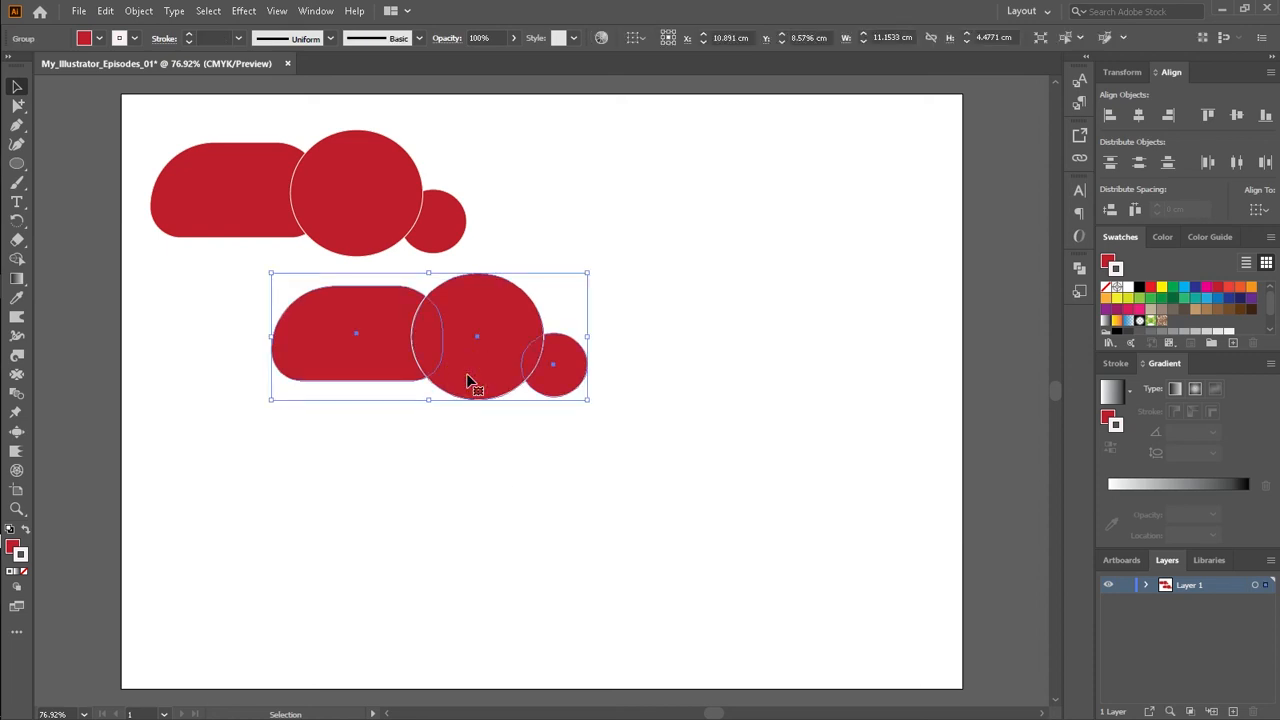
{"action": "left_click", "coordinate": [483, 480]}
- Ungroup the lower copy into its separate shapes and deselect them
{"action": "left_click", "coordinate": [469, 378]}
{"action": "right_click", "coordinate": [469, 380]}
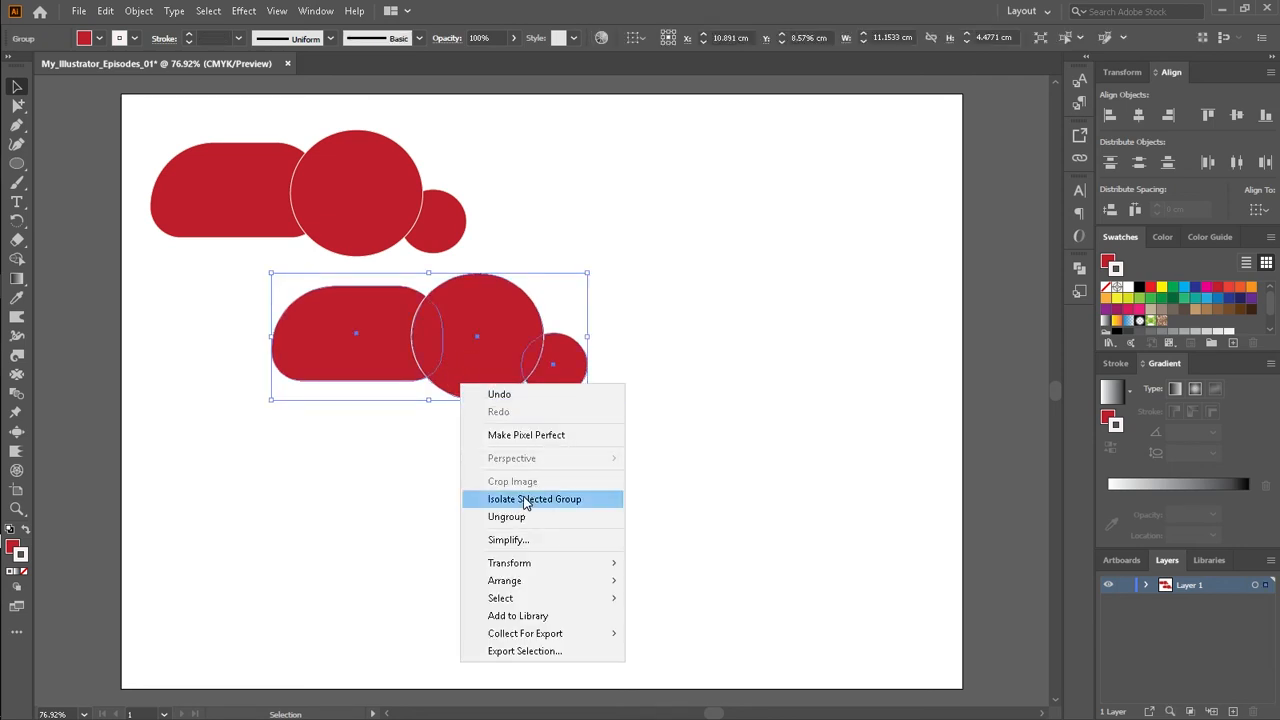
{"action": "left_click", "coordinate": [506, 517]}
{"action": "left_click", "coordinate": [431, 490]}
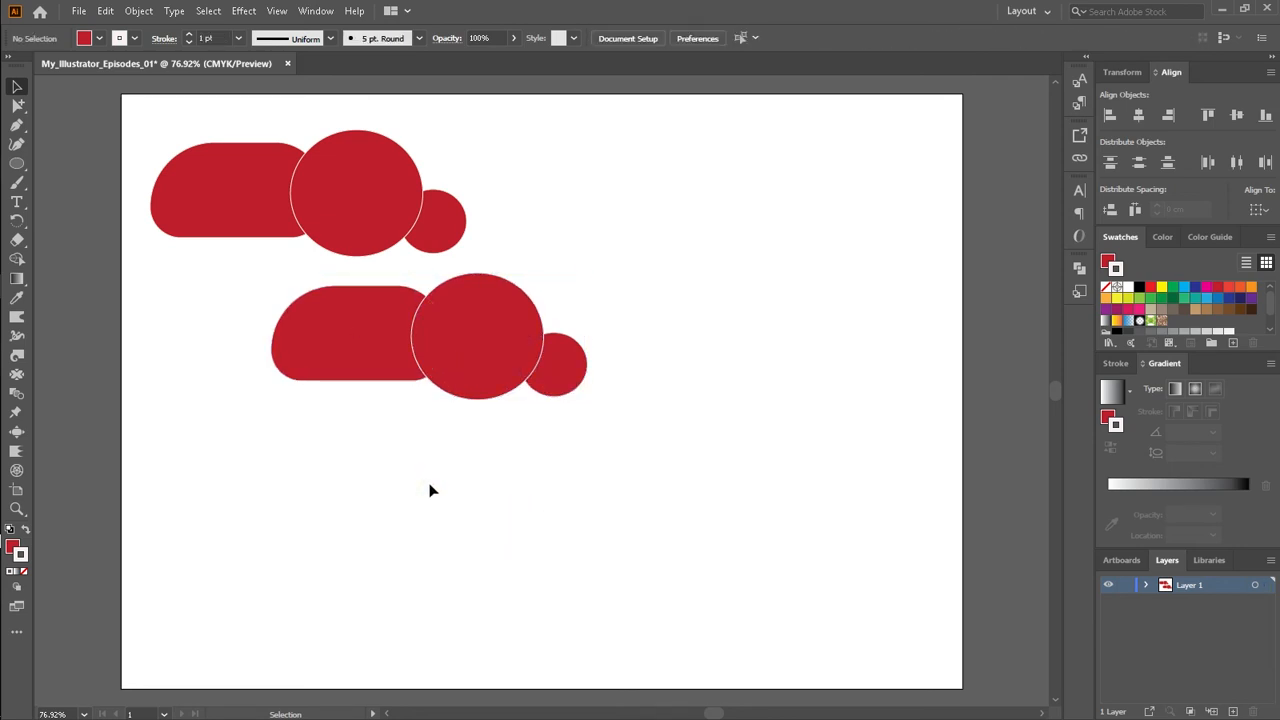
- Move the lower copy's small circle right, its large circle down and its rounded shape left so they stand apart
{"action": "left_click", "coordinate": [376, 348]}
{"action": "left_click", "coordinate": [557, 380]}
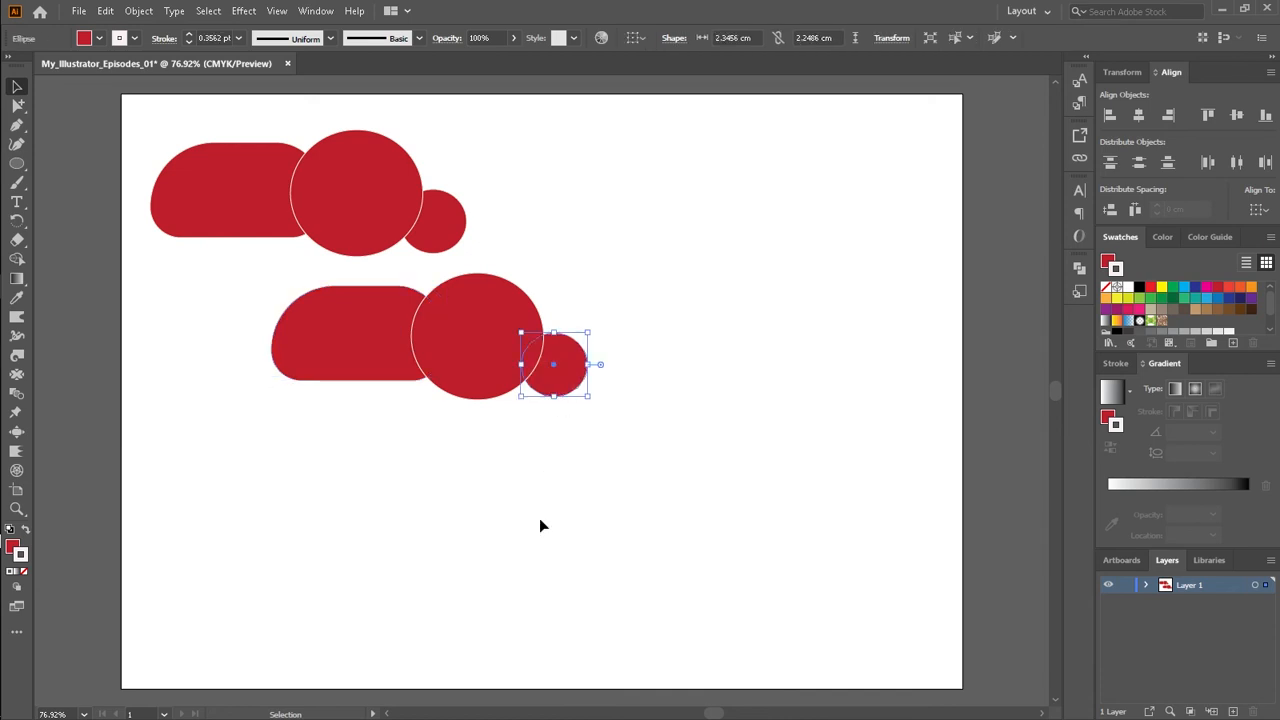
{"action": "left_click_drag", "start_coordinate": [555, 391], "coordinate": [605, 377]}
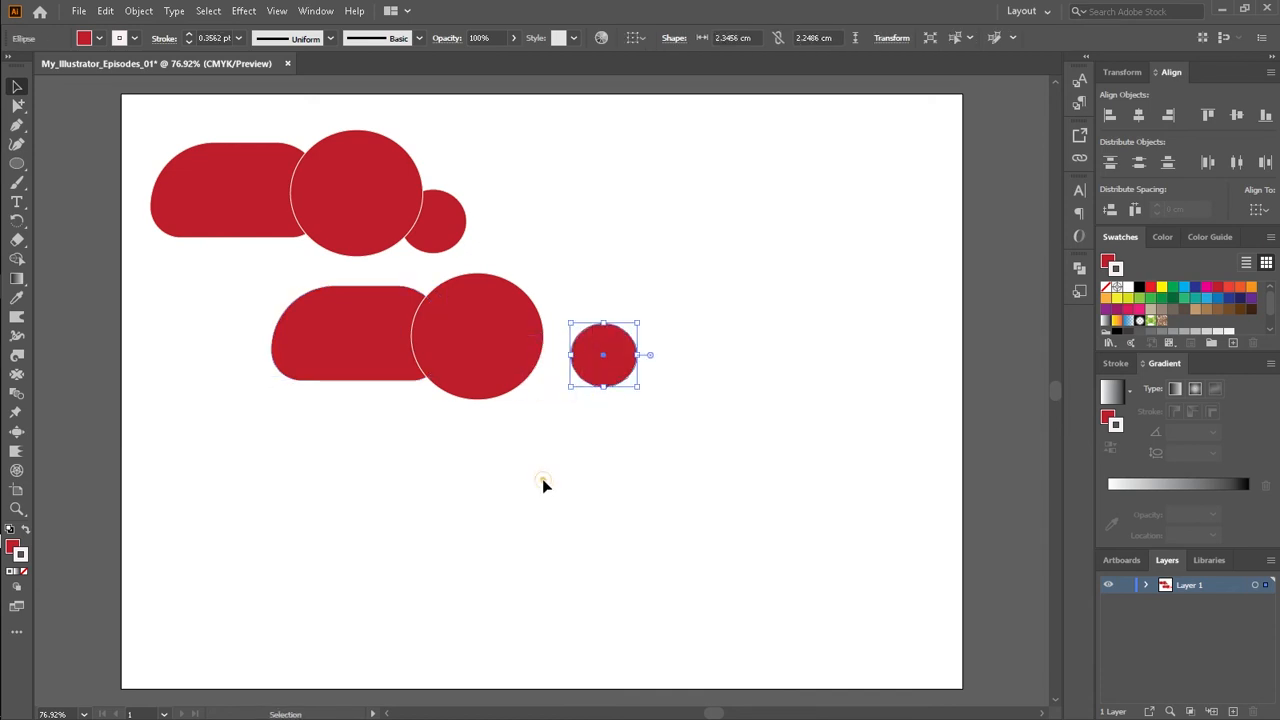
{"action": "left_click_drag", "start_coordinate": [462, 366], "coordinate": [474, 446]}
{"action": "left_click_drag", "start_coordinate": [342, 370], "coordinate": [299, 400]}
{"action": "left_click", "coordinate": [482, 545]}
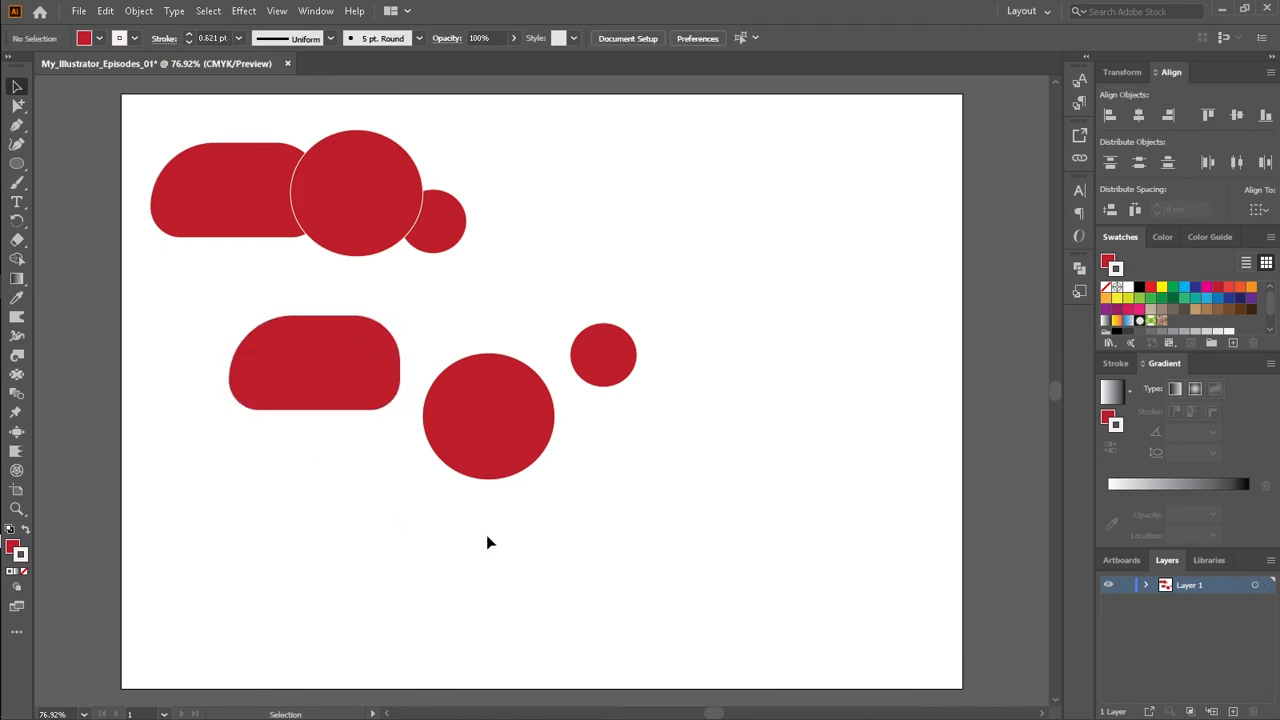
- Move the lower copy's large circle up, its rounded shape right and its small circle left so the three overlap in a row
{"action": "left_click", "coordinate": [478, 460]}
{"action": "left_click_drag", "start_coordinate": [478, 460], "coordinate": [478, 414]}
{"action": "left_click", "coordinate": [480, 537]}
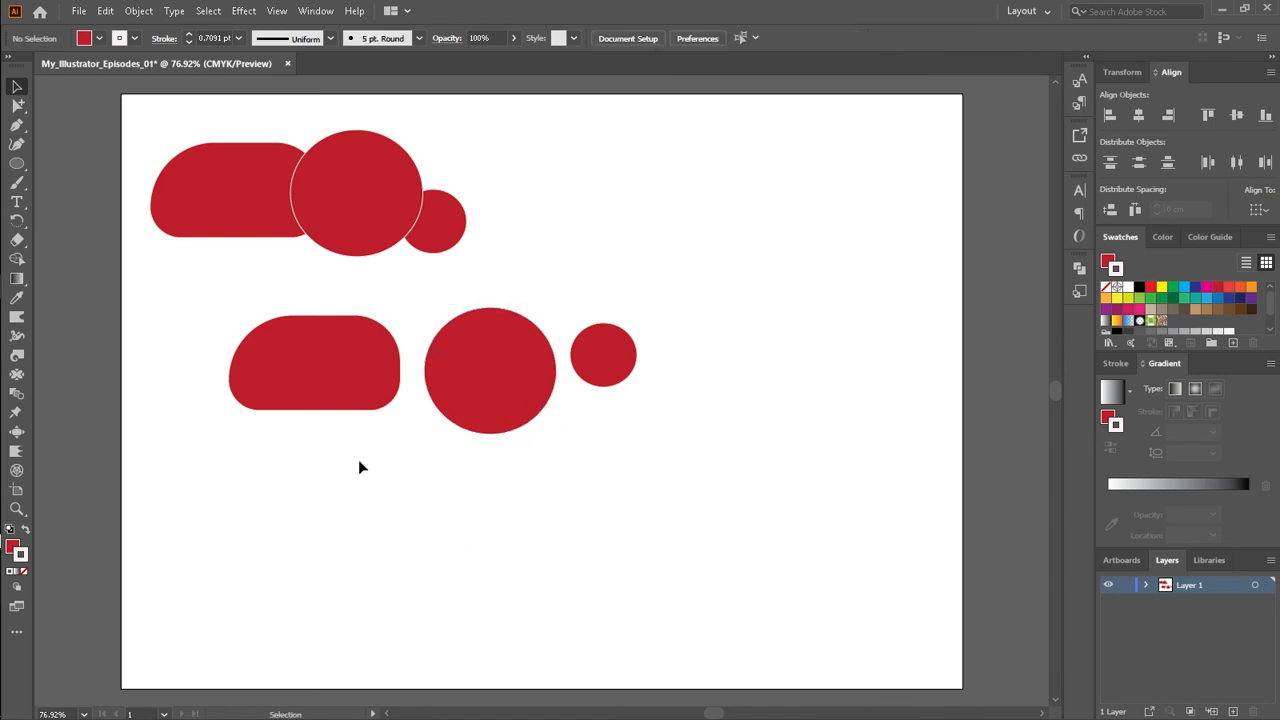
{"action": "left_click_drag", "start_coordinate": [370, 380], "coordinate": [412, 385]}
{"action": "left_click", "coordinate": [410, 500]}
{"action": "left_click_drag", "start_coordinate": [614, 371], "coordinate": [583, 392]}
{"action": "left_click", "coordinate": [541, 502]}
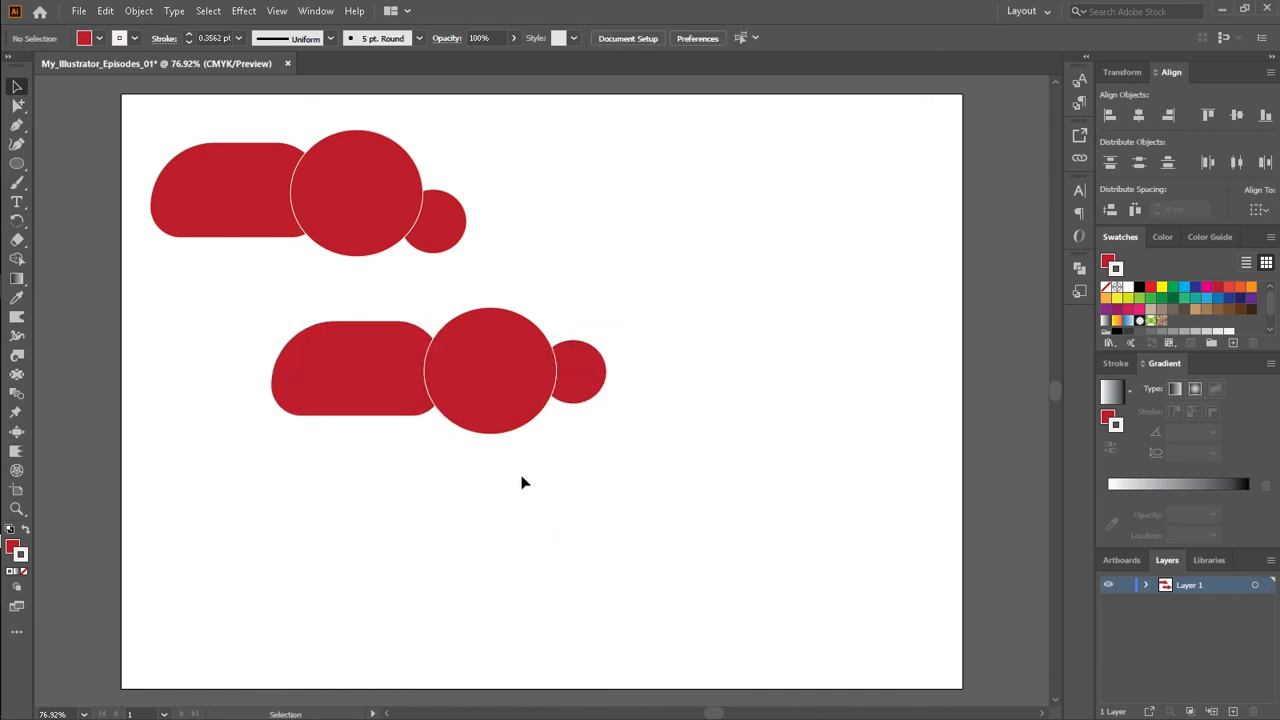
{"action": "left_click", "coordinate": [563, 390]}
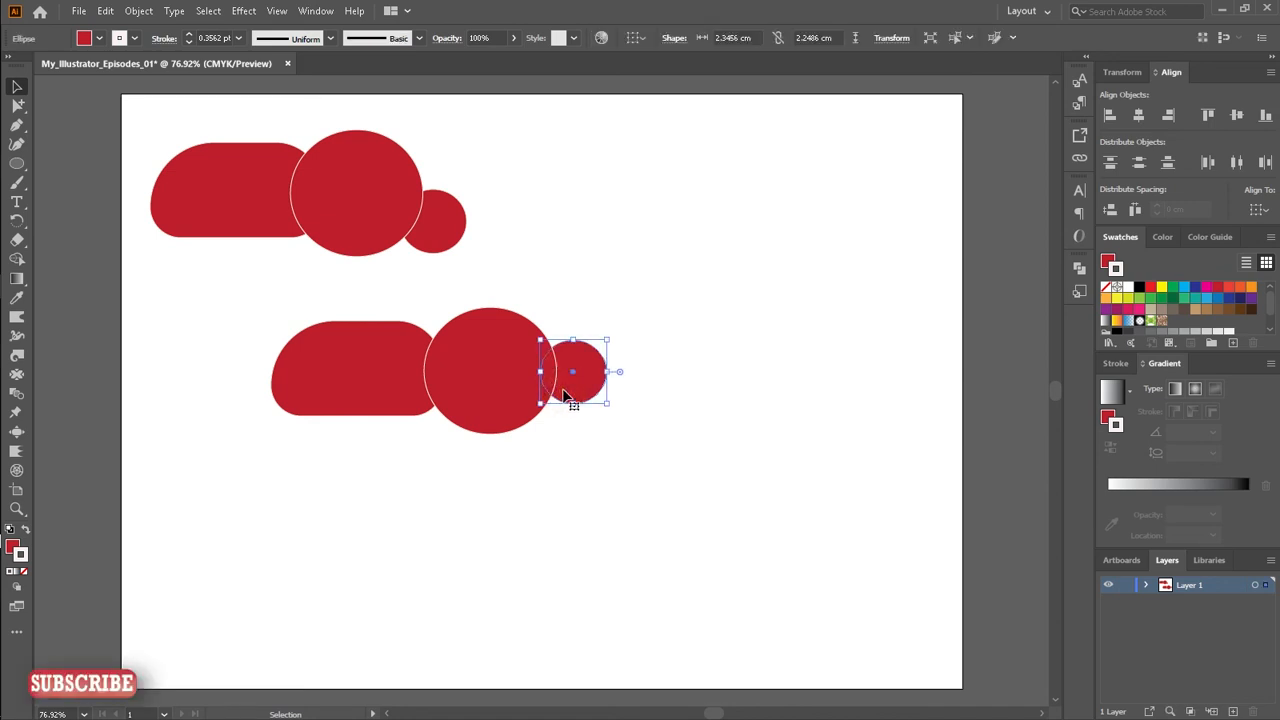
{"action": "left_click", "coordinate": [508, 511]}
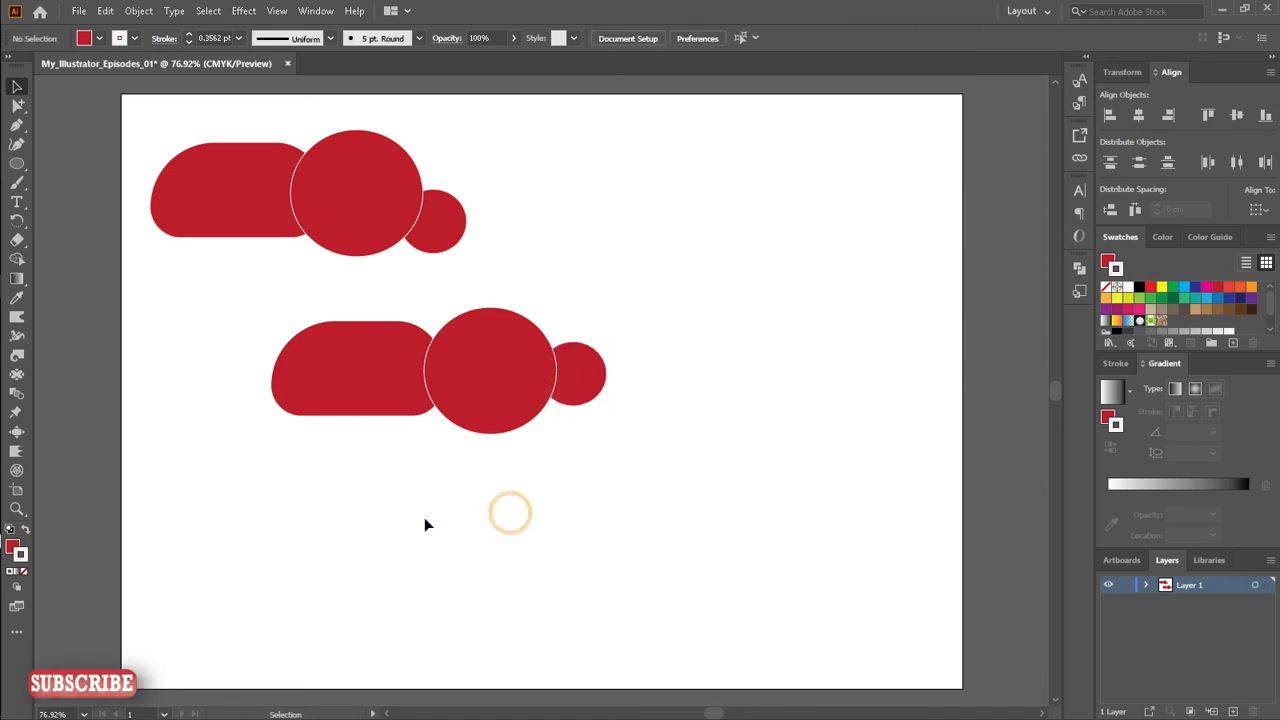
- Marquee-select the three lower shapes with the Group Selection tool, then switch to the Selection tool and deselect them
{"action": "left_click", "coordinate": [19, 106]}
{"action": "left_click_drag", "start_coordinate": [236, 300], "coordinate": [643, 472]}
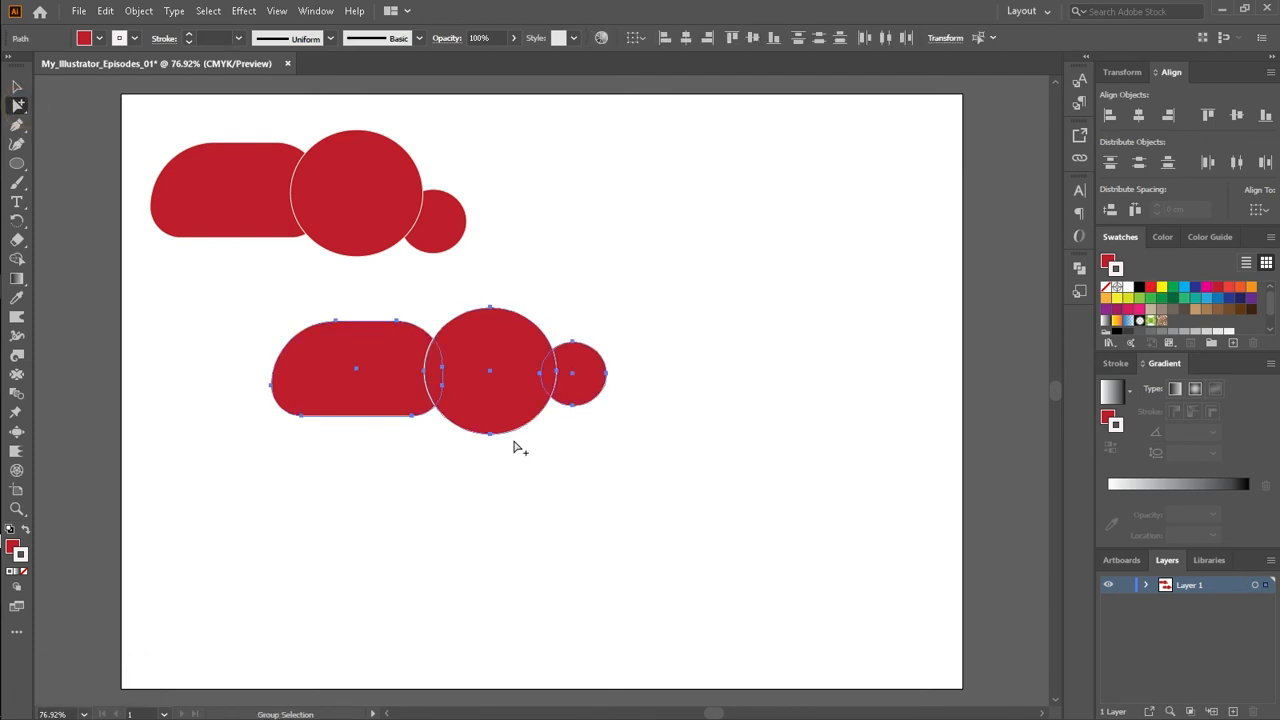
{"action": "left_click", "coordinate": [17, 86]}
{"action": "left_click", "coordinate": [258, 492]}
- Nudge the lower large circle on its own with the Selection tool and leave it deselected
{"action": "mouse_move", "coordinate": [465, 408]}
{"action": "left_mouse_down"}
{"action": "mouse_move", "coordinate": [518, 450]}
{"action": "mouse_move", "coordinate": [514, 431]}
{"action": "mouse_move", "coordinate": [453, 407]}
{"action": "mouse_move", "coordinate": [473, 410]}
{"action": "left_mouse_up"}
{"action": "left_click", "coordinate": [471, 543]}
{"action": "left_click", "coordinate": [374, 594]}
{"action": "left_click", "coordinate": [468, 416]}
{"action": "left_click", "coordinate": [416, 556]}
- Select the three lower shapes together and move them slightly up and left with the Group Selection tool
{"action": "left_click_drag", "start_coordinate": [229, 320], "coordinate": [664, 458]}
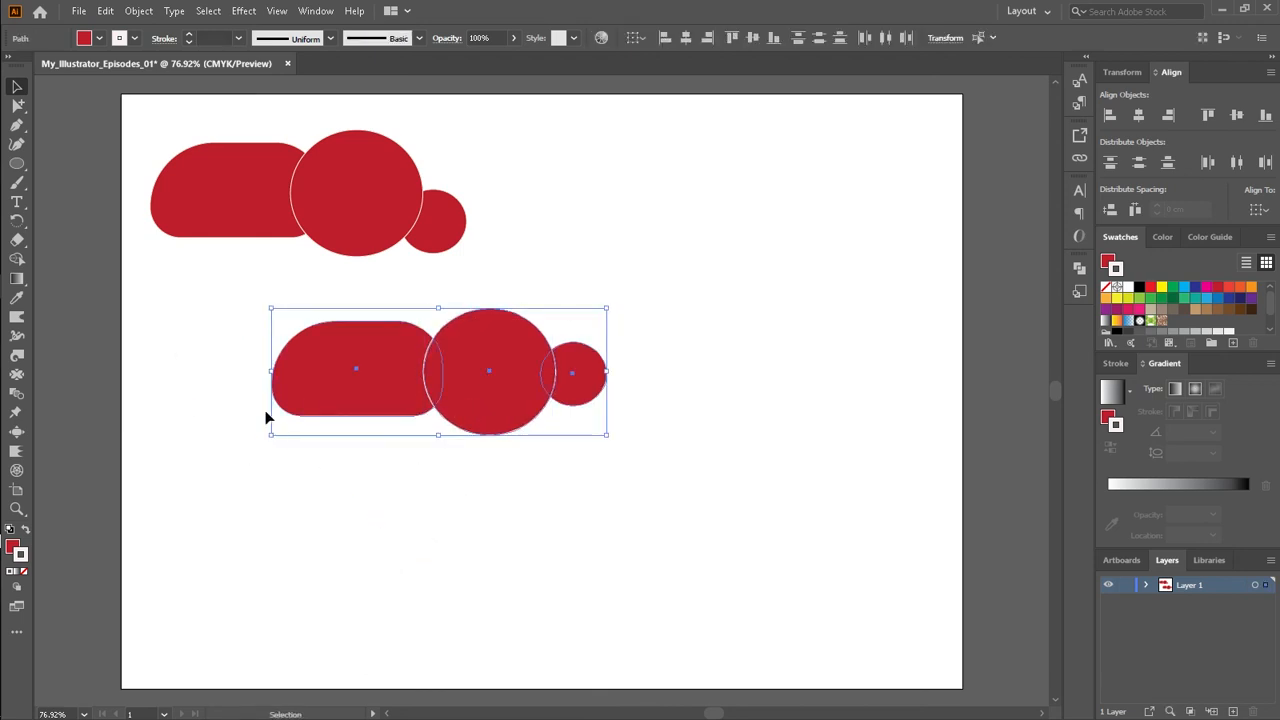
{"action": "left_click", "coordinate": [17, 104]}
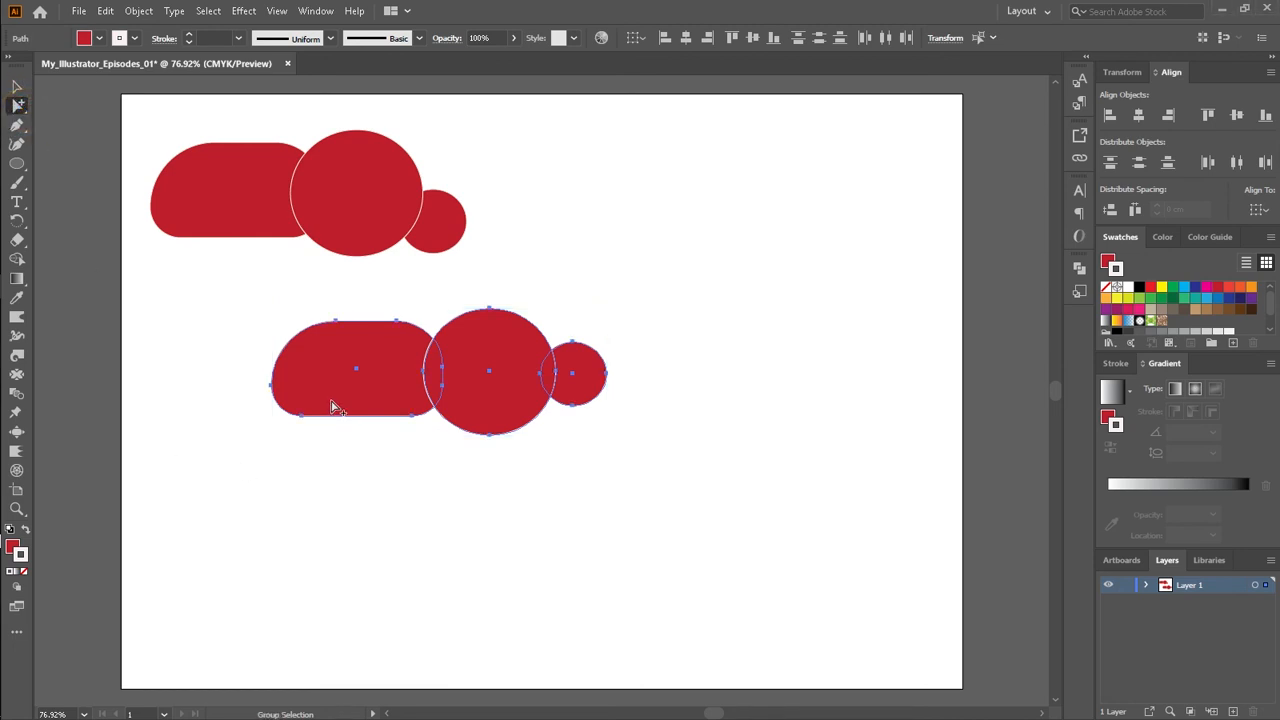
{"action": "left_click_drag", "start_coordinate": [333, 407], "coordinate": [318, 384]}
{"action": "left_click", "coordinate": [323, 437]}
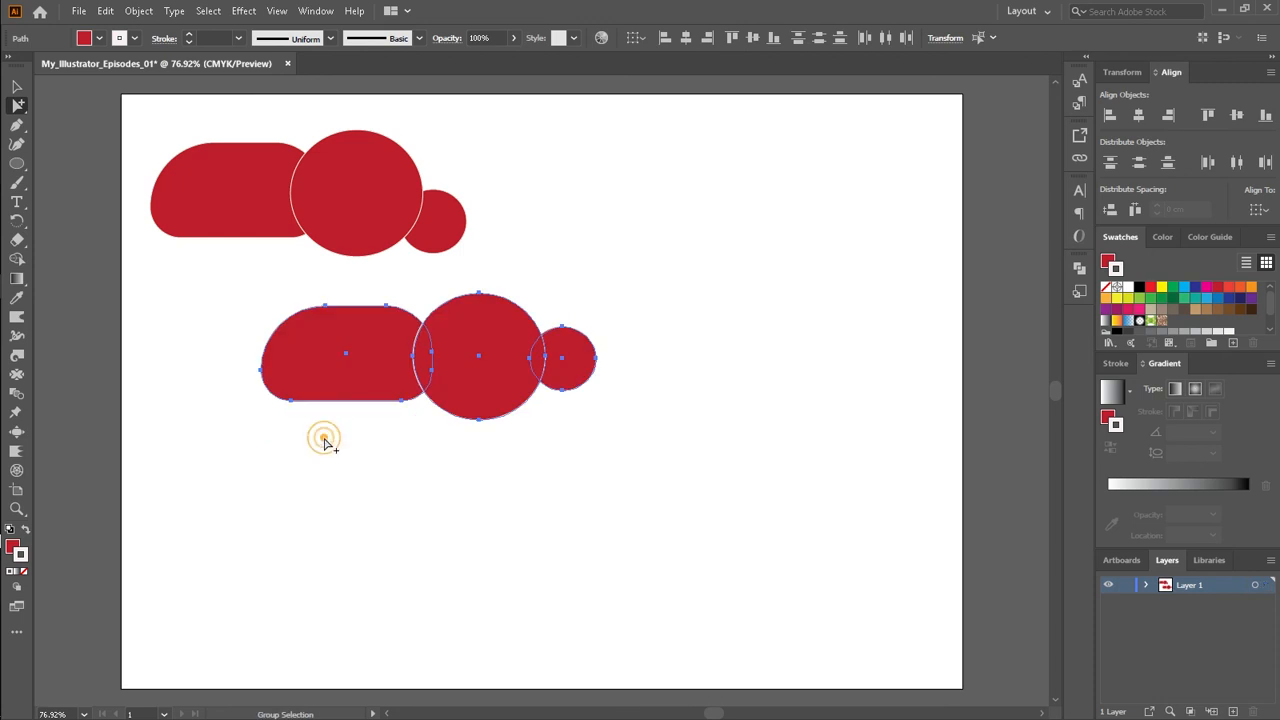
- Move only the lower rounded shape slightly down and right with the Selection tool, then deselect it
{"action": "left_click", "coordinate": [17, 87]}
{"action": "left_click", "coordinate": [265, 426]}
{"action": "left_click_drag", "start_coordinate": [372, 358], "coordinate": [378, 408]}
{"action": "left_click", "coordinate": [383, 474]}
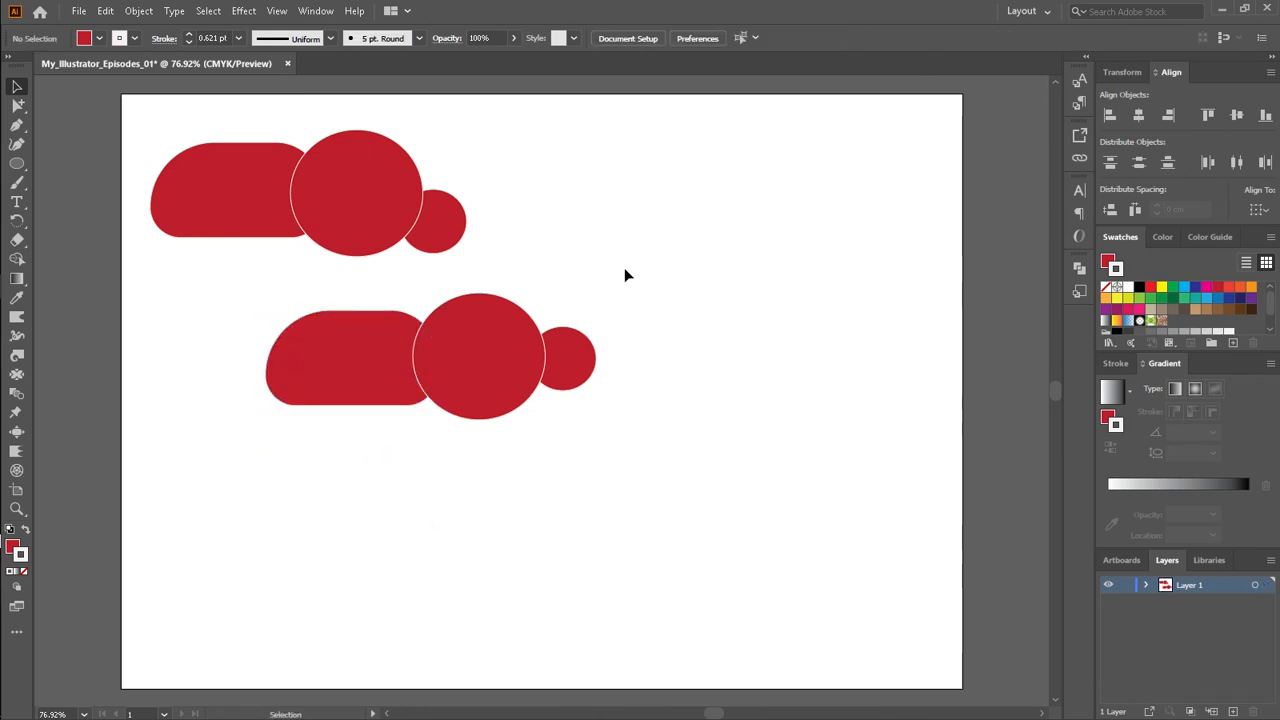
- Move the upper group as one object slightly right and down with the Selection tool, then deselect it
{"action": "left_click", "coordinate": [309, 222]}
{"action": "mouse_move", "coordinate": [309, 220]}
{"action": "left_mouse_down"}
{"action": "mouse_move", "coordinate": [649, 220]}
{"action": "mouse_move", "coordinate": [321, 219]}
{"action": "left_mouse_up"}
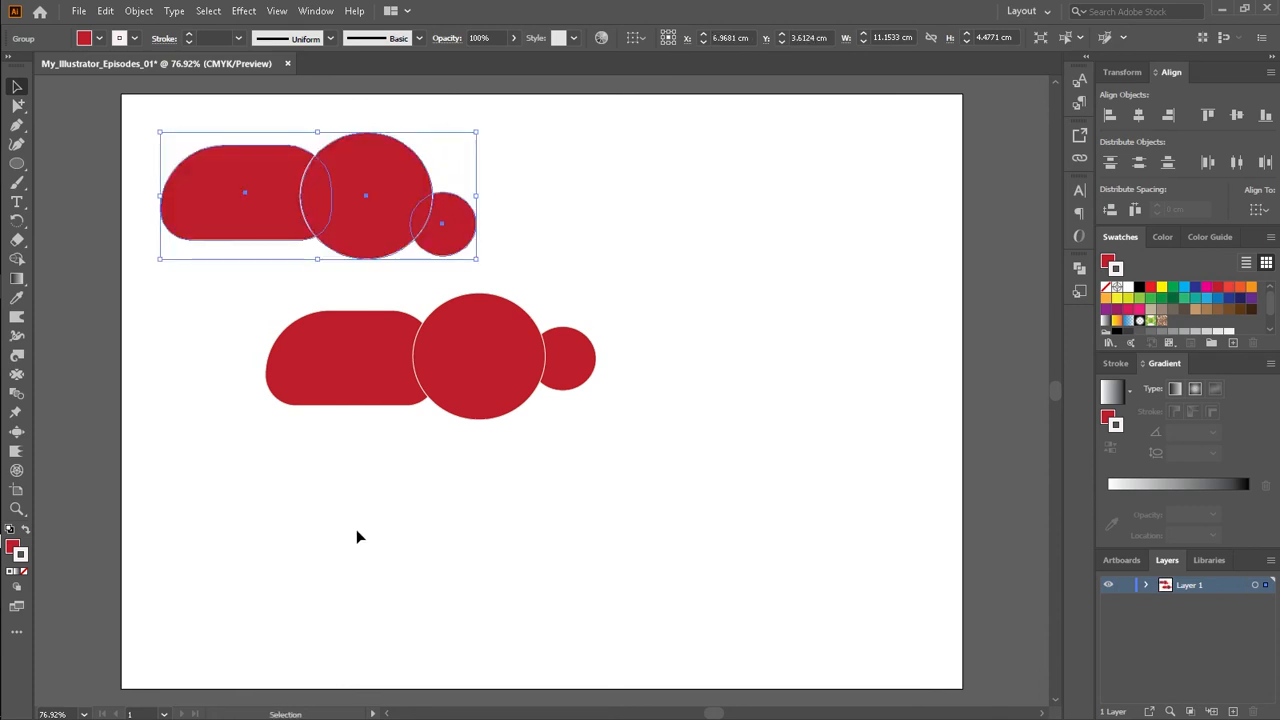
{"action": "left_click", "coordinate": [356, 525]}
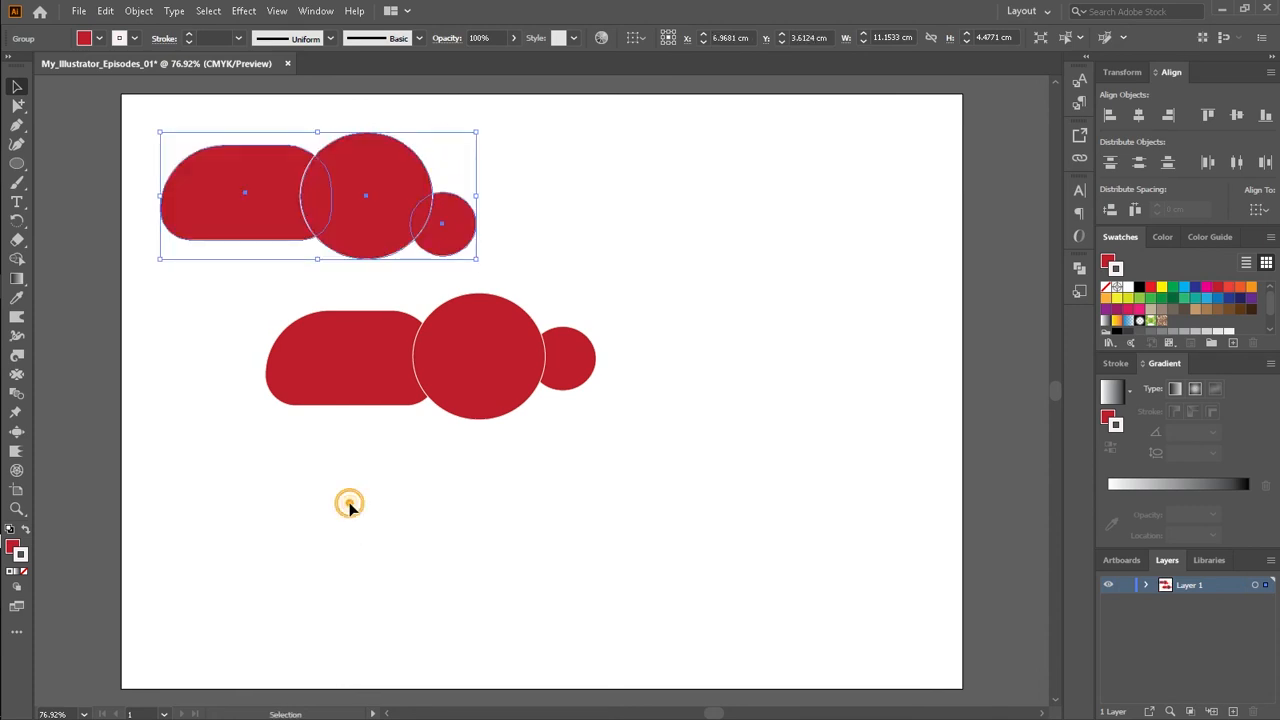
{"action": "left_click", "coordinate": [361, 249]}
{"action": "left_click_drag", "start_coordinate": [361, 249], "coordinate": [361, 257]}
{"action": "left_click", "coordinate": [271, 510]}
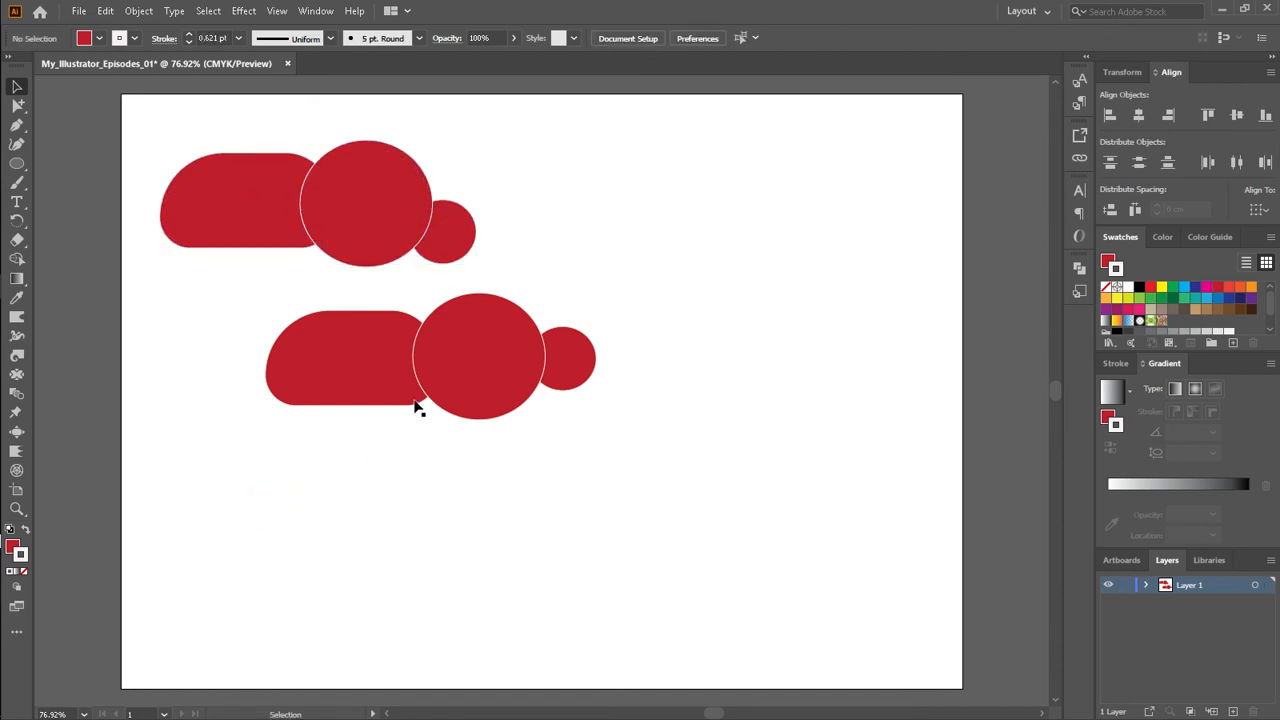
- Try moving the lower rounded shape down away from its circles, then undo the move and deselect
{"action": "left_click_drag", "start_coordinate": [384, 364], "coordinate": [408, 549]}
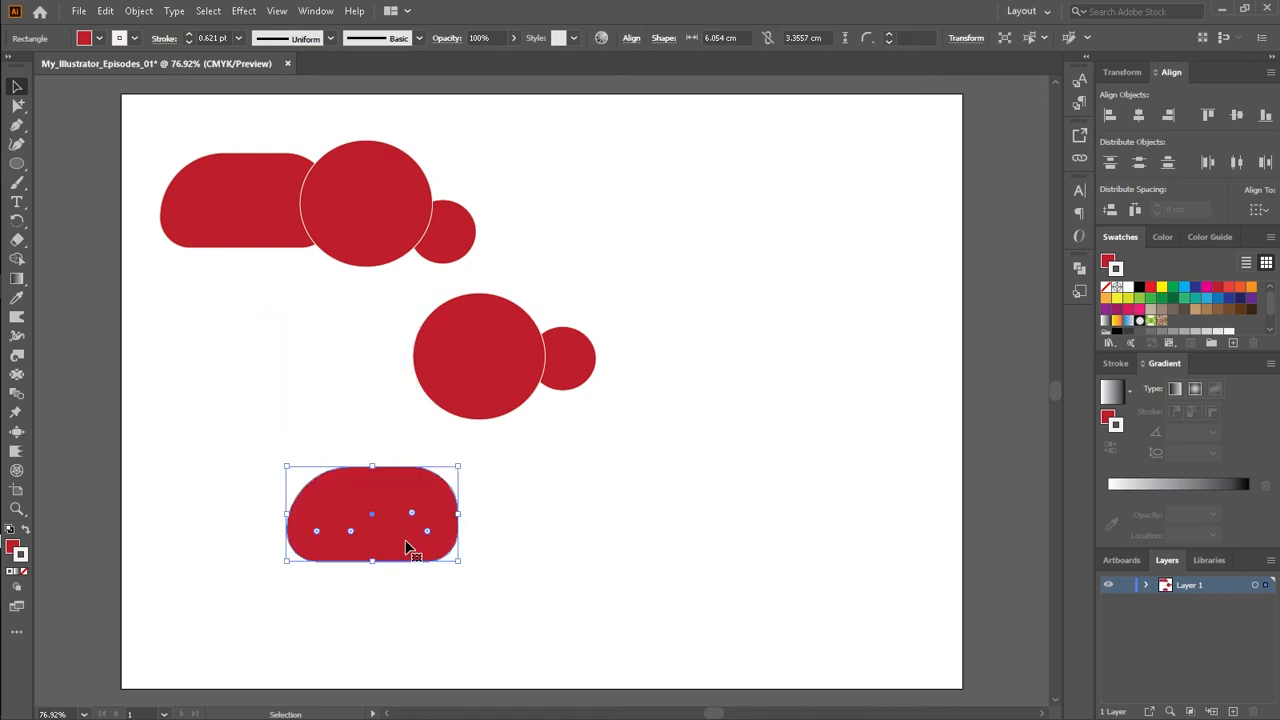
{"action": "key", "text": "ctrl+z"}
{"action": "left_click", "coordinate": [379, 531]}
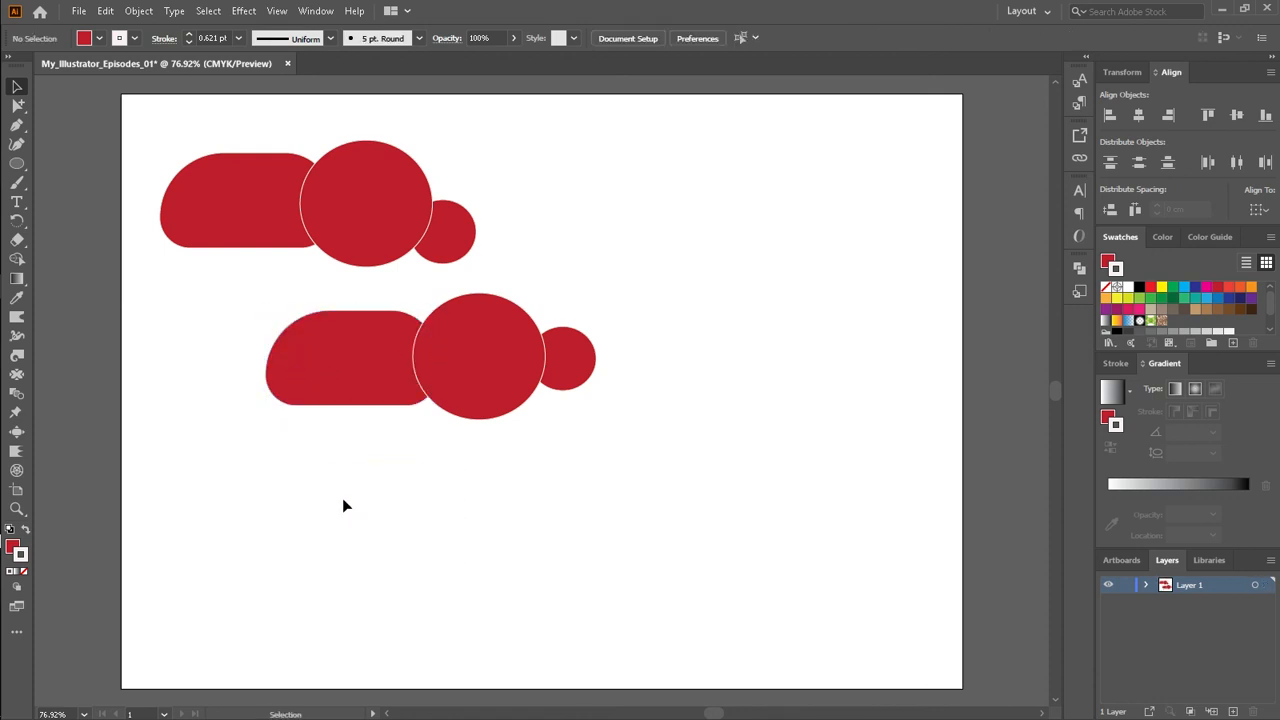
- Marquee-select the three ungrouped lower shapes, move them together to the right of the upper group, and deselect them
{"action": "left_click_drag", "start_coordinate": [236, 368], "coordinate": [627, 414]}
{"action": "left_click_drag", "start_coordinate": [508, 372], "coordinate": [772, 242]}
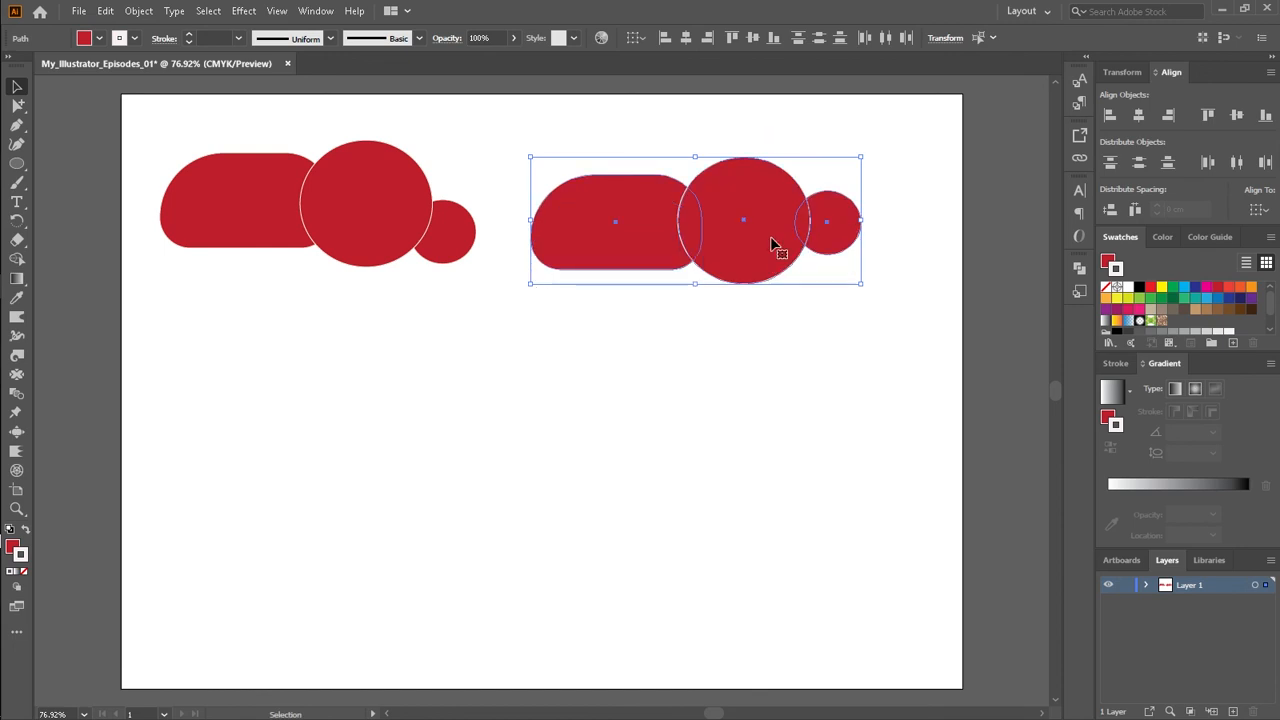
{"action": "left_click", "coordinate": [609, 412]}
- Try moving the rounded shape of the ungrouped set down on its own, then undo the move
{"action": "left_click_drag", "start_coordinate": [650, 259], "coordinate": [603, 380]}
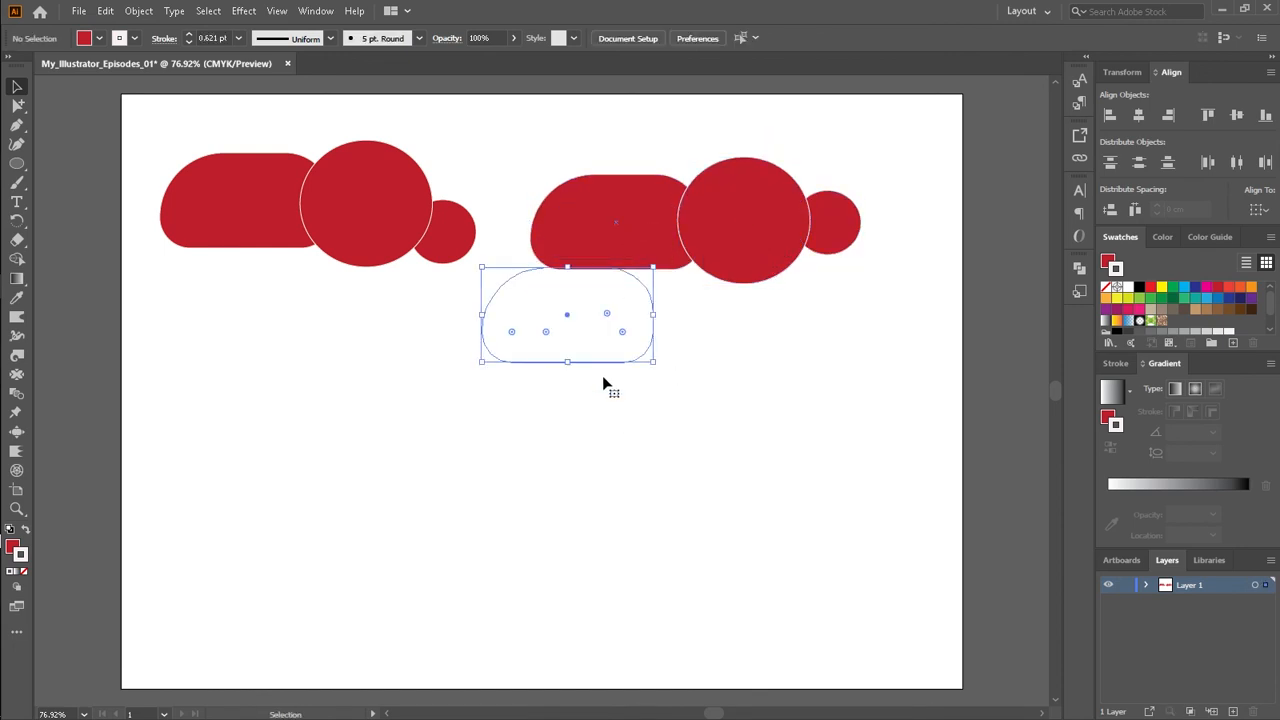
{"action": "left_click_drag", "start_coordinate": [560, 200], "coordinate": [670, 289]}
{"action": "key", "text": "ctrl+z"}
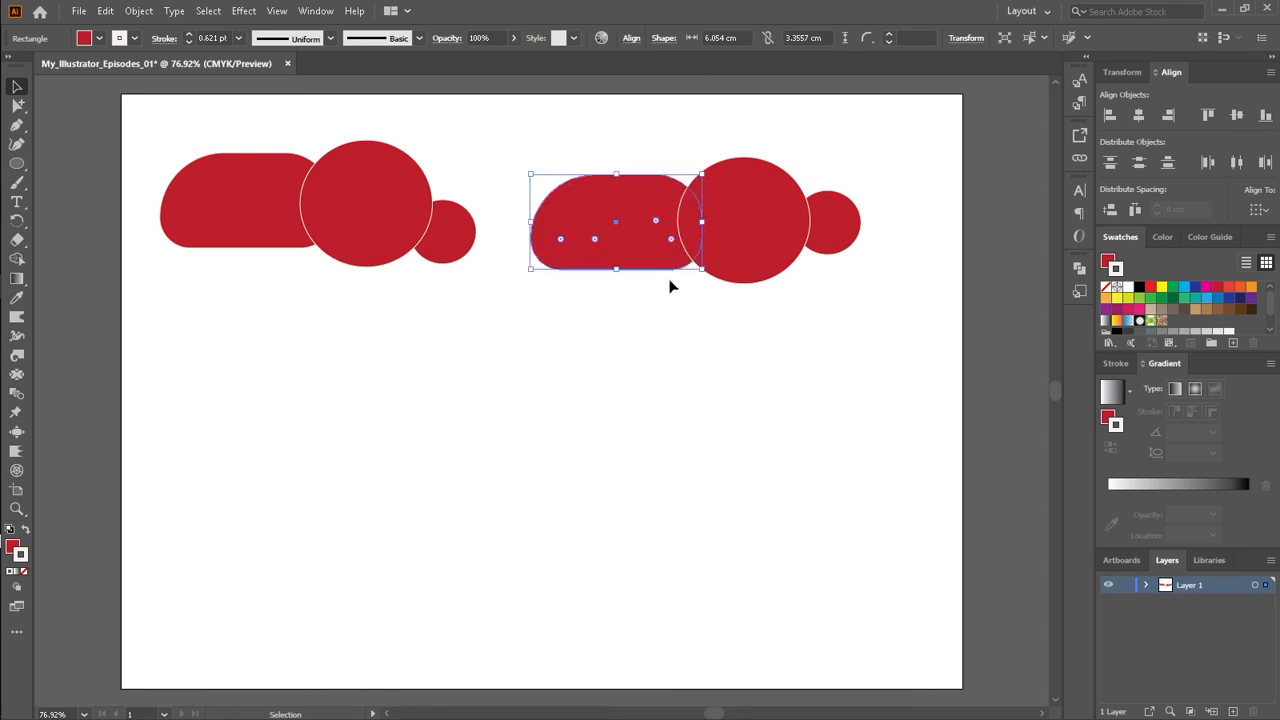
- Marquee-select only the rounded shape and large circle of the ungrouped set, then deselect them
{"action": "left_click", "coordinate": [607, 143]}
{"action": "left_click_drag", "start_coordinate": [607, 143], "coordinate": [784, 270]}
{"action": "left_click", "coordinate": [666, 431]}
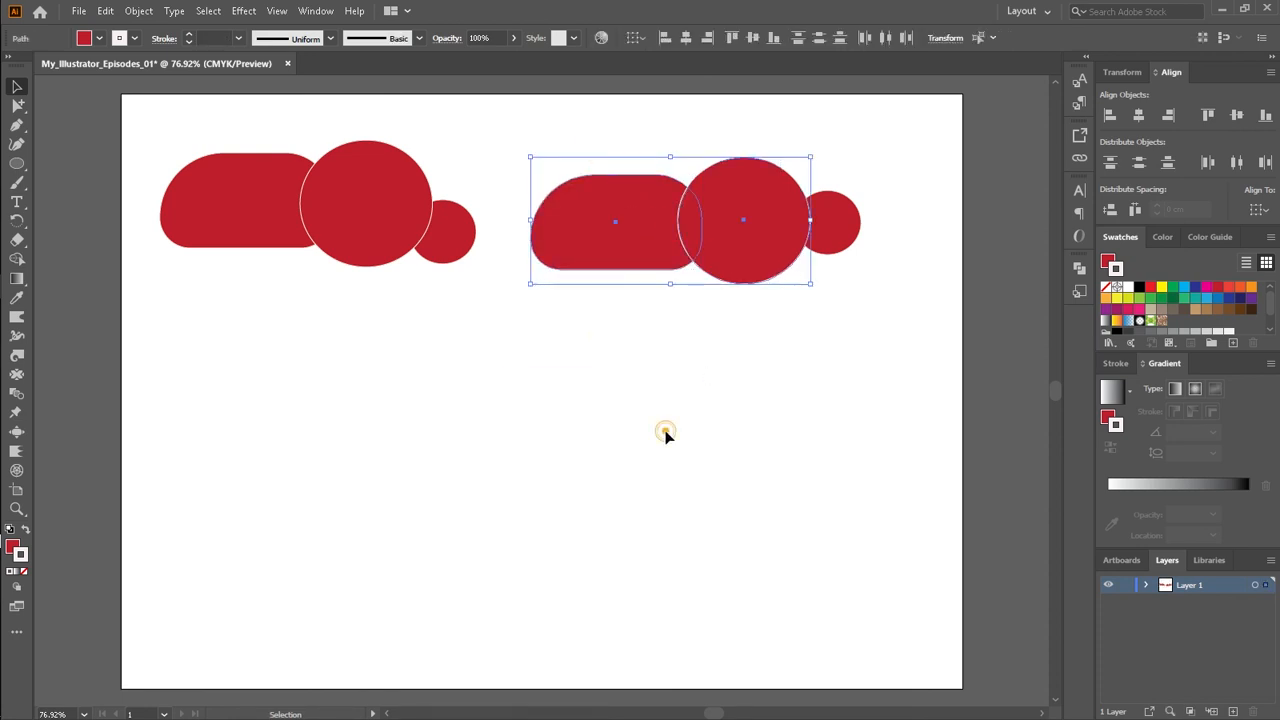
- Marquee-select all three ungrouped shapes, move them back below the upper group, and deselect them
{"action": "left_click_drag", "start_coordinate": [594, 172], "coordinate": [858, 287]}
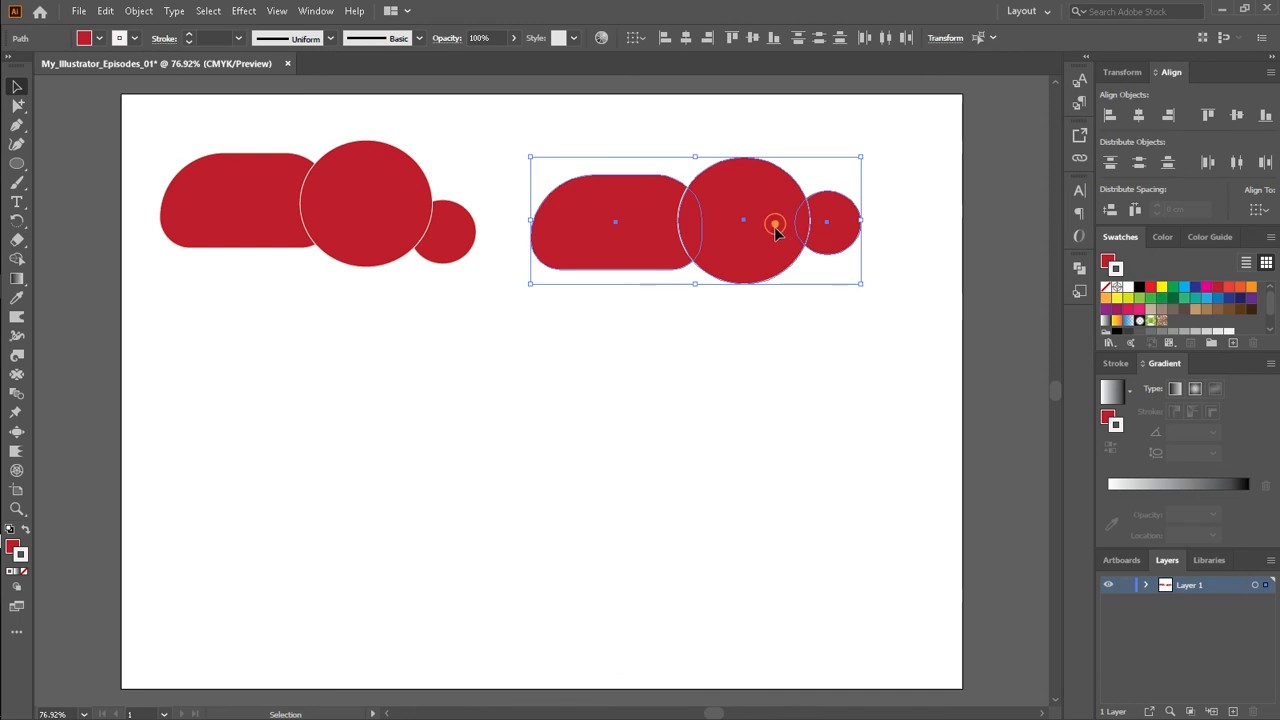
{"action": "left_click_drag", "start_coordinate": [771, 223], "coordinate": [465, 352]}
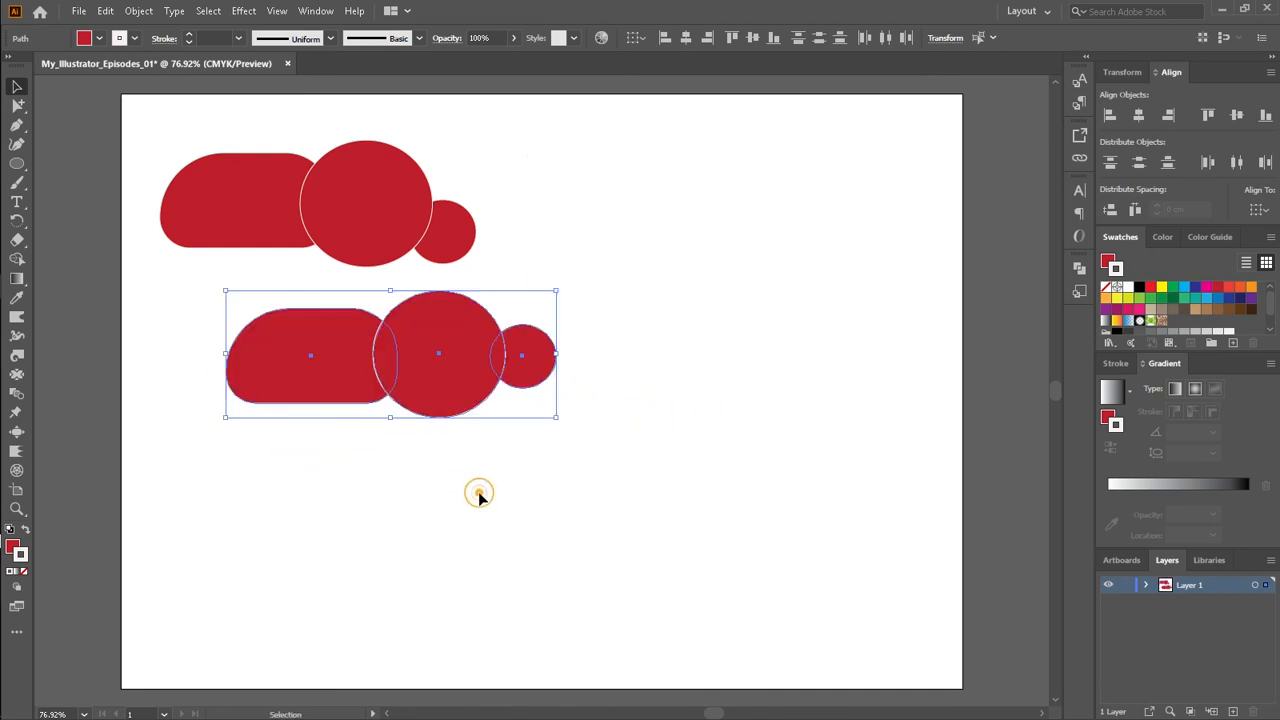
{"action": "left_click", "coordinate": [470, 493]}
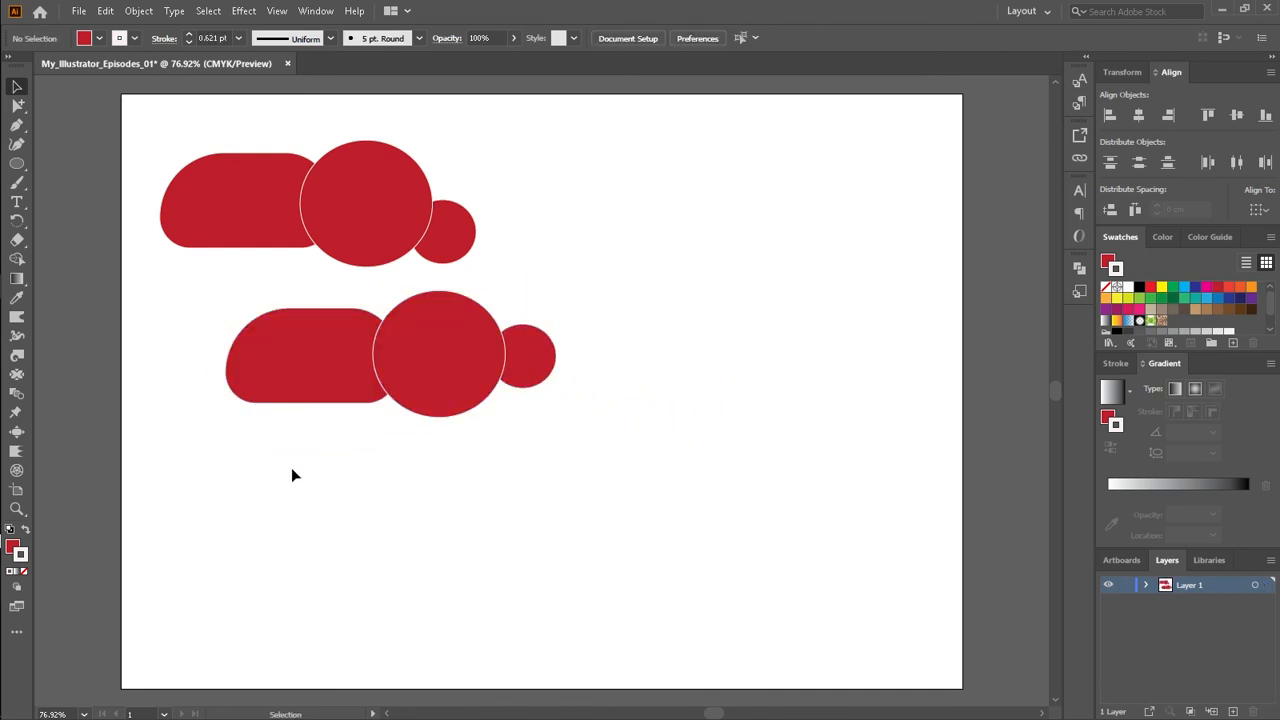
- Select the three lower shapes with the Group Selection tool and move them slightly down and left
{"action": "left_click_drag", "start_coordinate": [18, 105], "coordinate": [80, 129]}
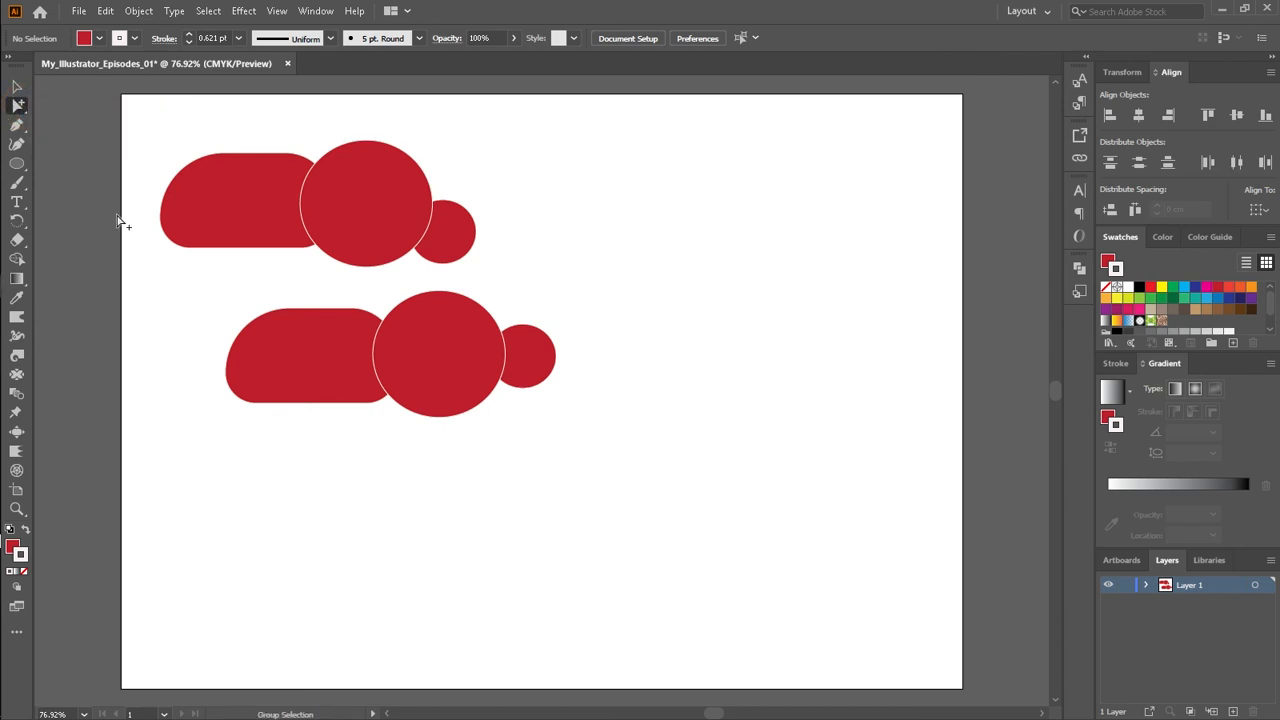
{"action": "left_click_drag", "start_coordinate": [197, 318], "coordinate": [554, 443]}
{"action": "mouse_move", "coordinate": [460, 380]}
{"action": "left_mouse_down"}
{"action": "mouse_move", "coordinate": [640, 416]}
{"action": "mouse_move", "coordinate": [747, 240]}
{"action": "mouse_move", "coordinate": [678, 332]}
{"action": "mouse_move", "coordinate": [450, 393]}
{"action": "left_mouse_up"}
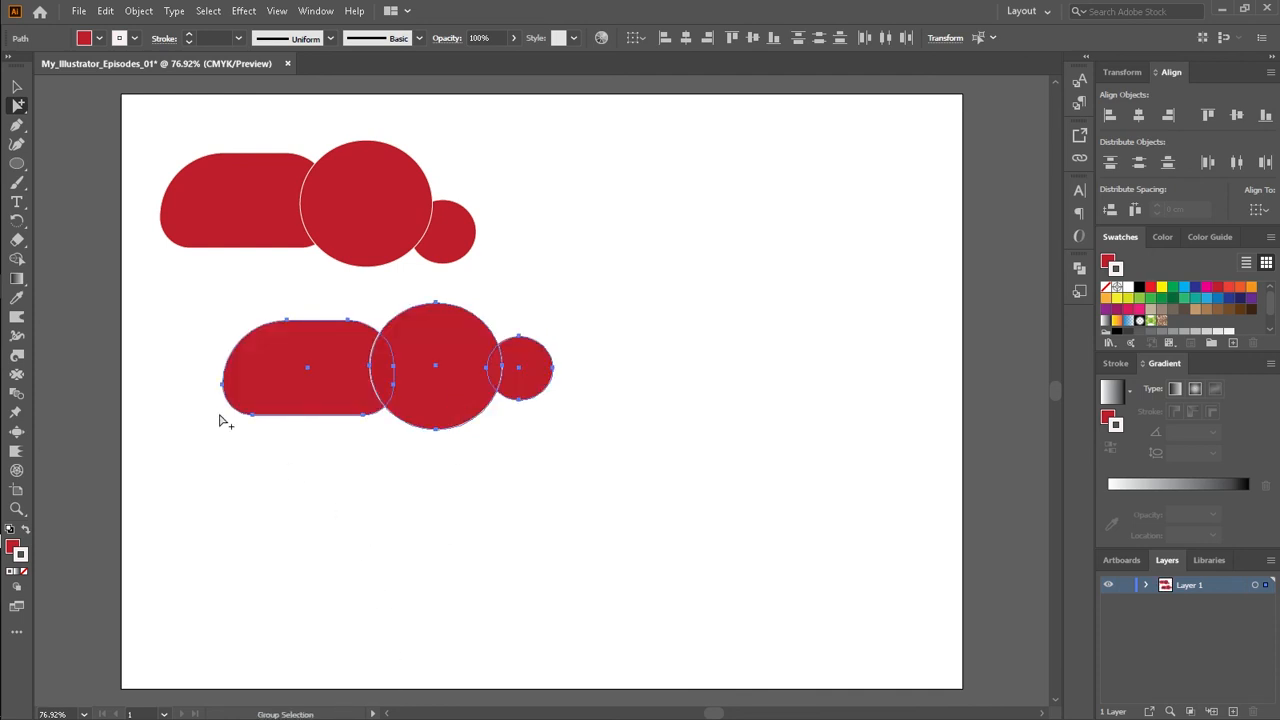
- Demonstrate the Lasso tool with several freehand selection loops in the empty area right of the lower shapes
{"action": "left_click_drag", "start_coordinate": [16, 106], "coordinate": [100, 144]}
{"action": "left_click_drag", "start_coordinate": [589, 451], "coordinate": [633, 355]}
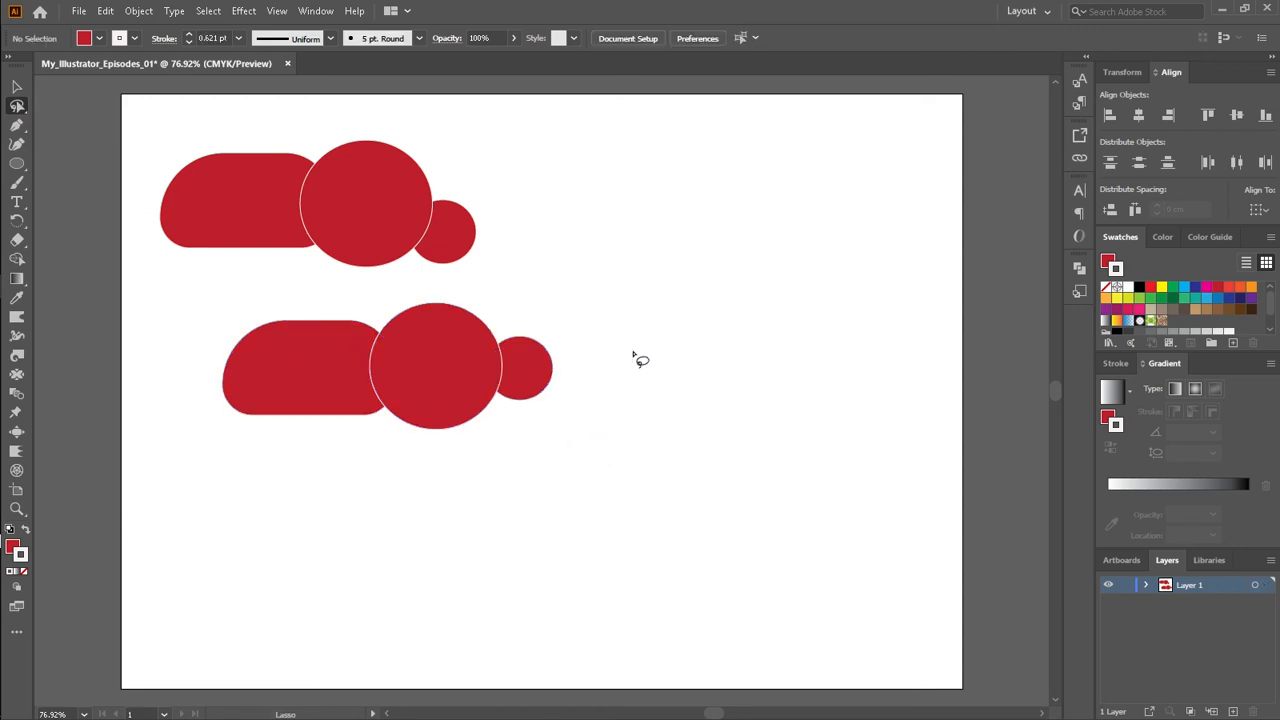
{"action": "left_click_drag", "start_coordinate": [628, 450], "coordinate": [652, 335]}
{"action": "left_click_drag", "start_coordinate": [580, 487], "coordinate": [646, 282]}
{"action": "left_click_drag", "start_coordinate": [612, 455], "coordinate": [677, 280]}
- Duplicate the three ungrouped shapes as a third row below and to the right, then shift the copy slightly left and down
{"action": "left_click", "coordinate": [15, 86]}
{"action": "left_click_drag", "start_coordinate": [149, 177], "coordinate": [183, 200]}
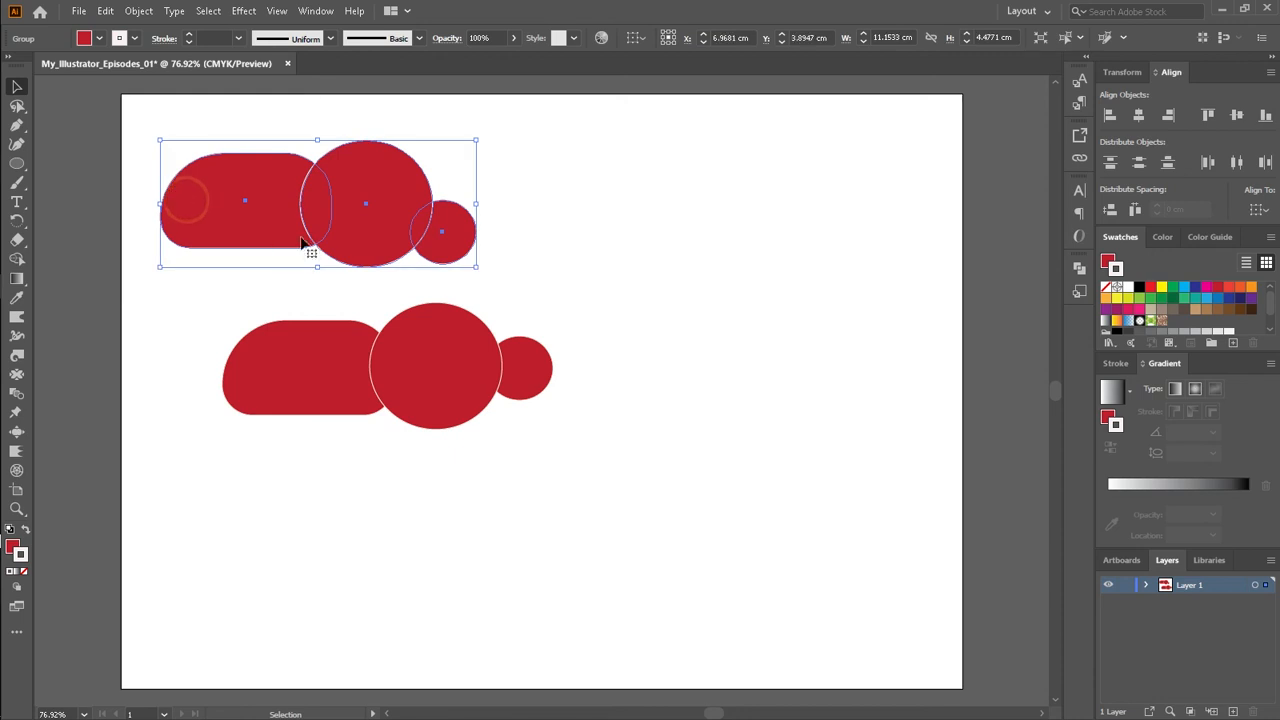
{"action": "left_click", "coordinate": [468, 412]}
{"action": "left_click_drag", "start_coordinate": [287, 481], "coordinate": [710, 528]}
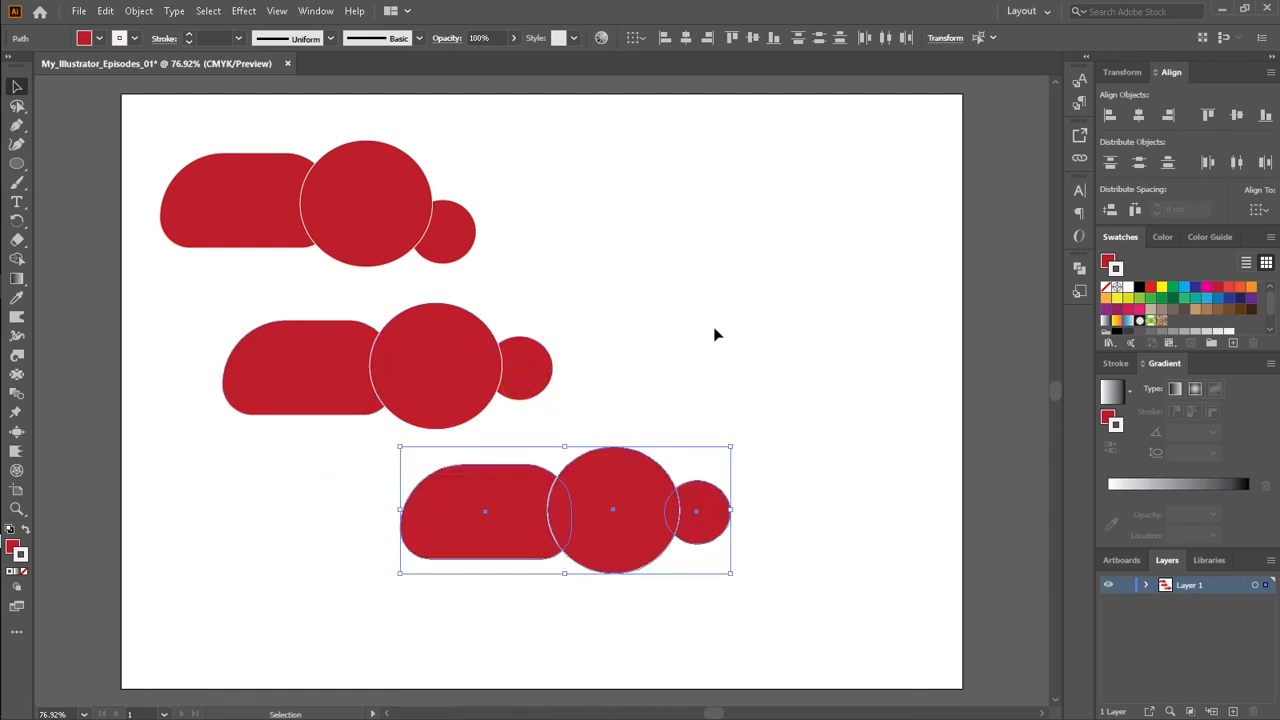
{"action": "left_click", "coordinate": [714, 323]}
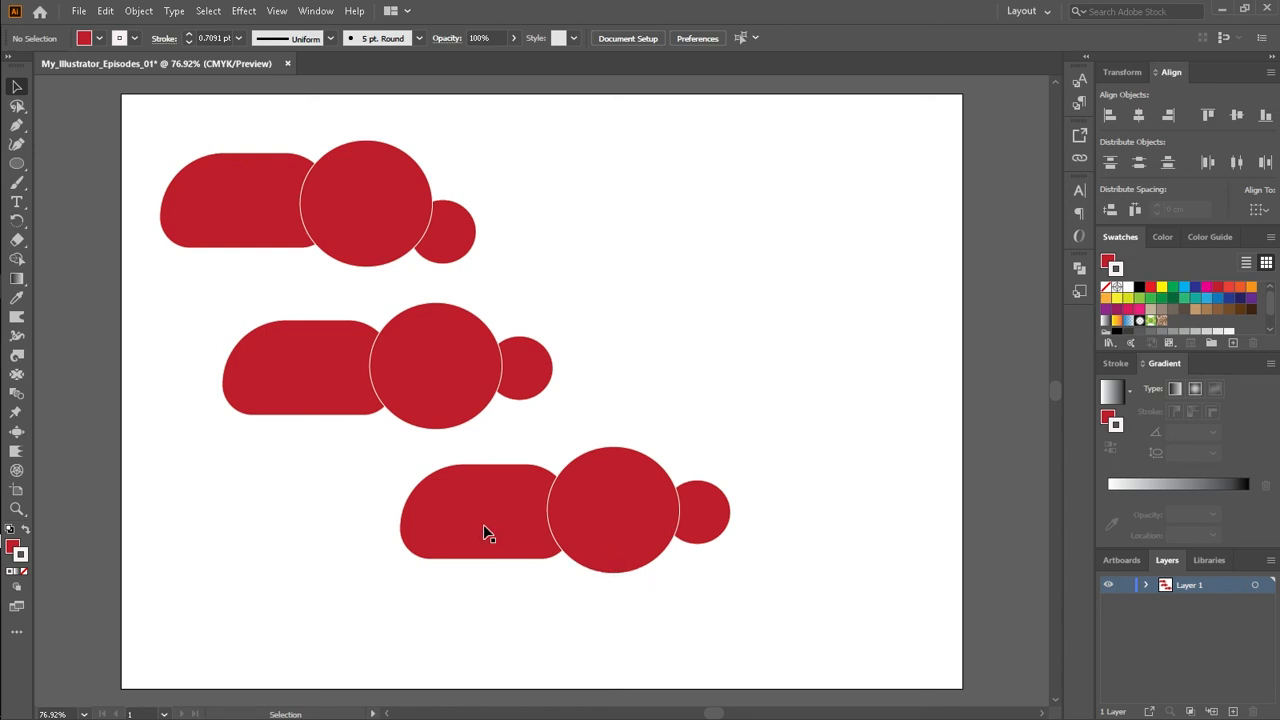
{"action": "left_click_drag", "start_coordinate": [359, 514], "coordinate": [662, 538]}
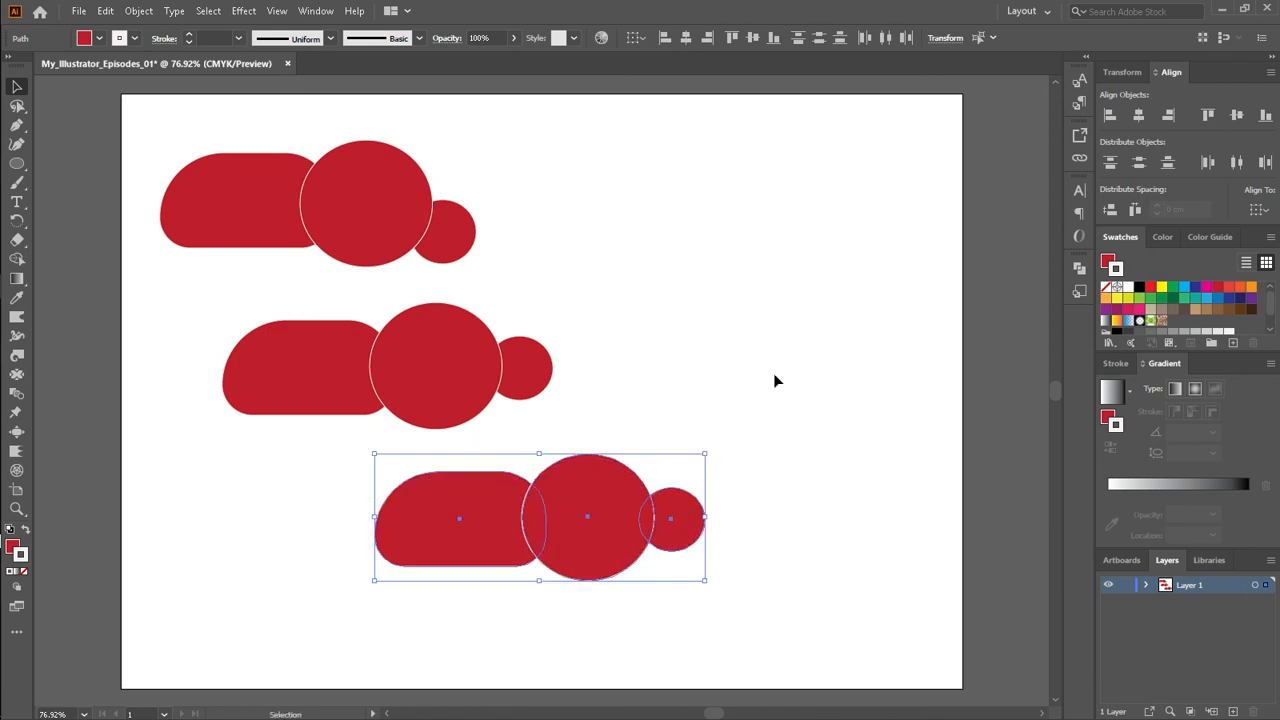
{"action": "left_click", "coordinate": [781, 366]}
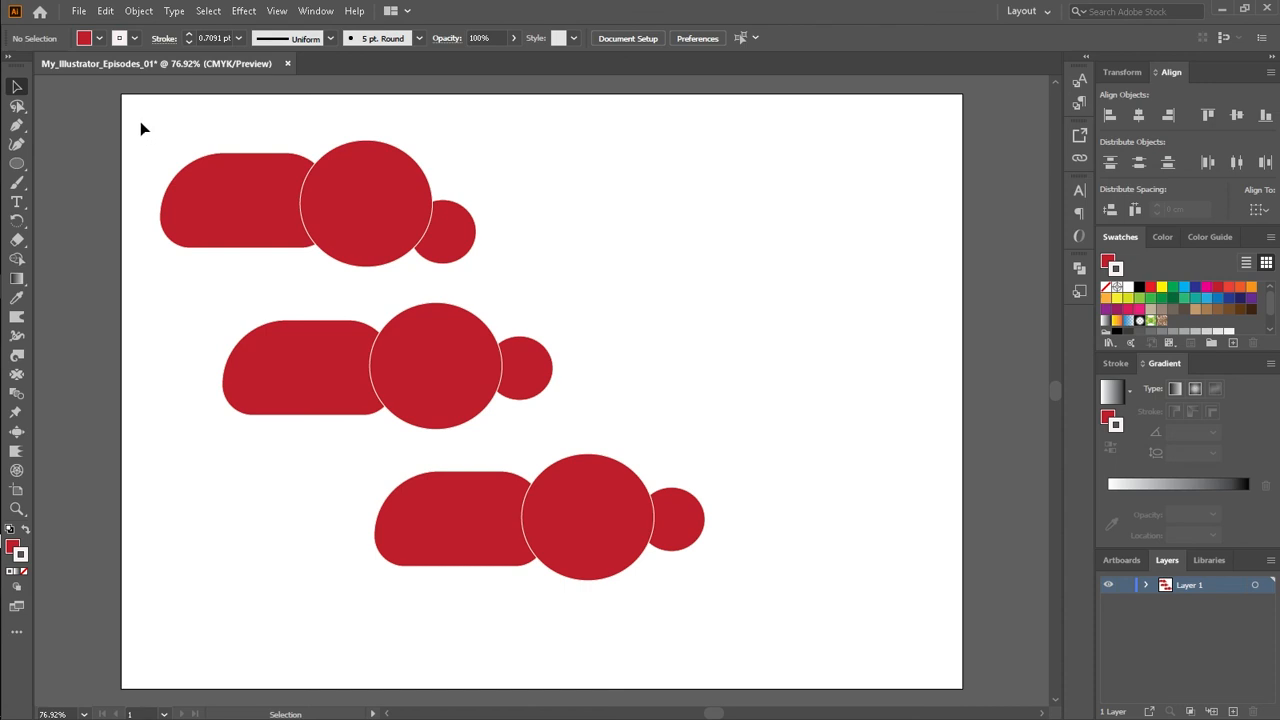
- Marquee-select all three rows of shapes, move them together slightly down and right, and deselect them
{"action": "left_click_drag", "start_coordinate": [140, 121], "coordinate": [778, 622]}
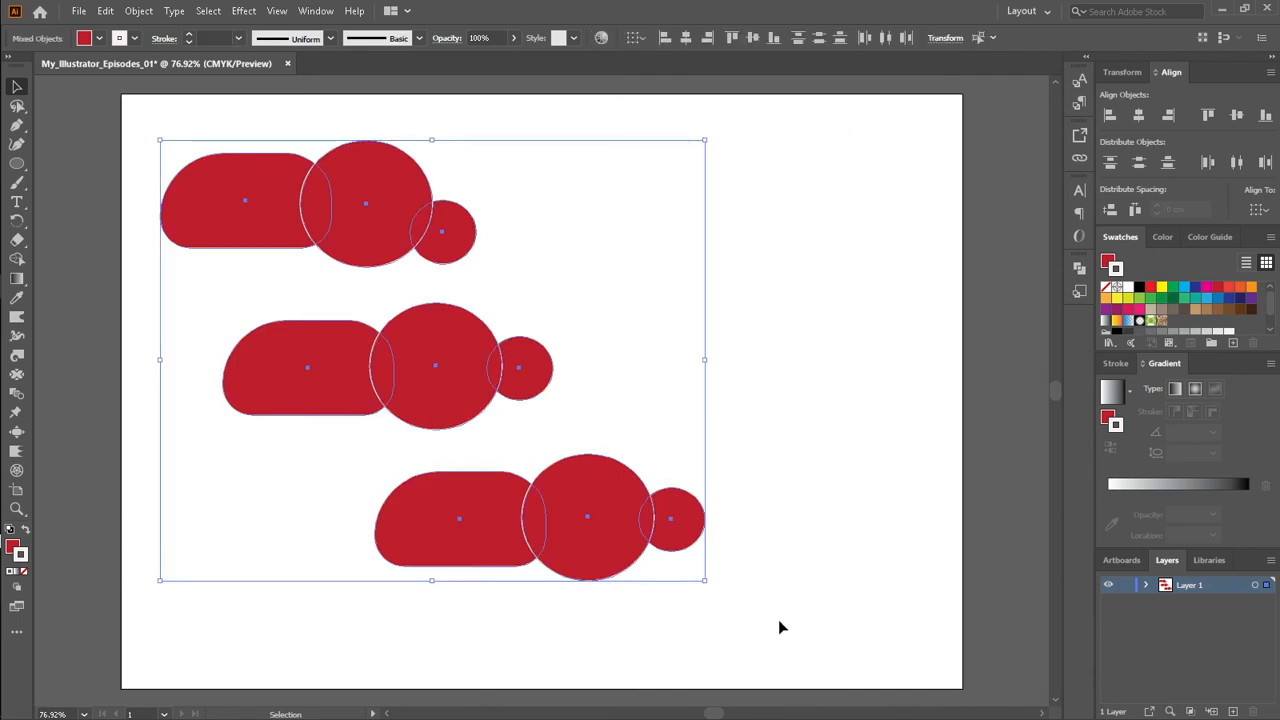
{"action": "mouse_move", "coordinate": [629, 539]}
{"action": "left_mouse_down"}
{"action": "mouse_move", "coordinate": [727, 503]}
{"action": "mouse_move", "coordinate": [634, 553]}
{"action": "left_mouse_up"}
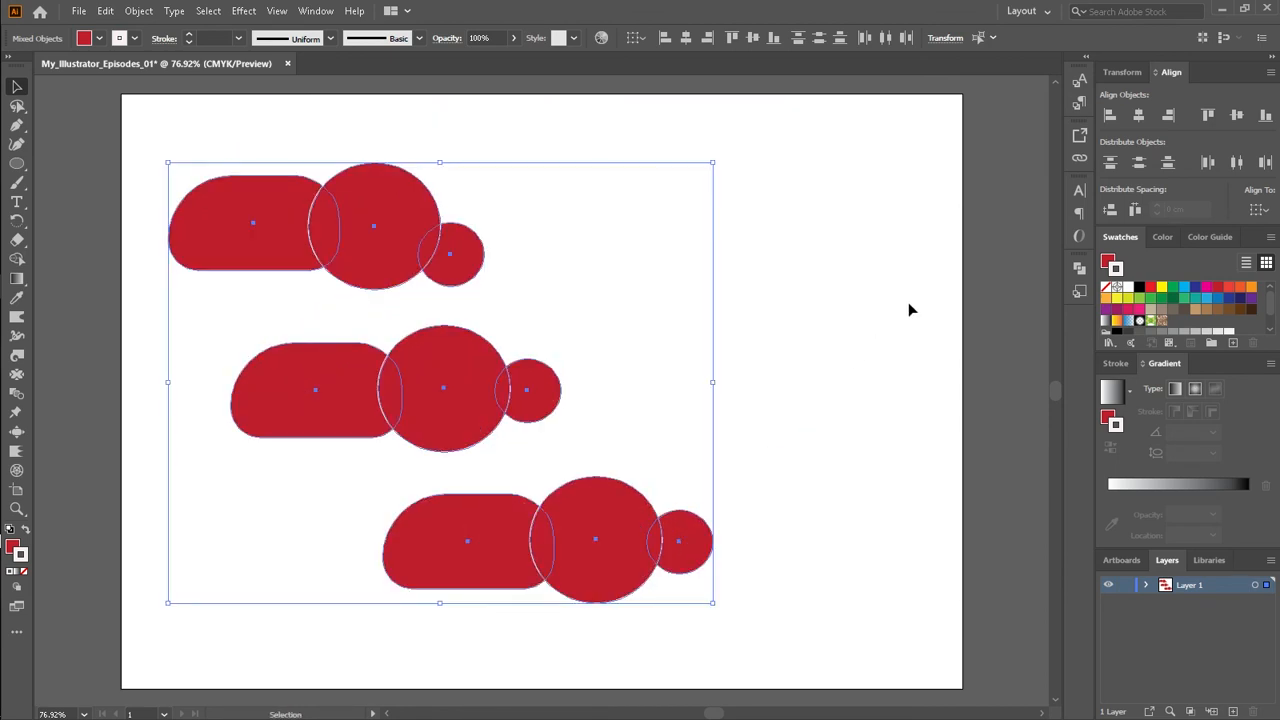
{"action": "left_click", "coordinate": [787, 316]}
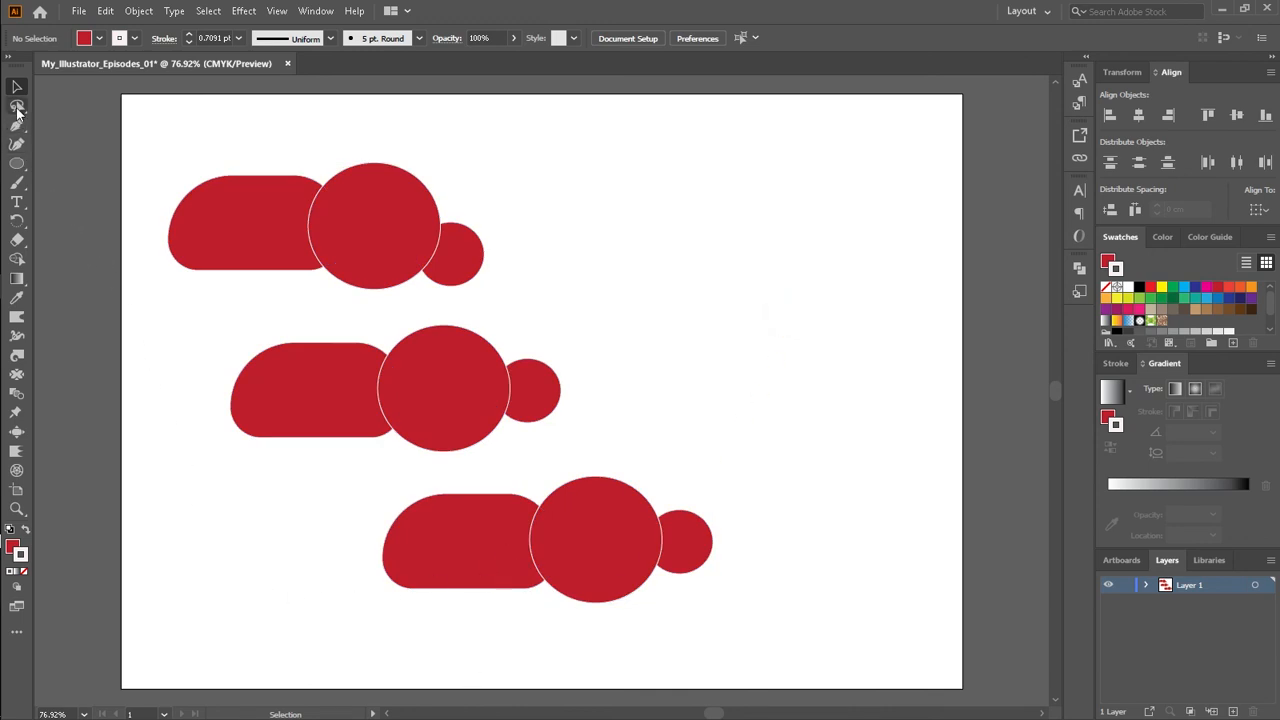
- Select the shapes in all three rows with one freehand Lasso tool outline
{"action": "mouse_move", "coordinate": [16, 112]}
{"action": "left_mouse_down"}
{"action": "mouse_move", "coordinate": [88, 132]}
{"action": "mouse_move", "coordinate": [83, 144]}
{"action": "left_mouse_up"}
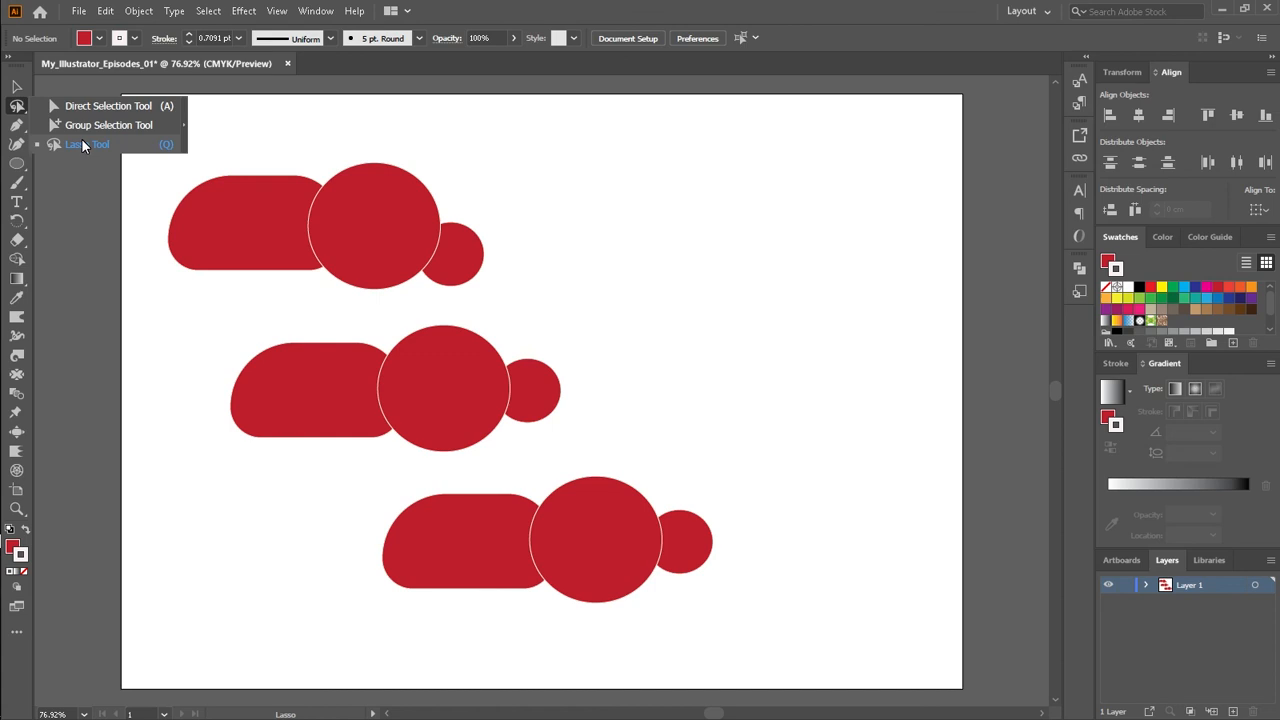
{"action": "left_click", "coordinate": [83, 146]}
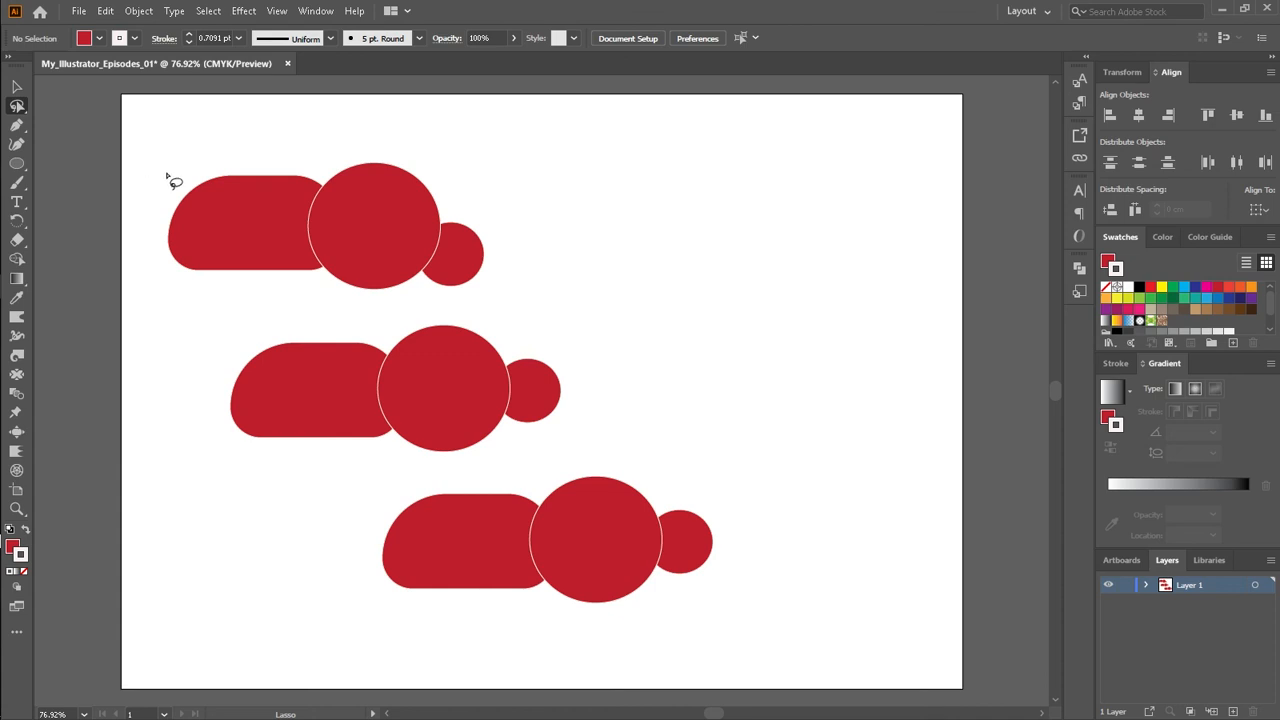
{"action": "mouse_move", "coordinate": [155, 141]}
{"action": "left_mouse_down"}
{"action": "mouse_move", "coordinate": [335, 165]}
{"action": "mouse_move", "coordinate": [470, 141]}
{"action": "mouse_move", "coordinate": [534, 181]}
{"action": "mouse_move", "coordinate": [795, 453]}
{"action": "mouse_move", "coordinate": [806, 535]}
{"action": "mouse_move", "coordinate": [790, 582]}
{"action": "mouse_move", "coordinate": [676, 643]}
{"action": "mouse_move", "coordinate": [571, 663]}
{"action": "mouse_move", "coordinate": [381, 636]}
{"action": "mouse_move", "coordinate": [290, 583]}
{"action": "mouse_move", "coordinate": [292, 512]}
{"action": "mouse_move", "coordinate": [229, 484]}
{"action": "mouse_move", "coordinate": [187, 429]}
{"action": "mouse_move", "coordinate": [180, 294]}
{"action": "mouse_move", "coordinate": [156, 237]}
{"action": "mouse_move", "coordinate": [168, 141]}
{"action": "left_mouse_up"}
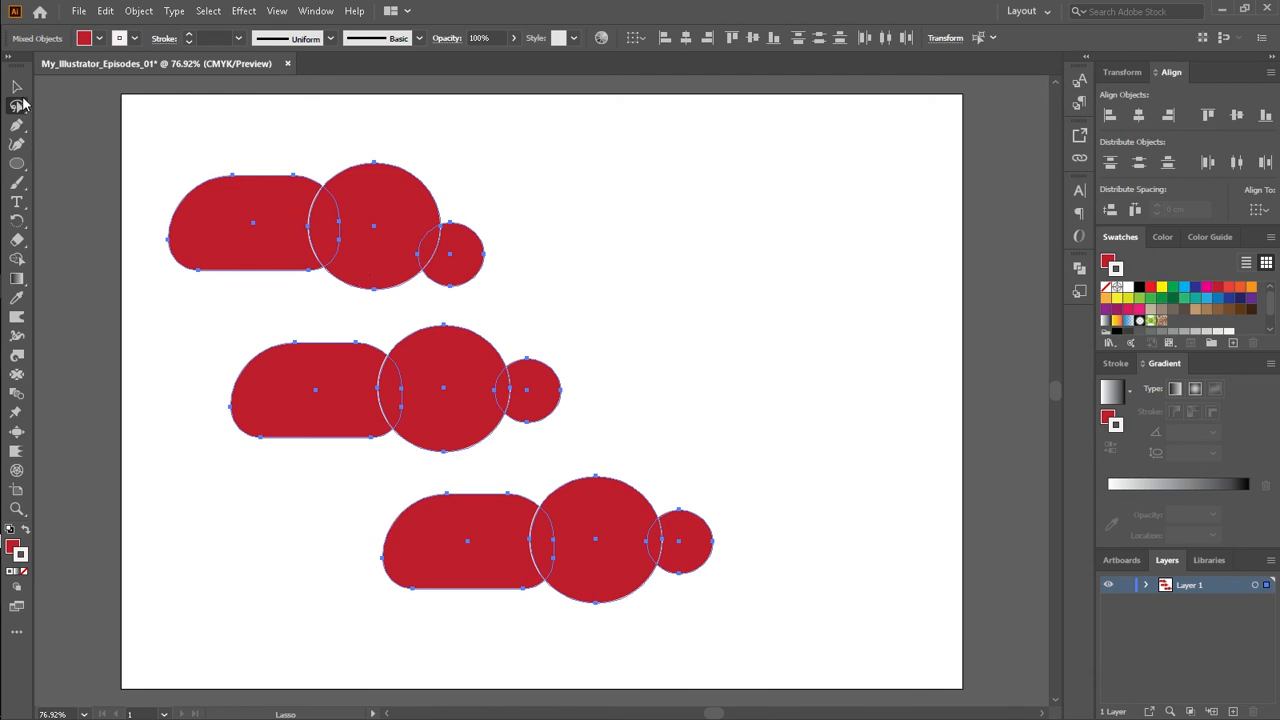
- Move the three selected rows of shapes together to the right and slightly down with the Selection tool, then deselect them
{"action": "left_click", "coordinate": [16, 87]}
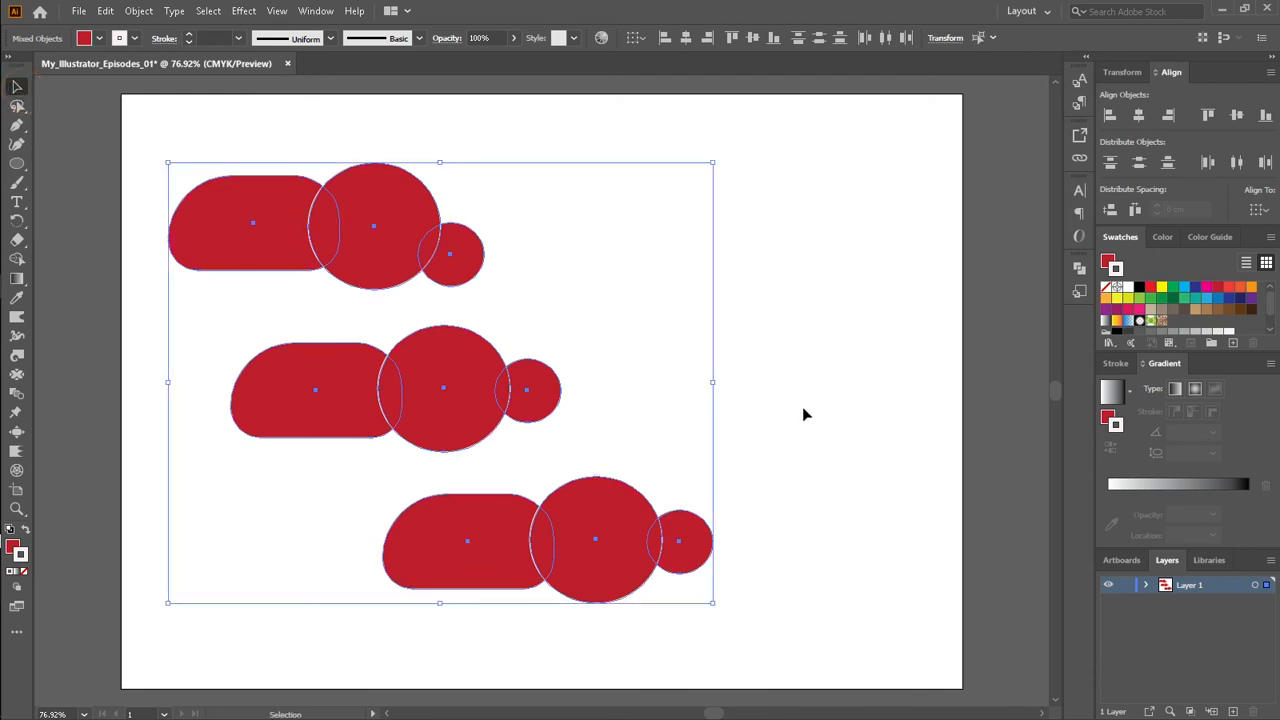
{"action": "left_click_drag", "start_coordinate": [606, 576], "coordinate": [697, 584]}
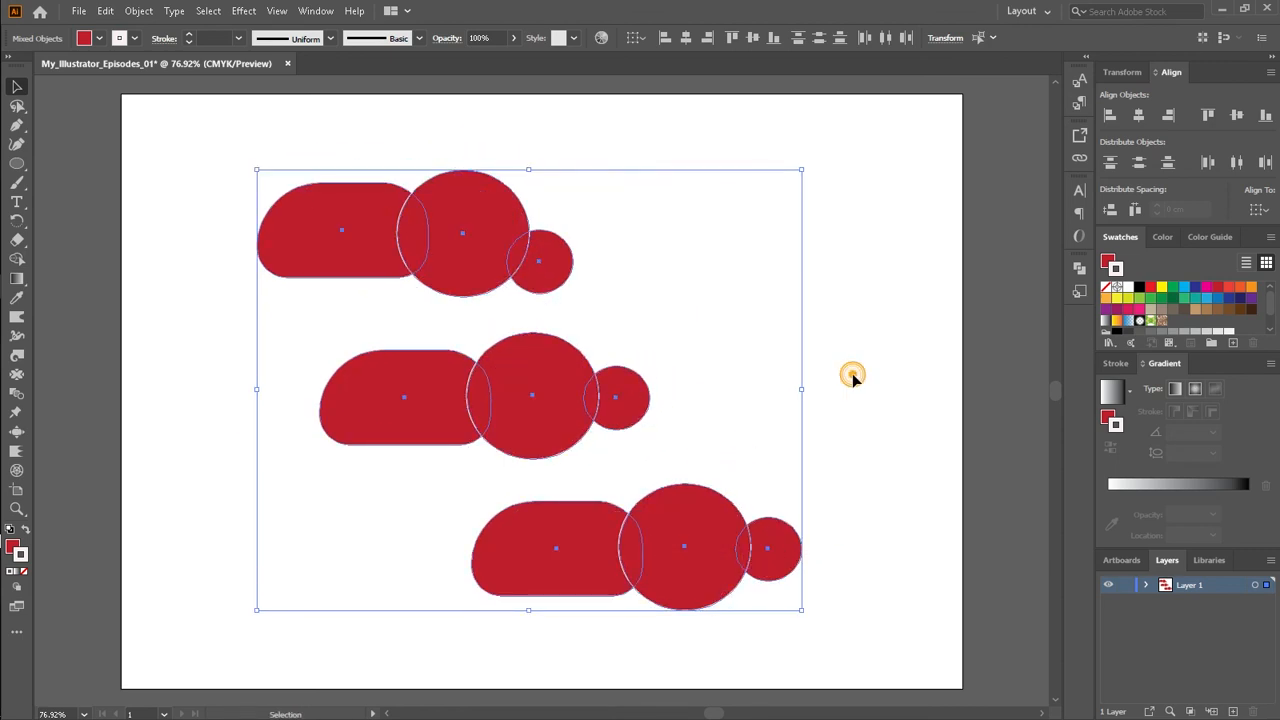
{"action": "left_click", "coordinate": [850, 372]}
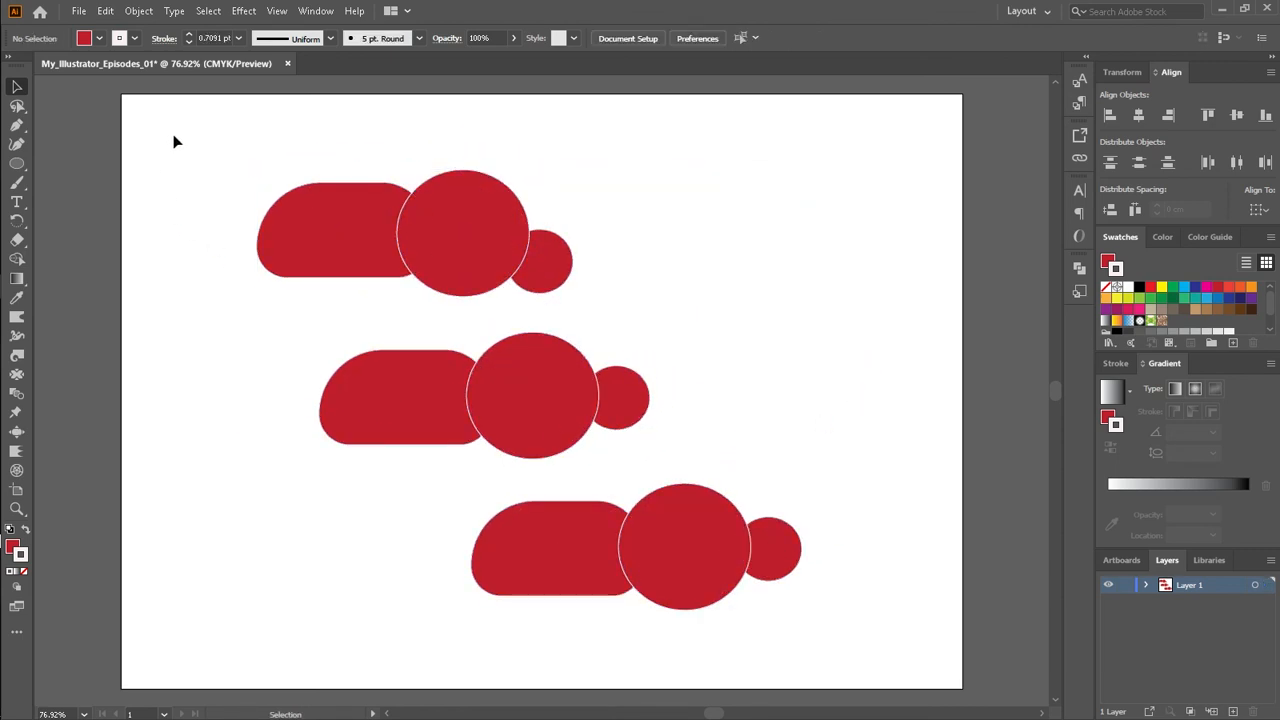
- Marquee-select all three rows with the Selection tool, shift them together very slightly up and right, and deselect them
{"action": "left_click_drag", "start_coordinate": [184, 146], "coordinate": [896, 647]}
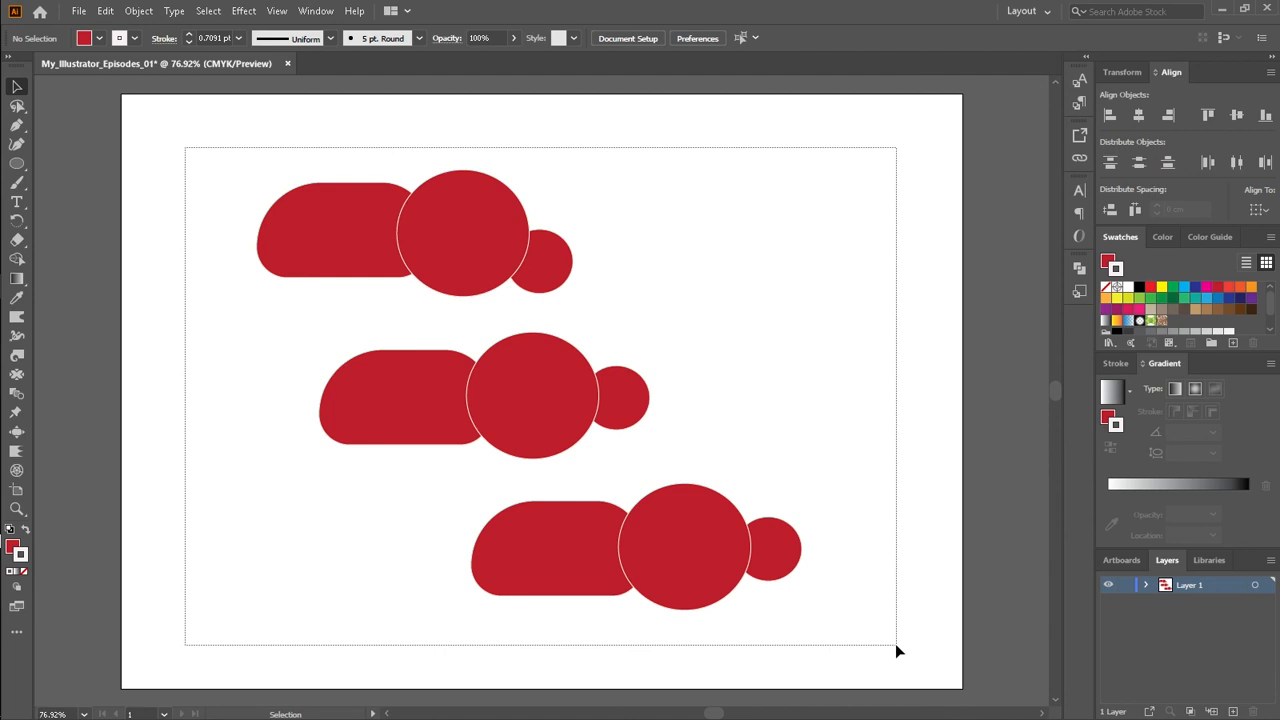
{"action": "left_click_drag", "start_coordinate": [896, 645], "coordinate": [896, 645]}
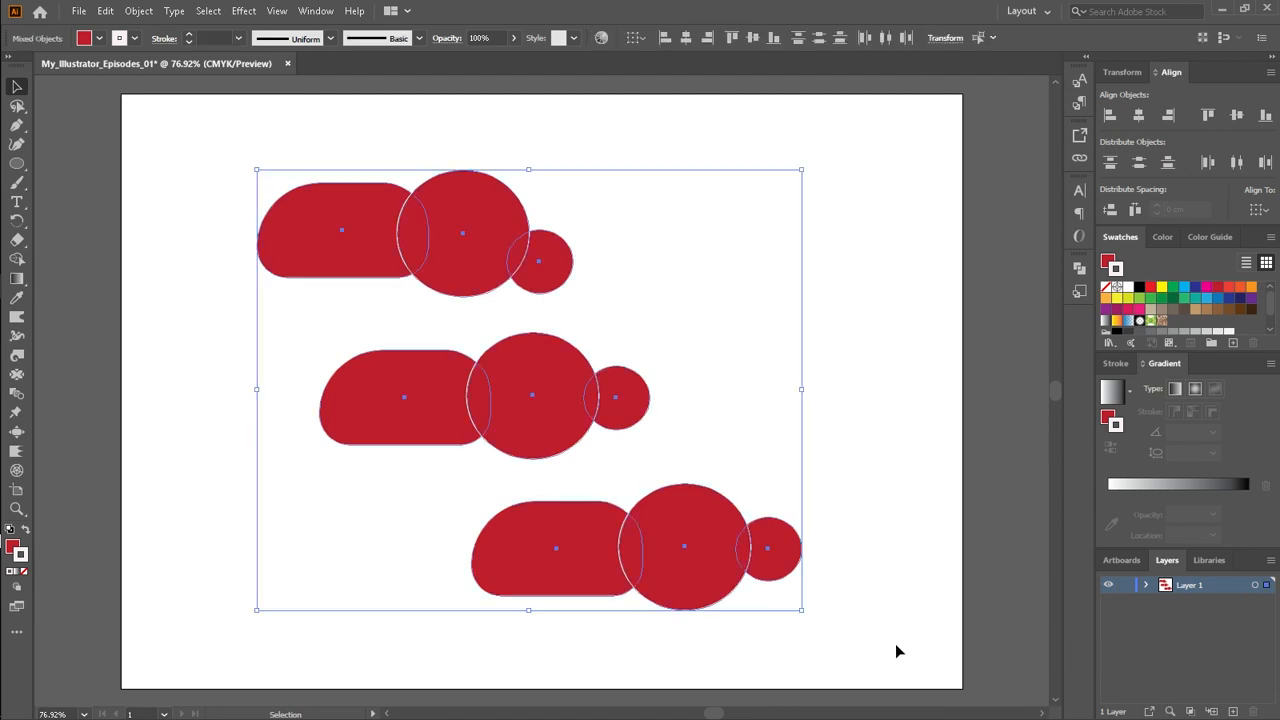
{"action": "mouse_move", "coordinate": [707, 564]}
{"action": "left_mouse_down"}
{"action": "mouse_move", "coordinate": [728, 557]}
{"action": "mouse_move", "coordinate": [691, 534]}
{"action": "mouse_move", "coordinate": [616, 570]}
{"action": "mouse_move", "coordinate": [857, 560]}
{"action": "mouse_move", "coordinate": [737, 514]}
{"action": "mouse_move", "coordinate": [712, 566]}
{"action": "left_mouse_up"}
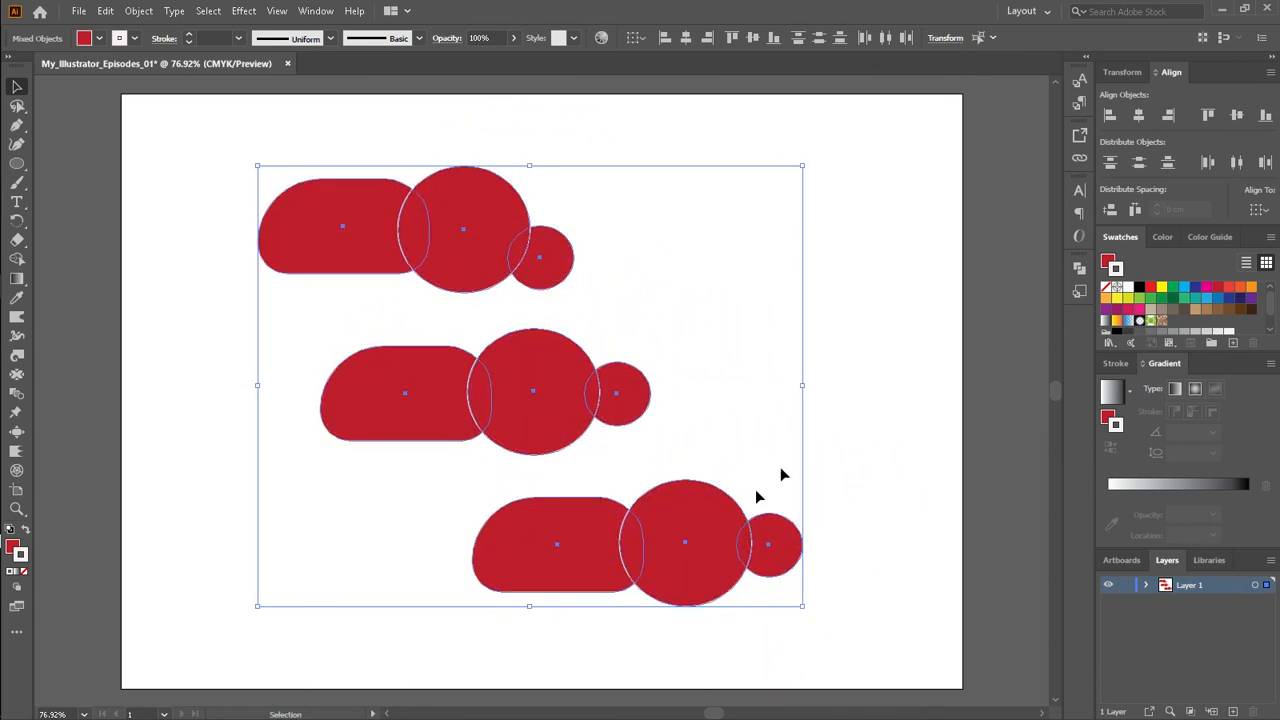
{"action": "left_click", "coordinate": [854, 406]}
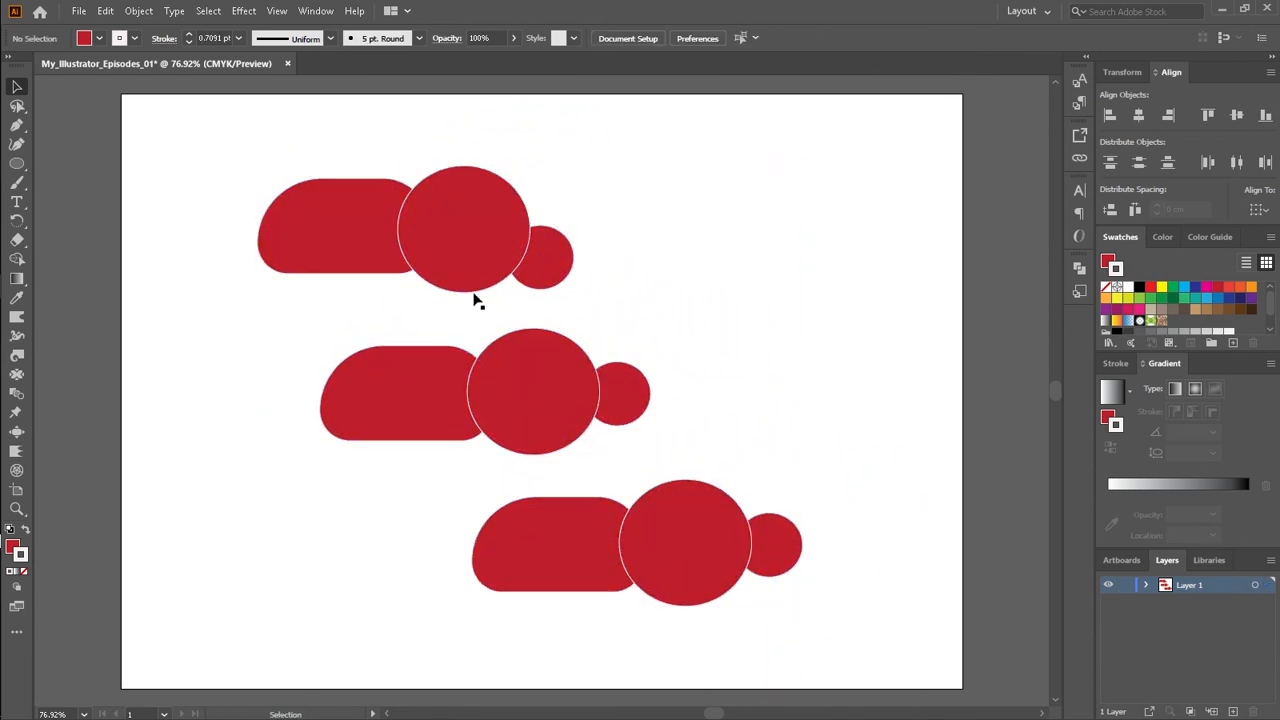
- Select only the upper two rows with a freehand Lasso outline, nudge them slightly up and left, and deselect them
{"action": "left_click", "coordinate": [20, 106]}
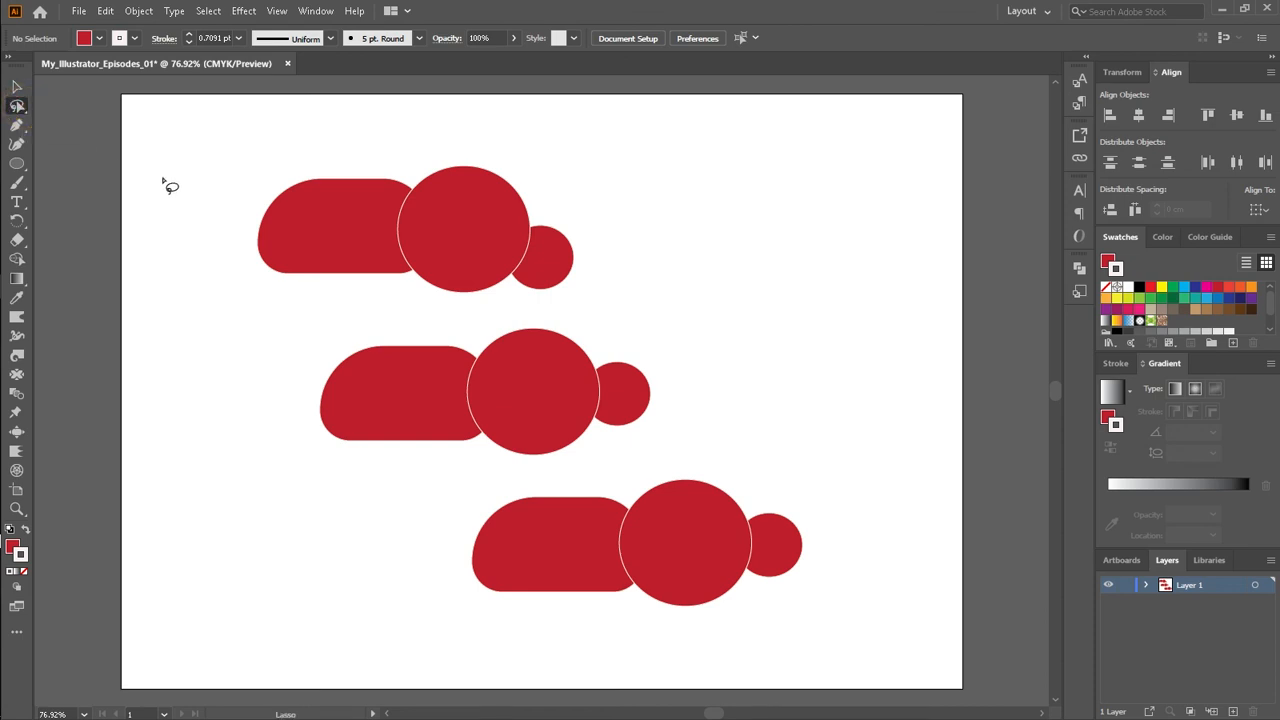
{"action": "mouse_move", "coordinate": [190, 156]}
{"action": "left_mouse_down"}
{"action": "mouse_move", "coordinate": [341, 125]}
{"action": "mouse_move", "coordinate": [519, 136]}
{"action": "mouse_move", "coordinate": [602, 158]}
{"action": "mouse_move", "coordinate": [740, 317]}
{"action": "mouse_move", "coordinate": [727, 403]}
{"action": "mouse_move", "coordinate": [787, 431]}
{"action": "mouse_move", "coordinate": [795, 457]}
{"action": "mouse_move", "coordinate": [623, 452]}
{"action": "mouse_move", "coordinate": [423, 500]}
{"action": "mouse_move", "coordinate": [347, 485]}
{"action": "mouse_move", "coordinate": [258, 401]}
{"action": "mouse_move", "coordinate": [183, 240]}
{"action": "mouse_move", "coordinate": [190, 170]}
{"action": "left_mouse_up"}
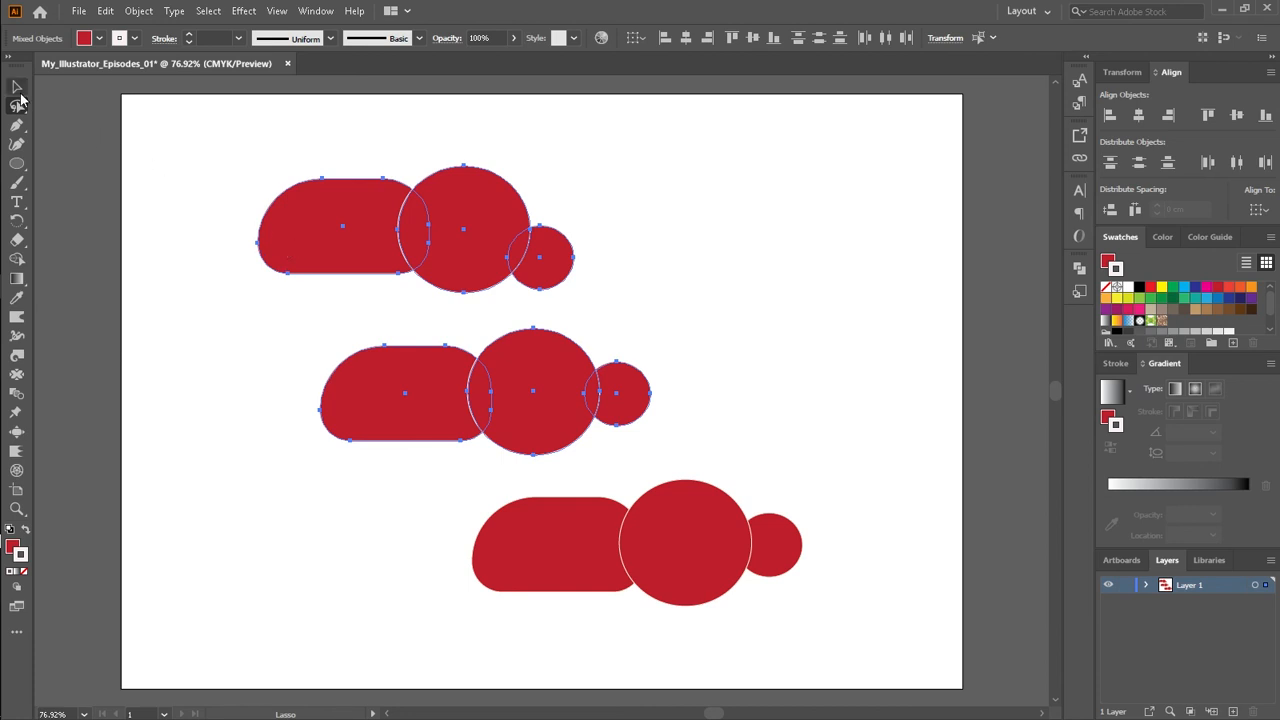
{"action": "key", "text": "Up"}
{"action": "key", "text": "Up"}
{"action": "key", "text": "Up"}
{"action": "key", "text": "Up"}
{"action": "key", "text": "Up"}
{"action": "key", "text": "Up"}
{"action": "key", "text": "Down"}
{"action": "key", "text": "Down"}
{"action": "key", "text": "Down"}
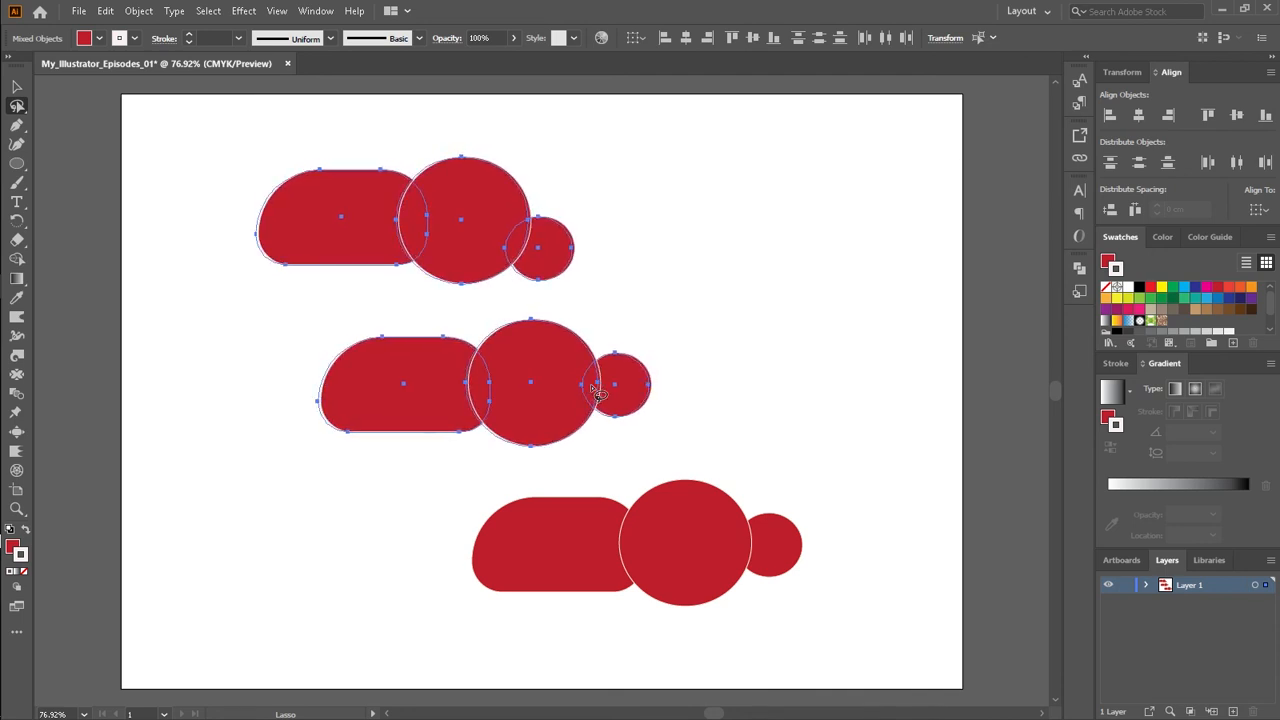
{"action": "key", "text": "Left"}
{"action": "key", "text": "Left"}
{"action": "key", "text": "Left"}
{"action": "key", "text": "Left"}
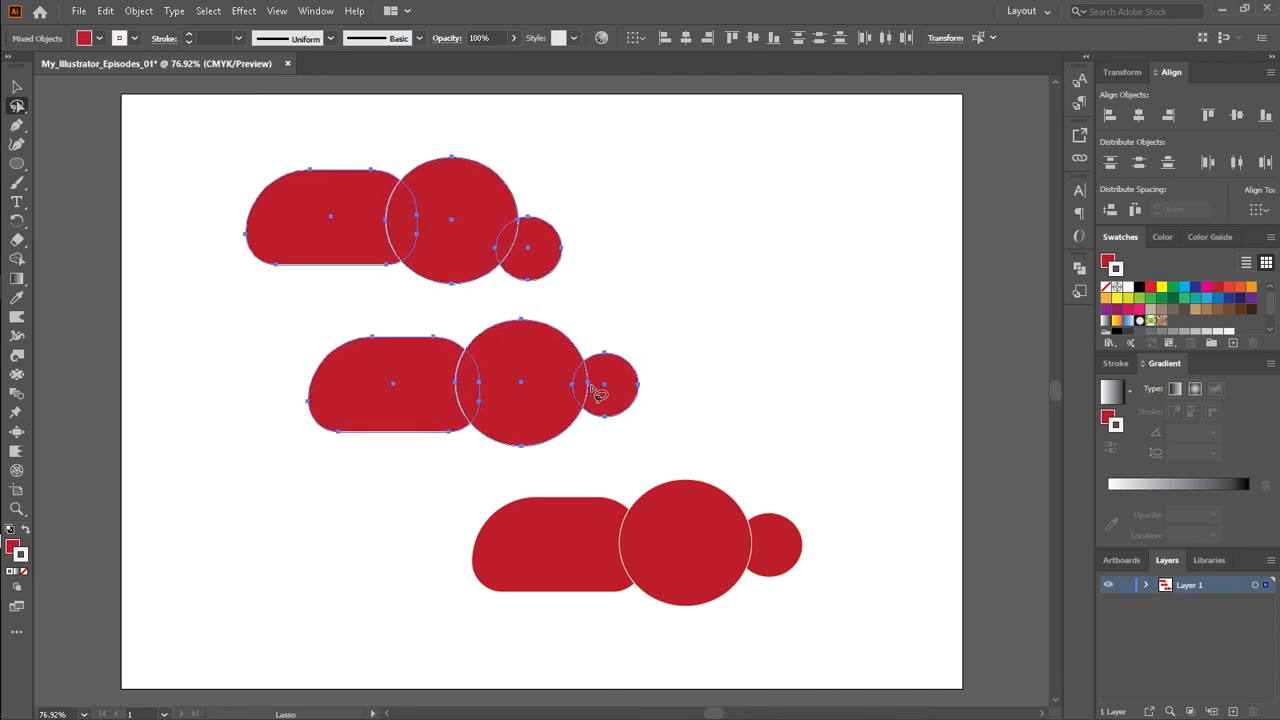
{"action": "left_click", "coordinate": [22, 91]}
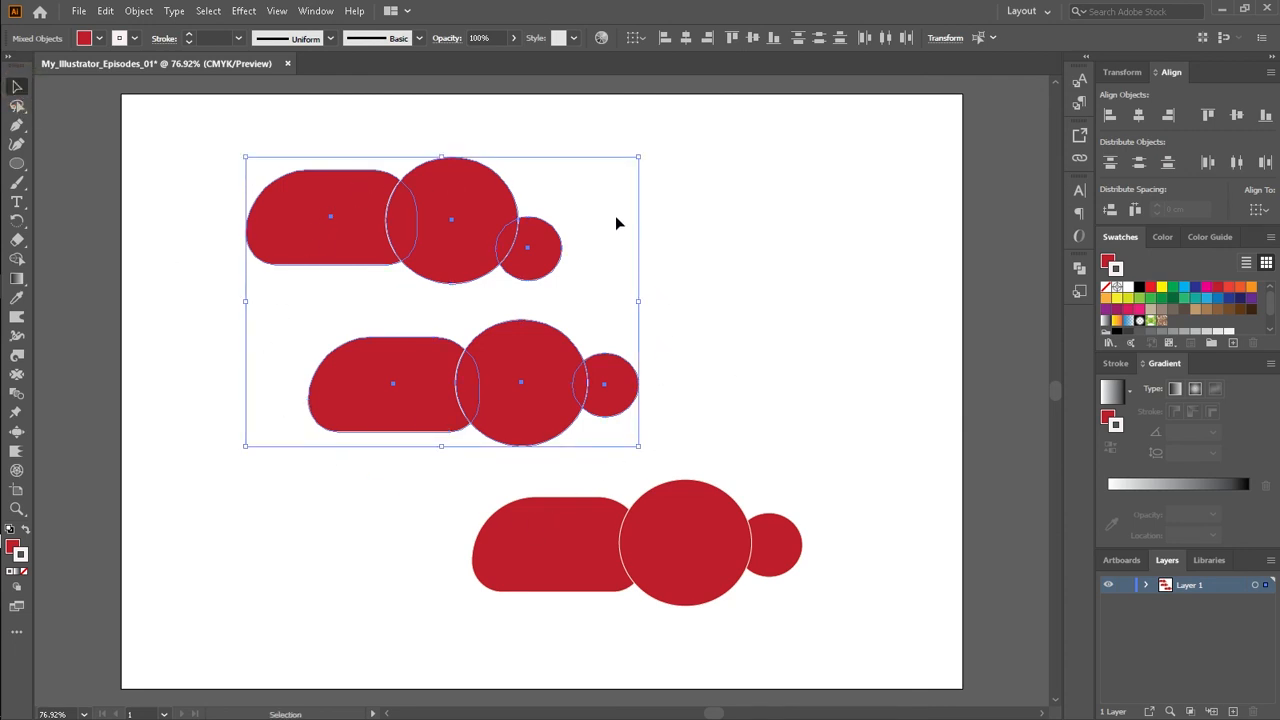
{"action": "left_click", "coordinate": [762, 362]}
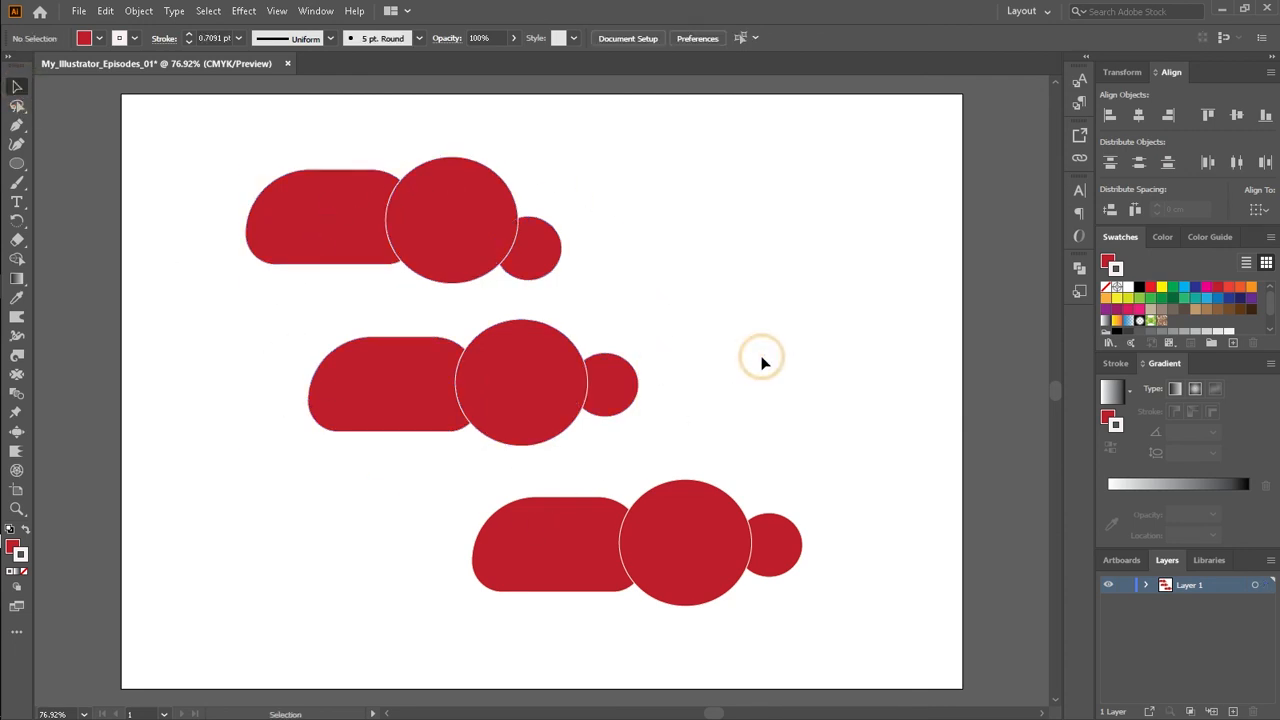
- Marquee-select the middle row's three shapes with the Selection tool, move them horizontally a little to the right, and deselect them
{"action": "left_click", "coordinate": [528, 415]}
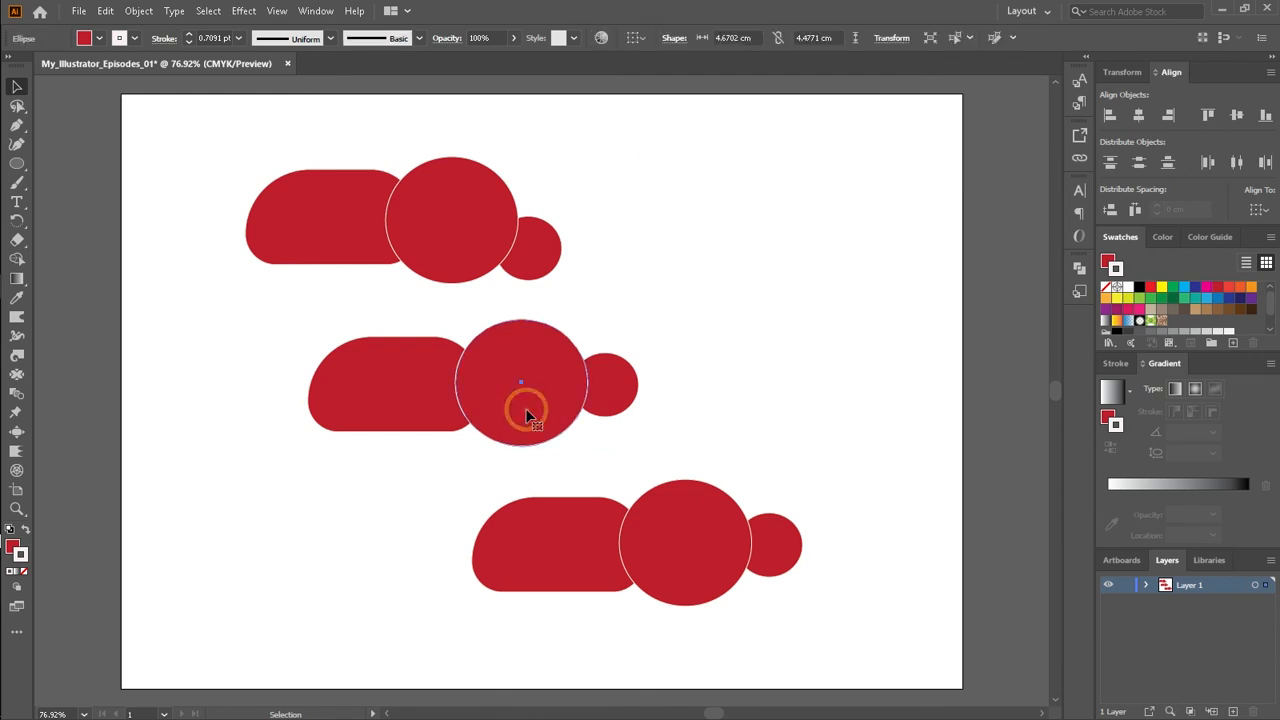
{"action": "left_click", "coordinate": [369, 466]}
{"action": "left_click_drag", "start_coordinate": [277, 351], "coordinate": [648, 403]}
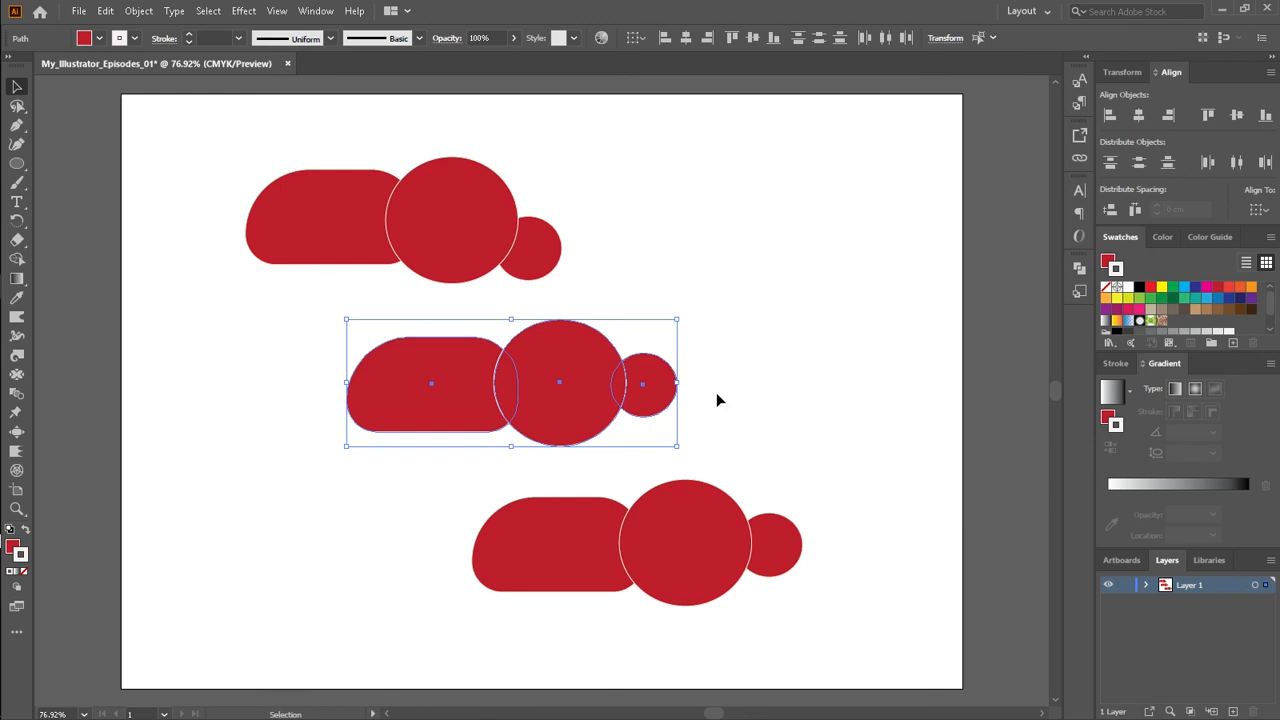
{"action": "left_click", "coordinate": [783, 358]}
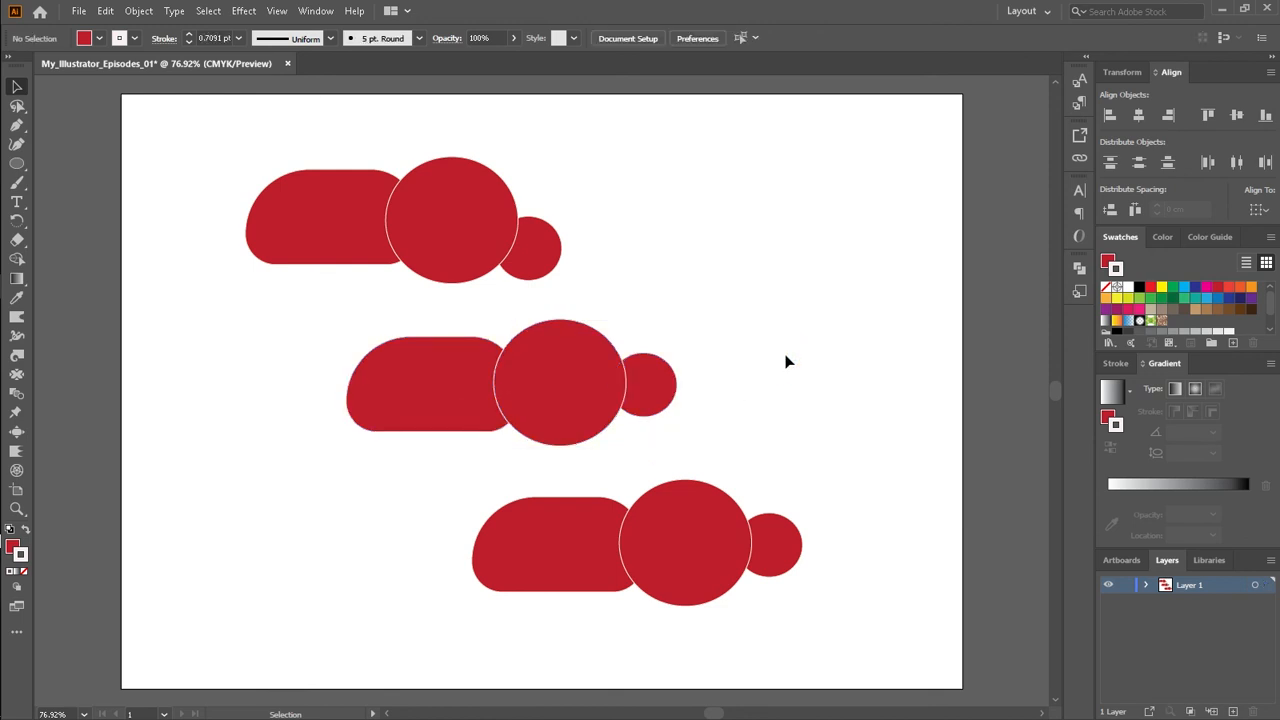